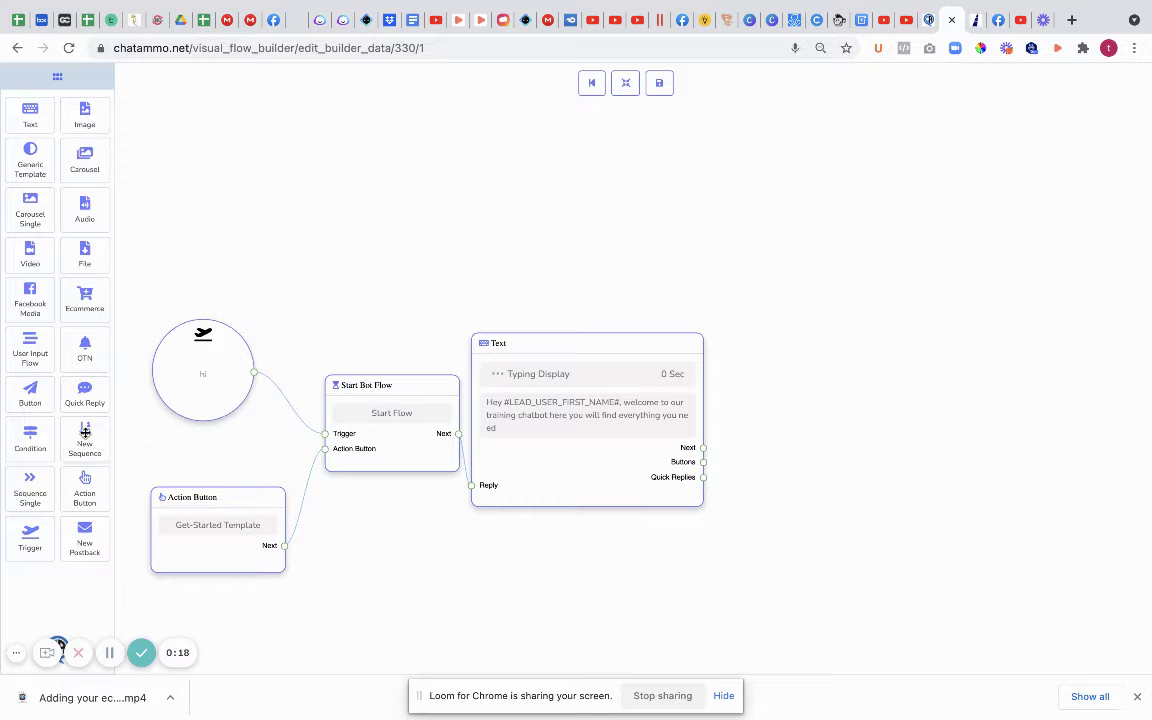
# Step: Drop a New Sequence block onto the canvas, dismiss the incompatible-link warning, and shift the welcome Text right
pyautogui.moveTo(85, 440); pyautogui.dragTo(875, 467)
pyautogui.moveTo(879, 607); pyautogui.dragTo(664, 506)
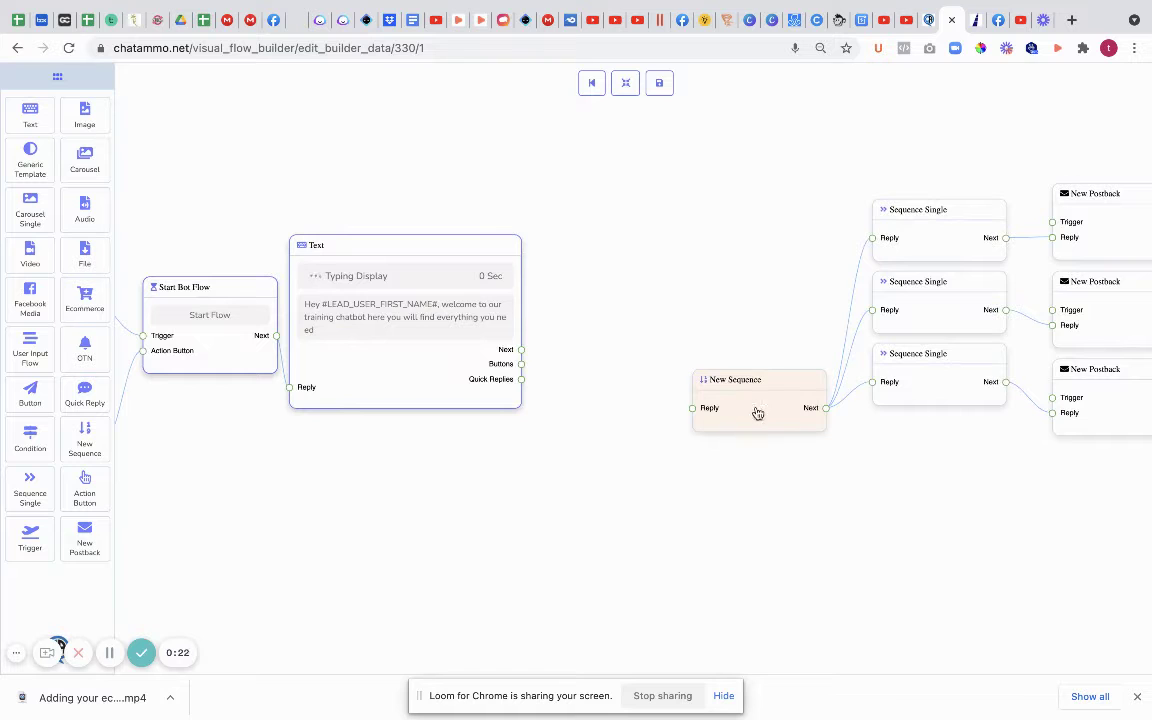
pyautogui.moveTo(521, 354); pyautogui.dragTo(692, 408)
pyautogui.click(577, 456)
pyautogui.moveTo(418, 397); pyautogui.dragTo(443, 375)
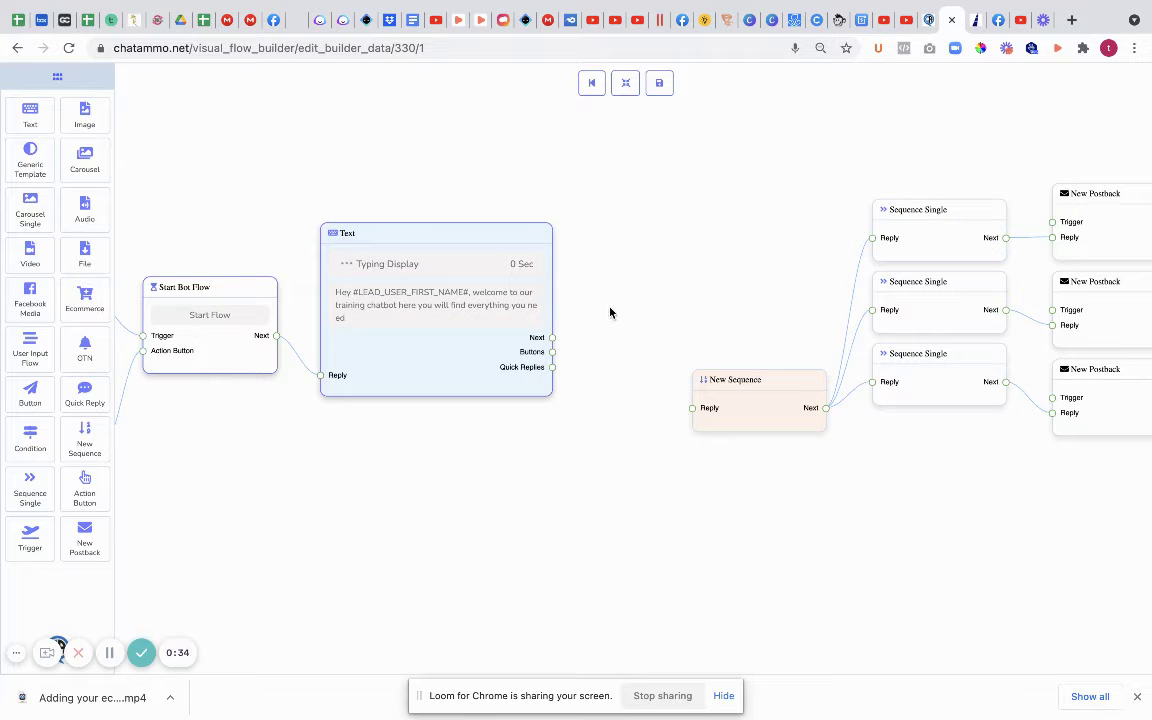
# Step: Add a Button block above the welcome text and label it 'continue'
pyautogui.rightClick(612, 352)
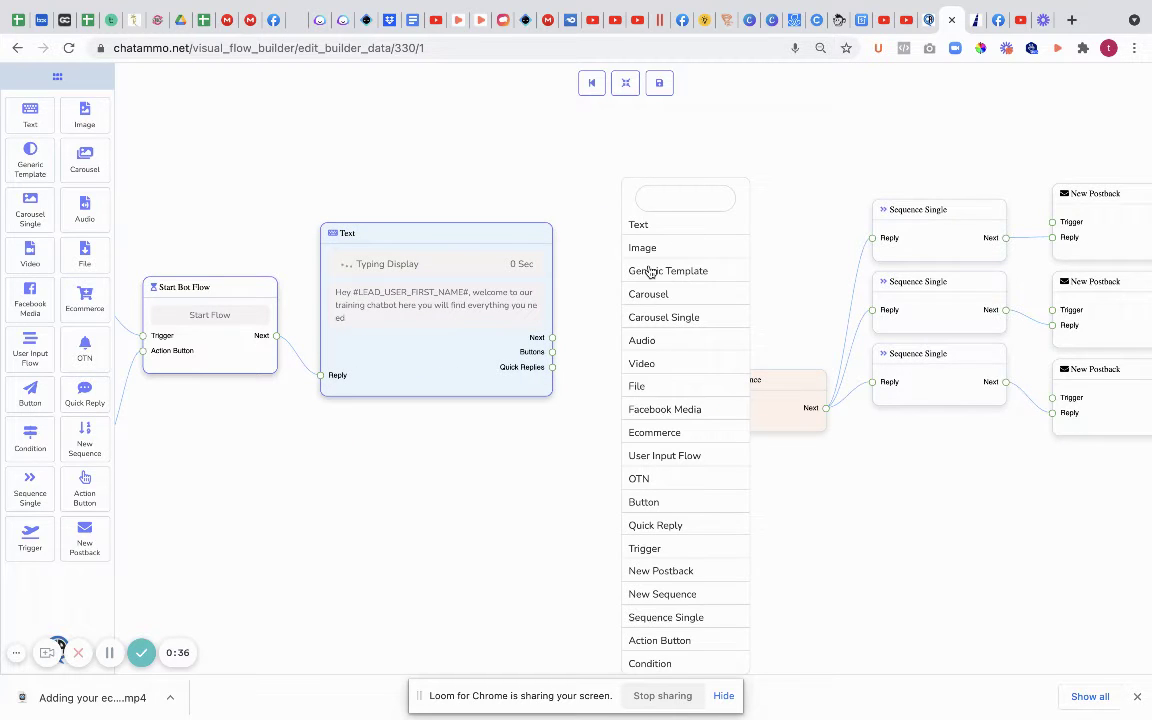
pyautogui.click(653, 502)
pyautogui.moveTo(733, 537); pyautogui.dragTo(686, 217)
pyautogui.doubleClick(692, 278)
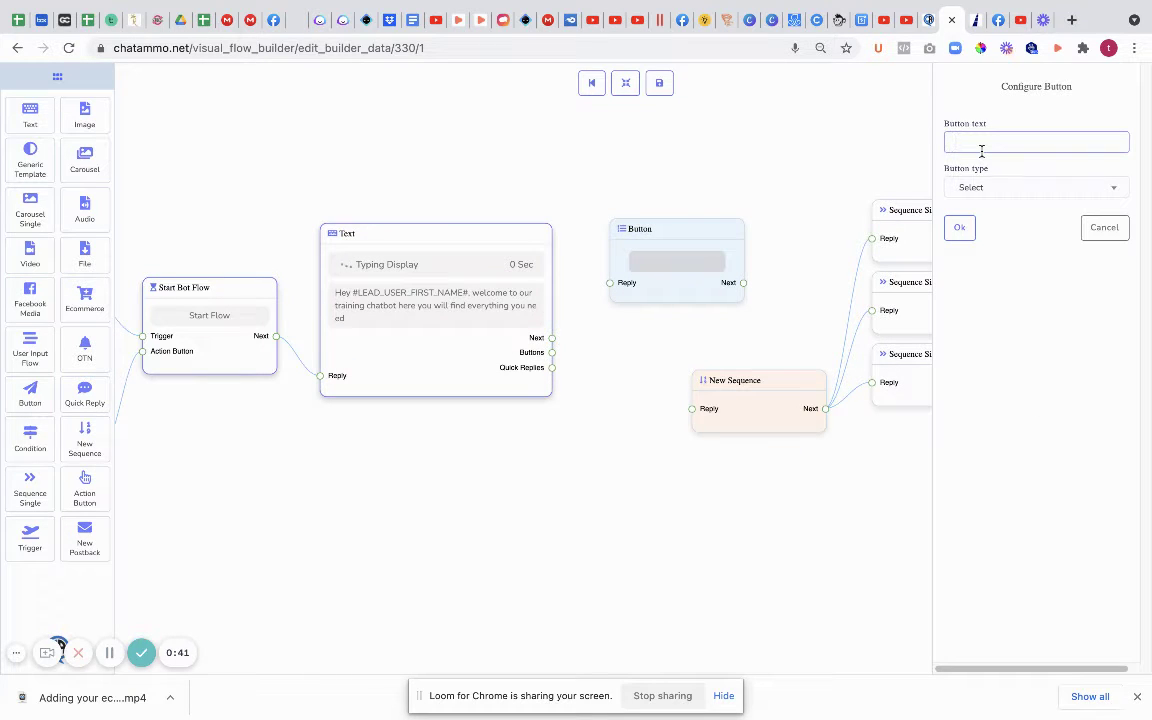
pyautogui.click(981, 150)
pyautogui.write('con')
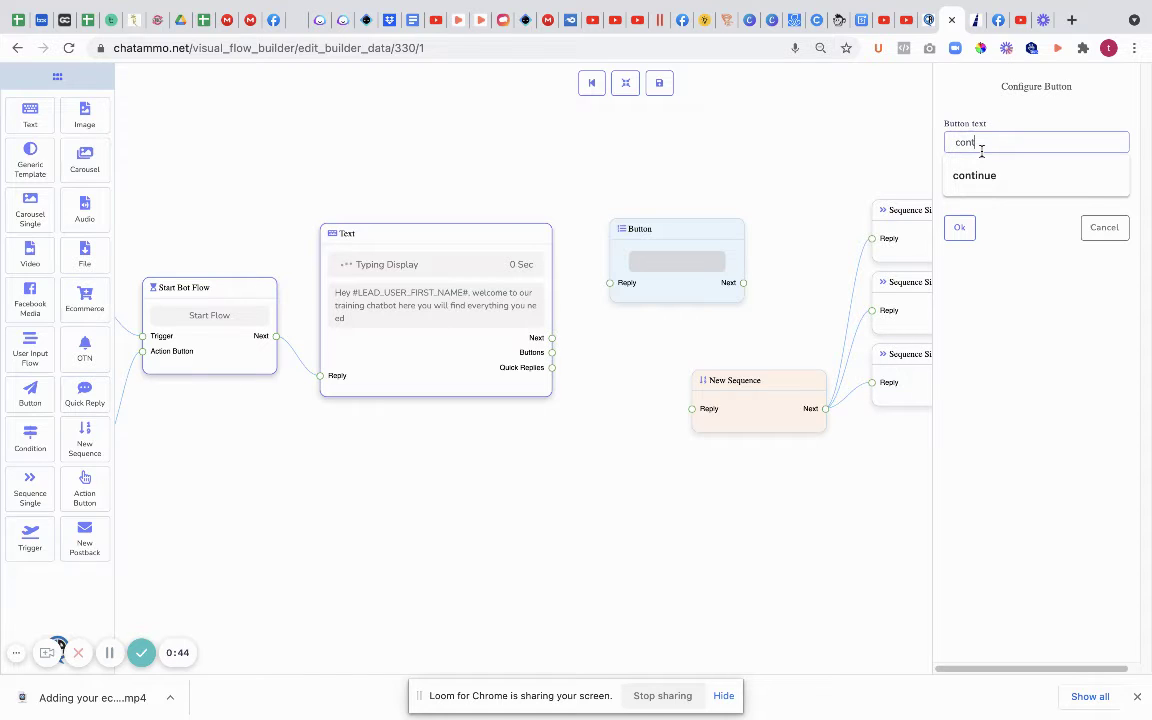
pyautogui.write('t')
pyautogui.click(990, 178)
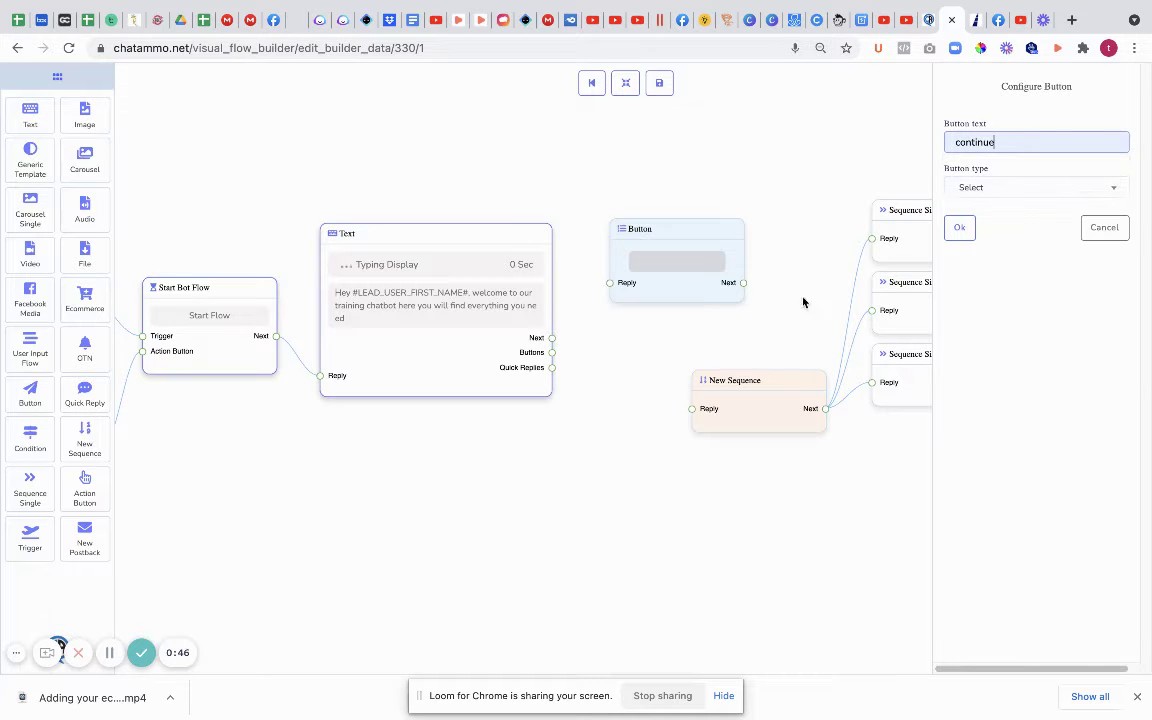
# Step: Make the button a New postback type and wire the welcome text's Buttons port to it
pyautogui.click(1008, 190)
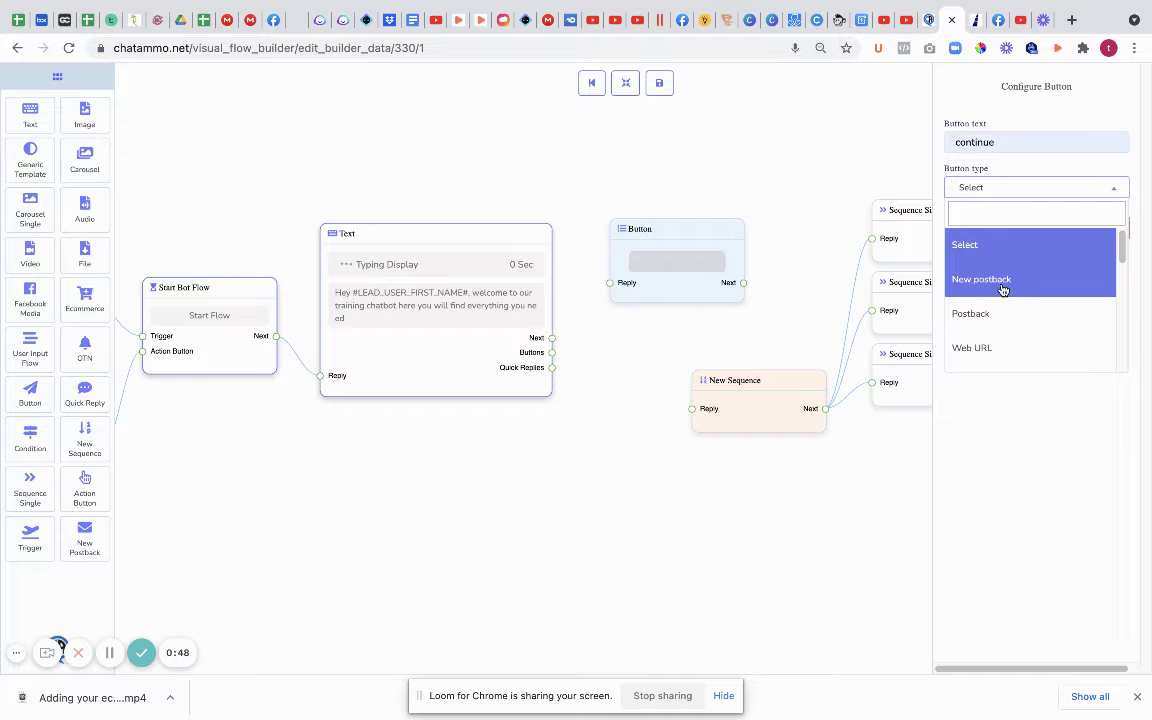
pyautogui.click(1003, 288)
pyautogui.click(959, 227)
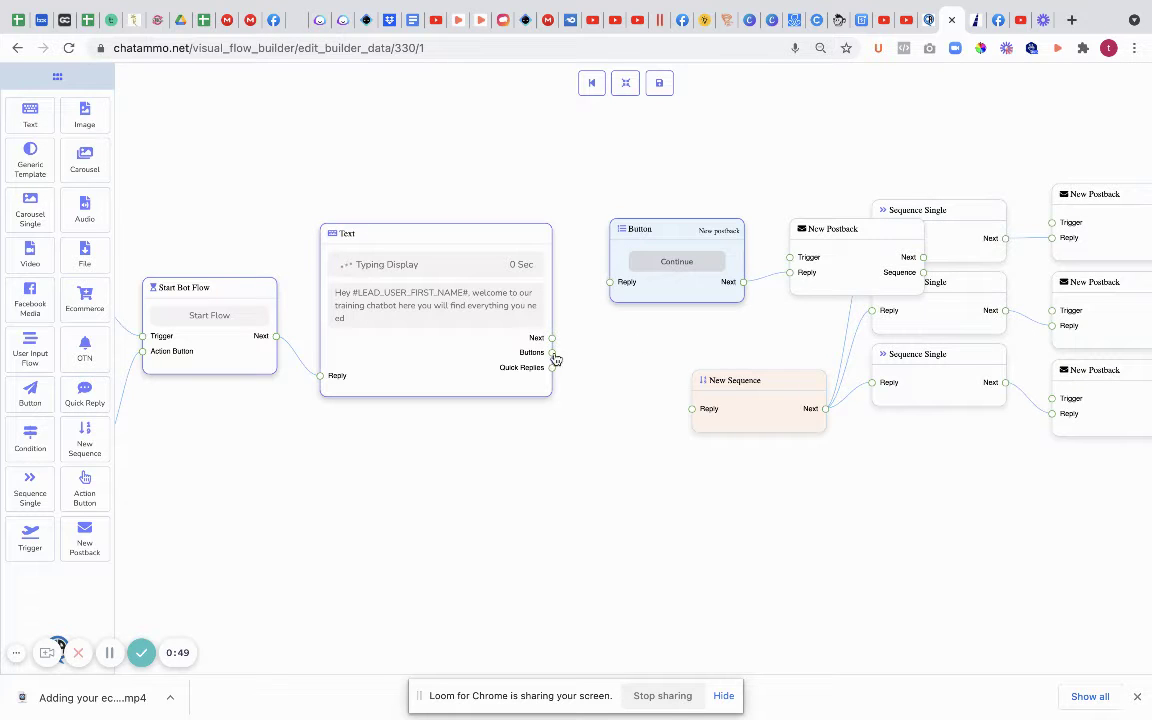
pyautogui.moveTo(556, 359); pyautogui.dragTo(622, 288)
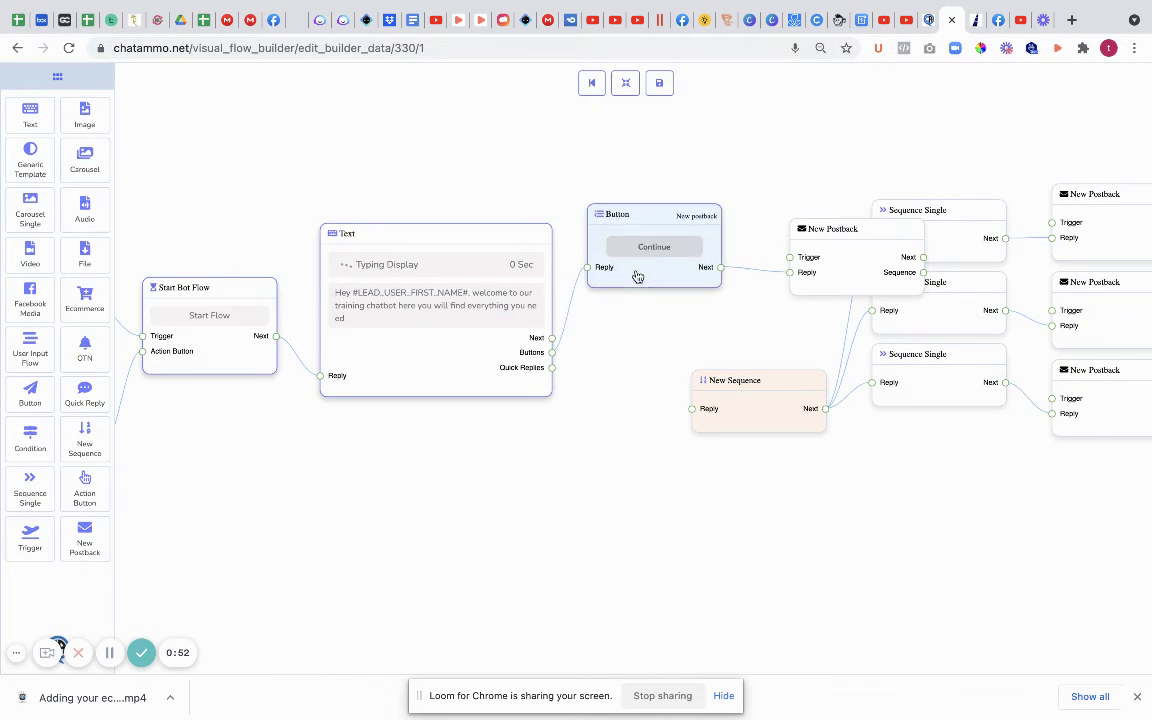
pyautogui.moveTo(843, 284); pyautogui.dragTo(768, 247)
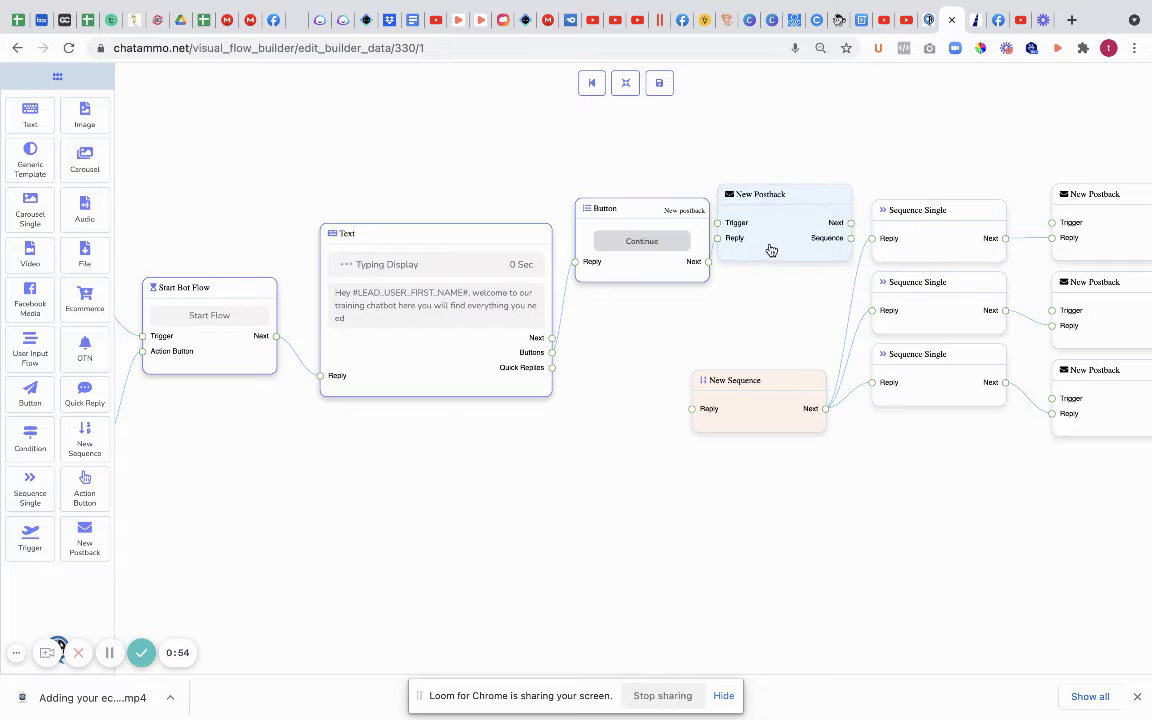
# Step: Title the new postback 'Continue'
pyautogui.click(720, 225)
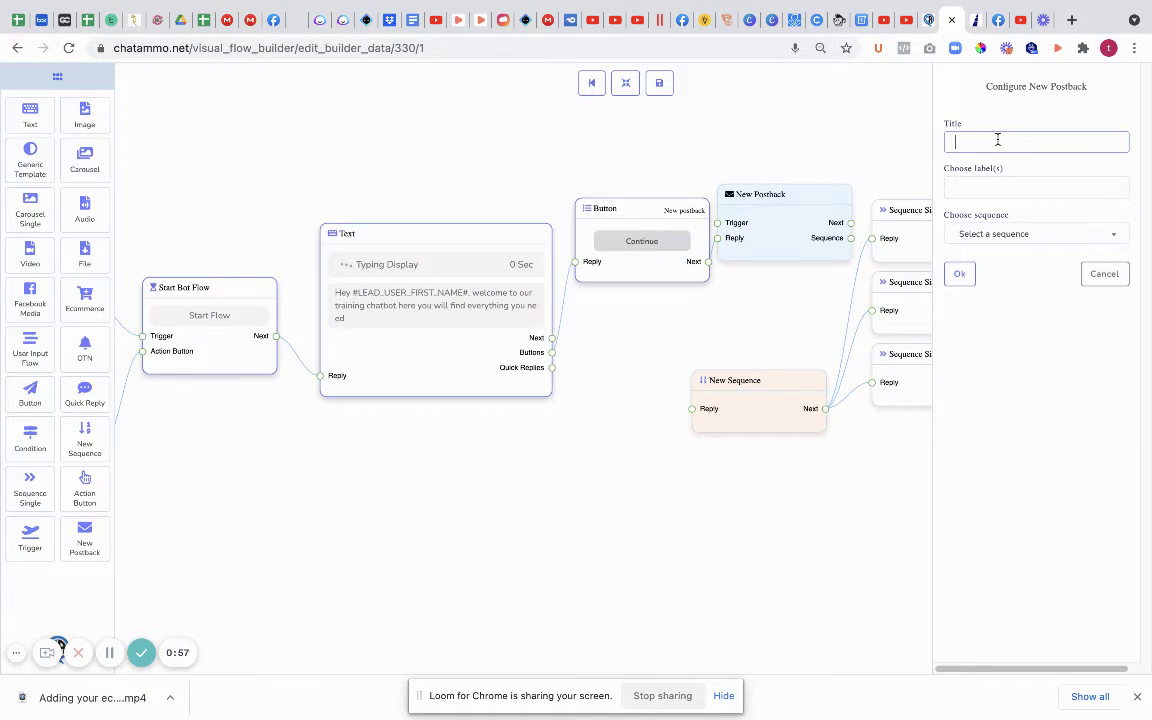
pyautogui.write('continue')
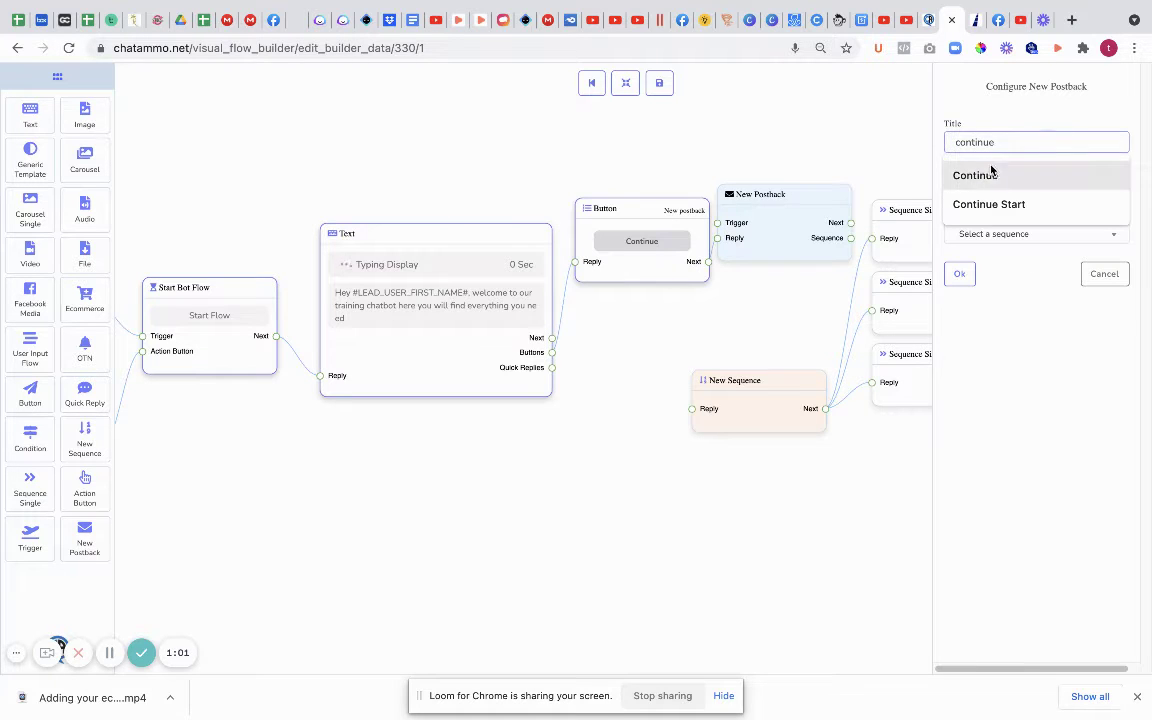
pyautogui.click(990, 175)
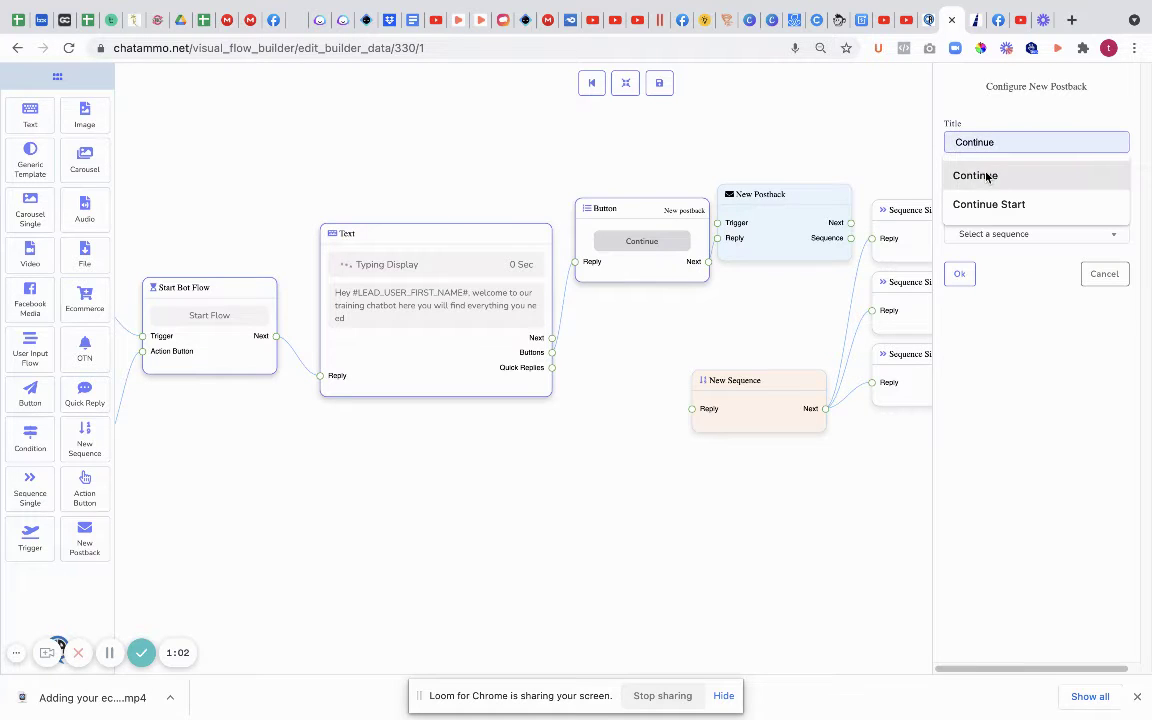
pyautogui.click(959, 273)
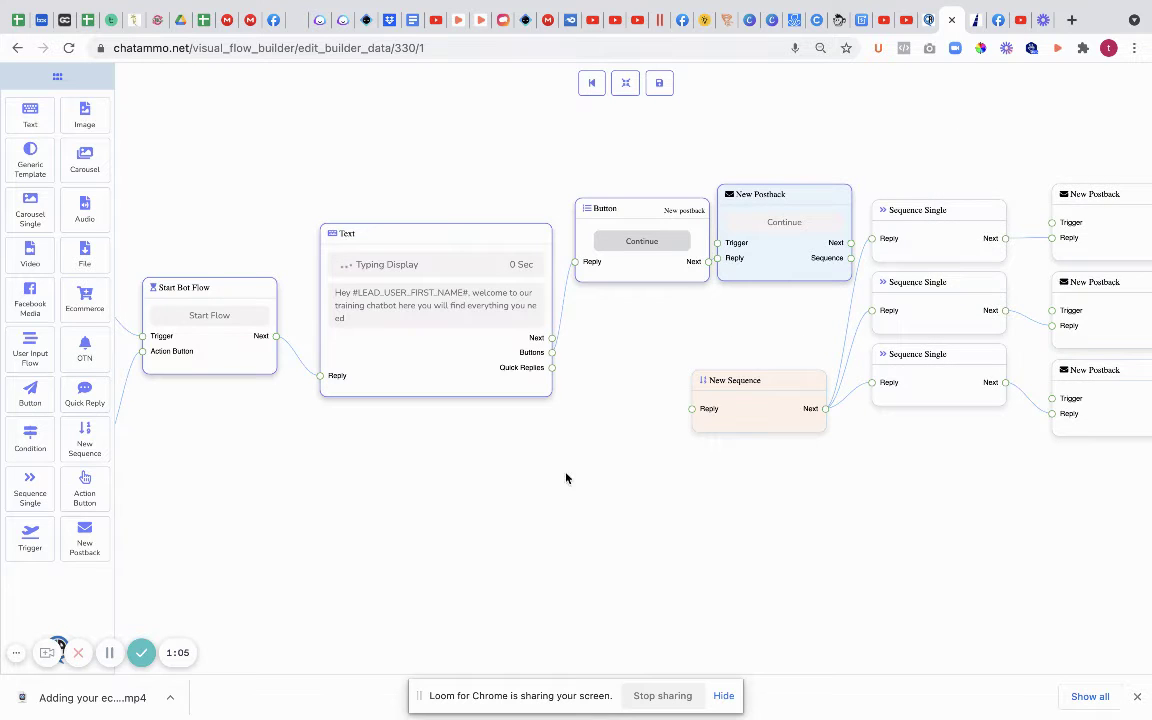
# Step: Spread the three New Postback and Sequence Single blocks rightward and move New Sequence up
pyautogui.moveTo(566, 478); pyautogui.dragTo(267, 436)
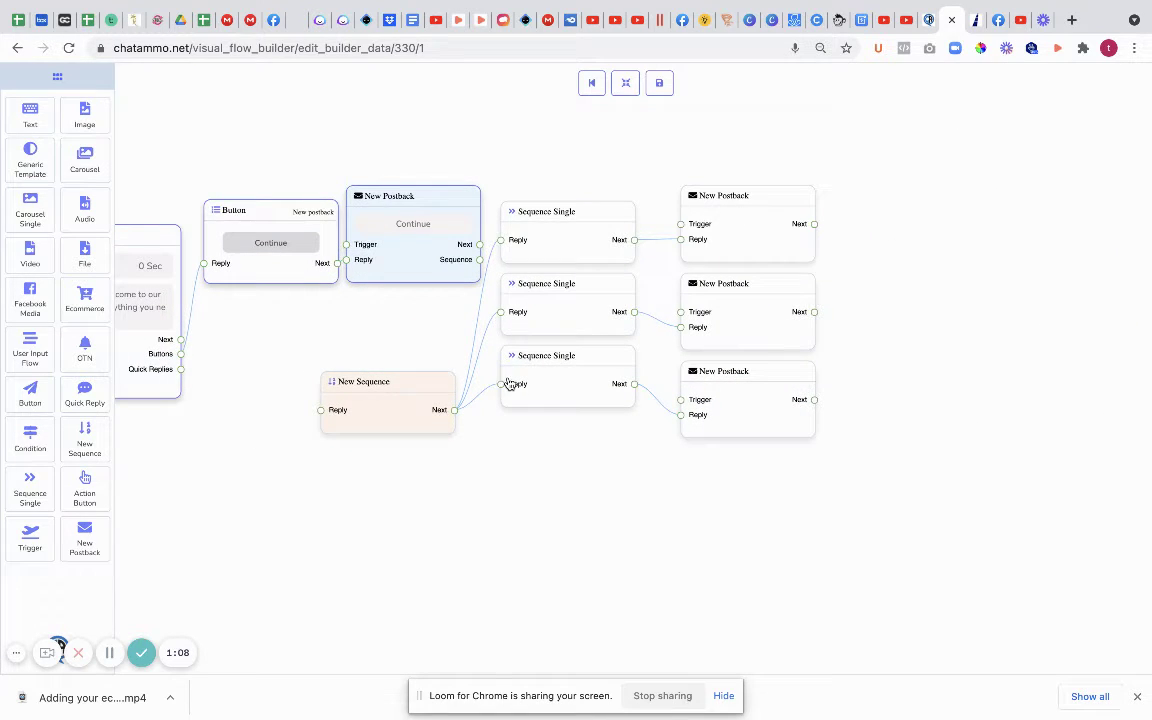
pyautogui.moveTo(748, 216); pyautogui.dragTo(1064, 208)
pyautogui.moveTo(748, 298); pyautogui.dragTo(1047, 316)
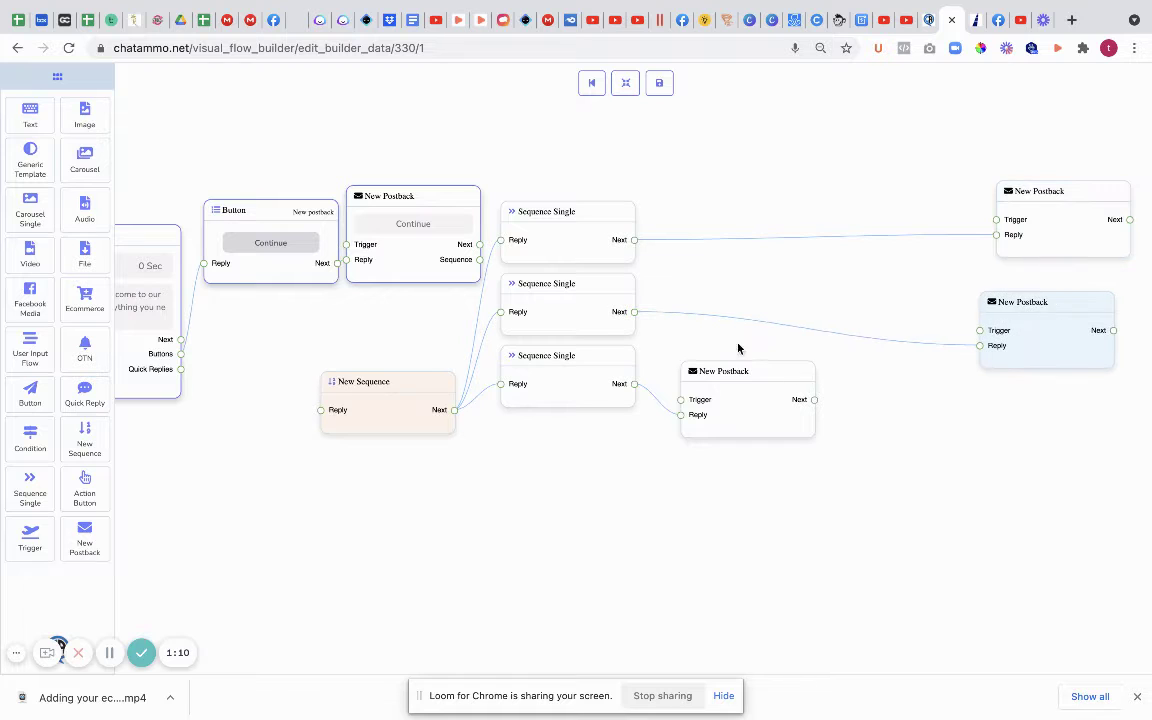
pyautogui.moveTo(810, 372); pyautogui.dragTo(1061, 384)
pyautogui.moveTo(620, 211); pyautogui.dragTo(928, 203)
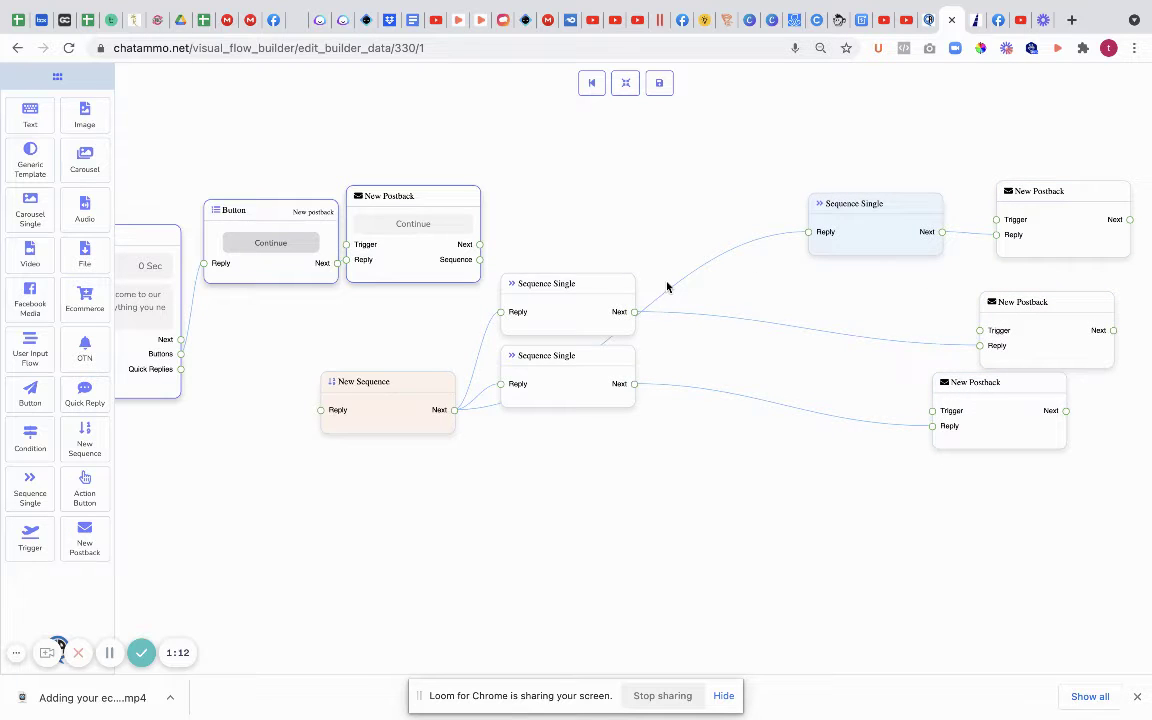
pyautogui.moveTo(622, 291); pyautogui.dragTo(900, 297)
pyautogui.moveTo(594, 360); pyautogui.dragTo(863, 398)
pyautogui.moveTo(433, 383); pyautogui.dragTo(650, 200)
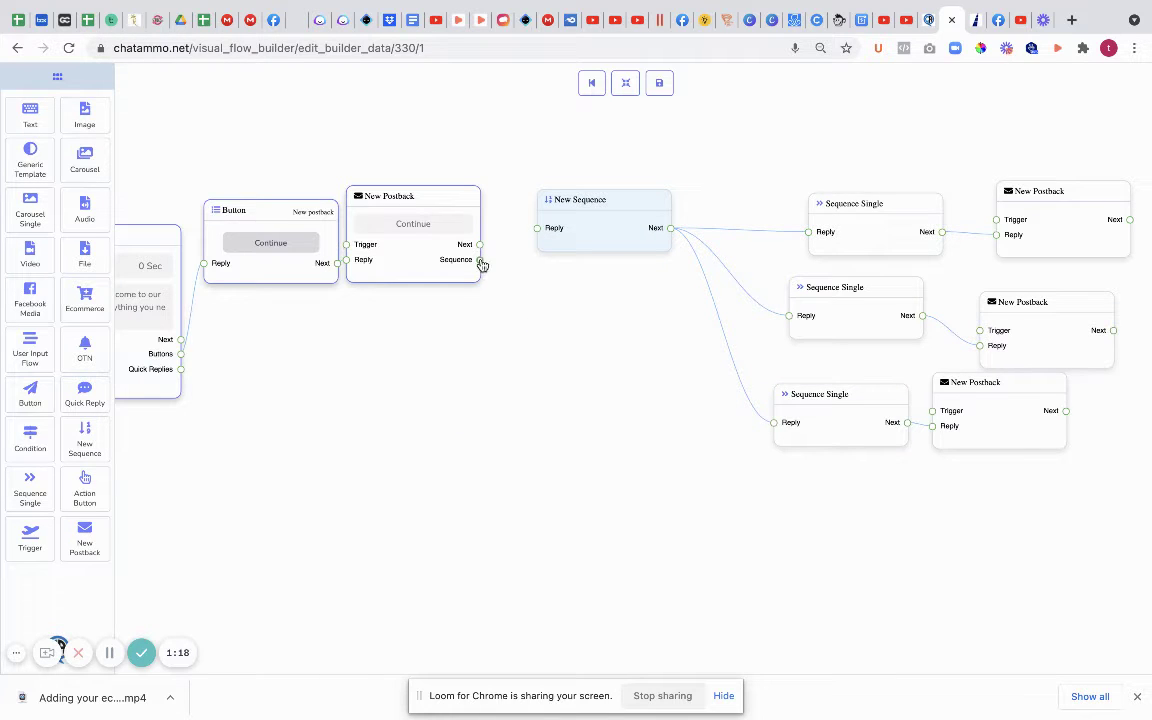
# Step: Link the Continue postback to New Sequence's Reply, then add a Text block for the email prompt
pyautogui.moveTo(481, 263); pyautogui.dragTo(591, 384)
pyautogui.rightClick(566, 200)
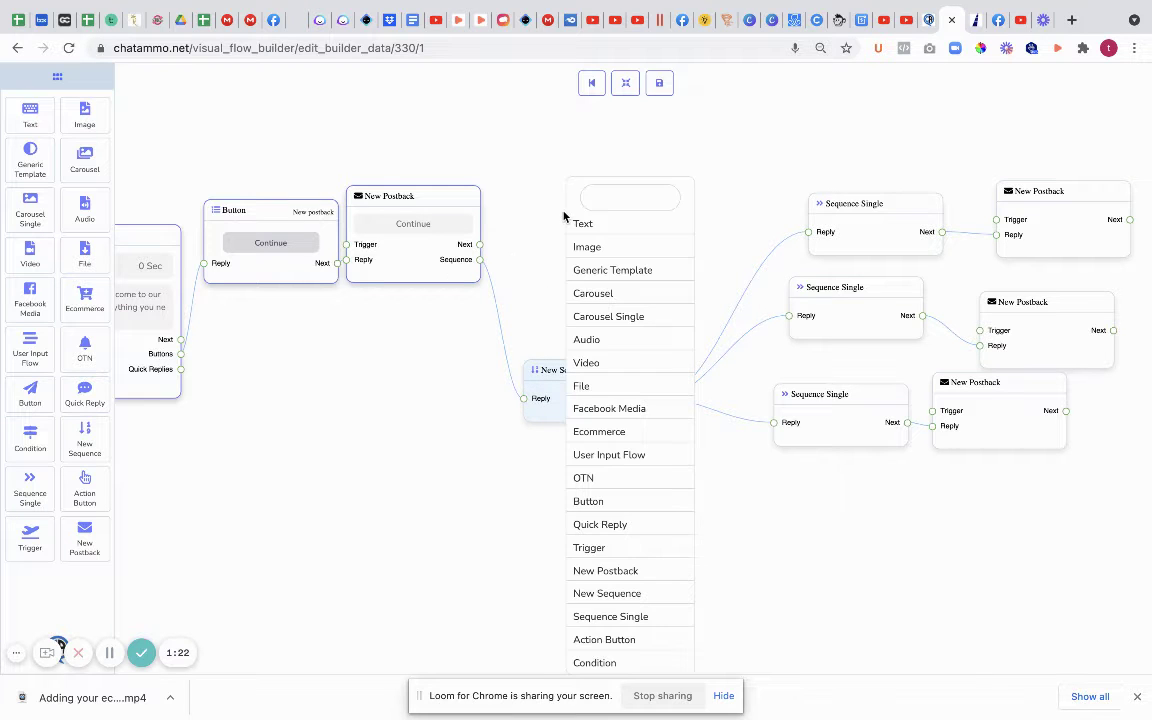
pyautogui.click(604, 229)
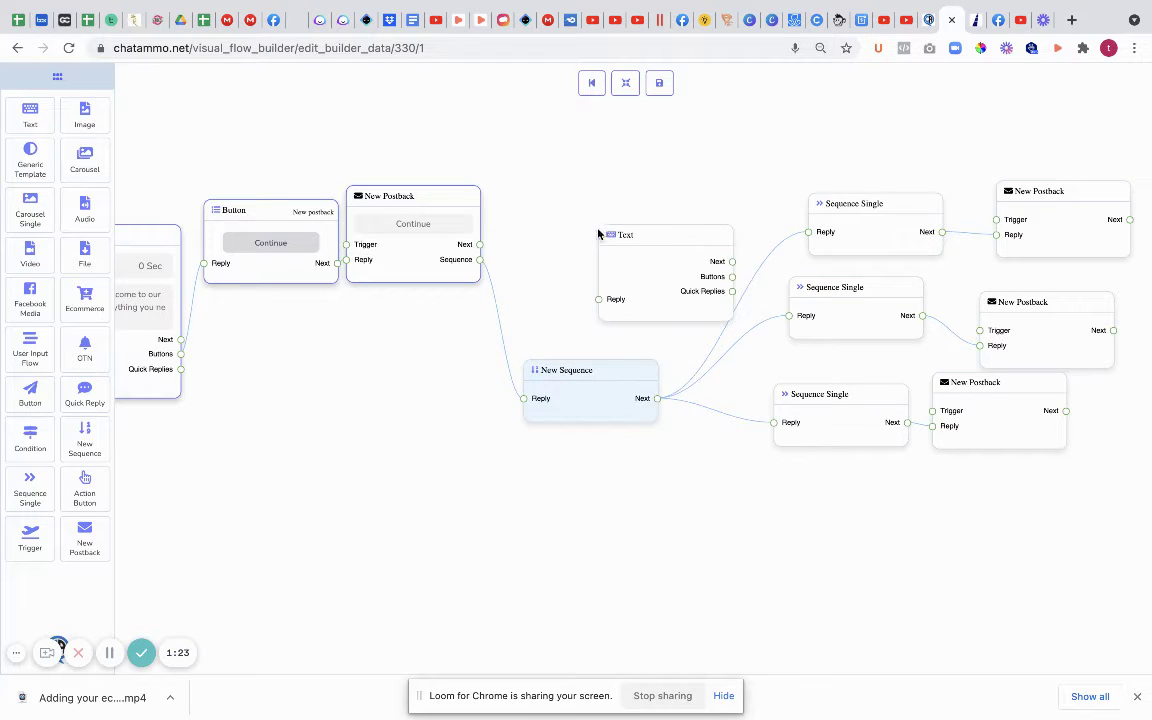
pyautogui.doubleClick(661, 278)
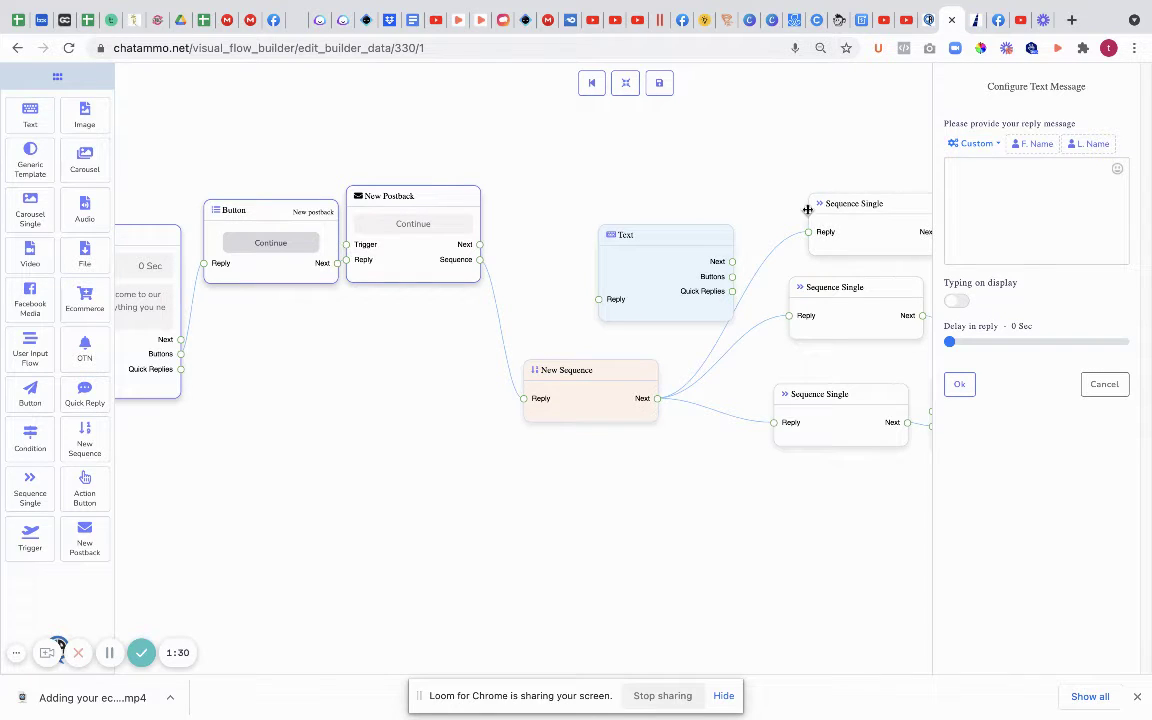
pyautogui.click(975, 204)
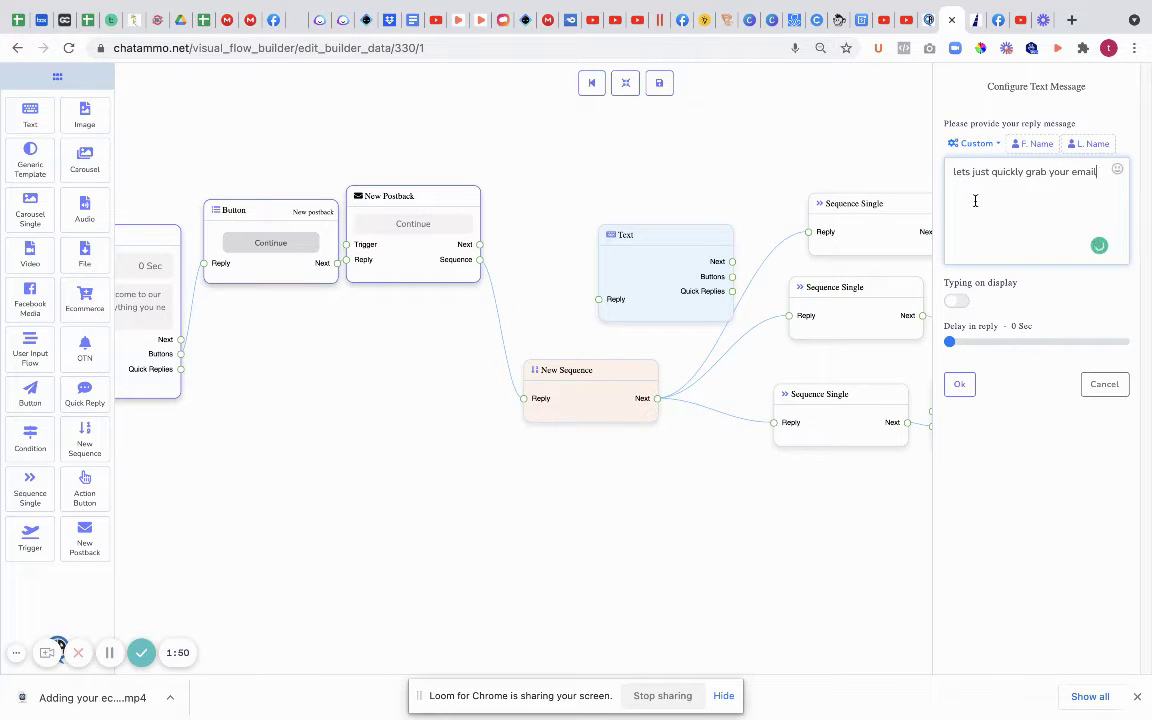
pyautogui.rightClick(673, 267)
# Step: Delete the draft email Text block, then add and remove a User Input Flow block
pyautogui.click(690, 270)
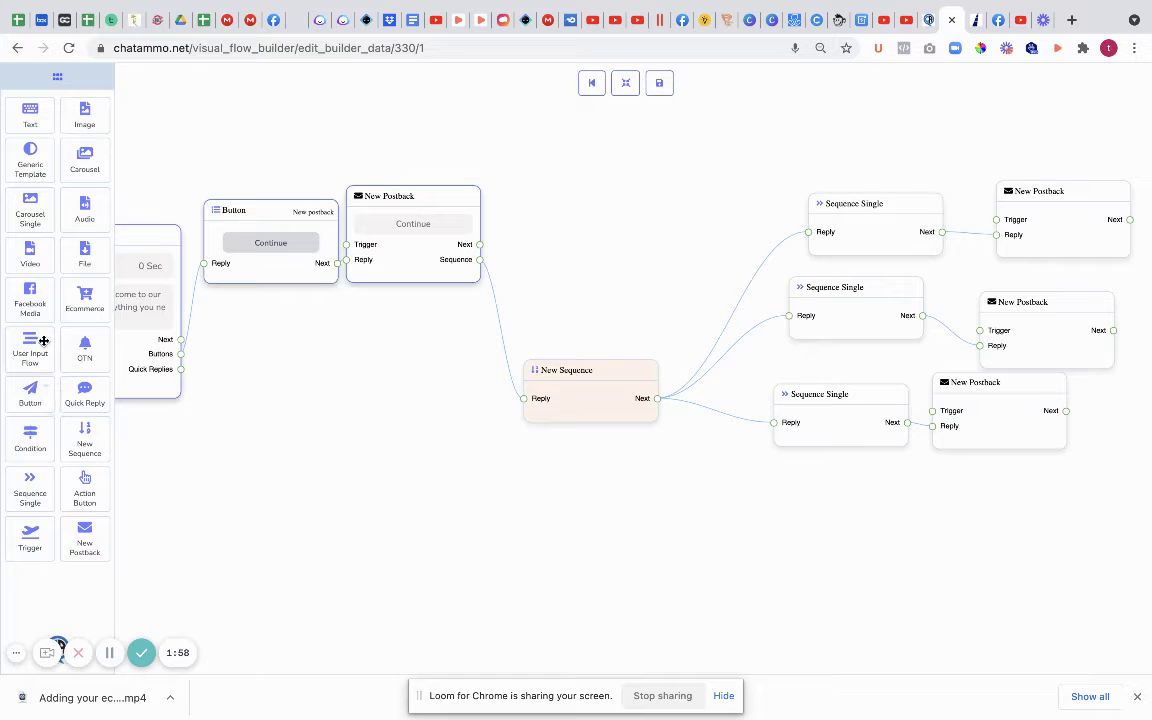
pyautogui.moveTo(34, 353); pyautogui.dragTo(575, 212)
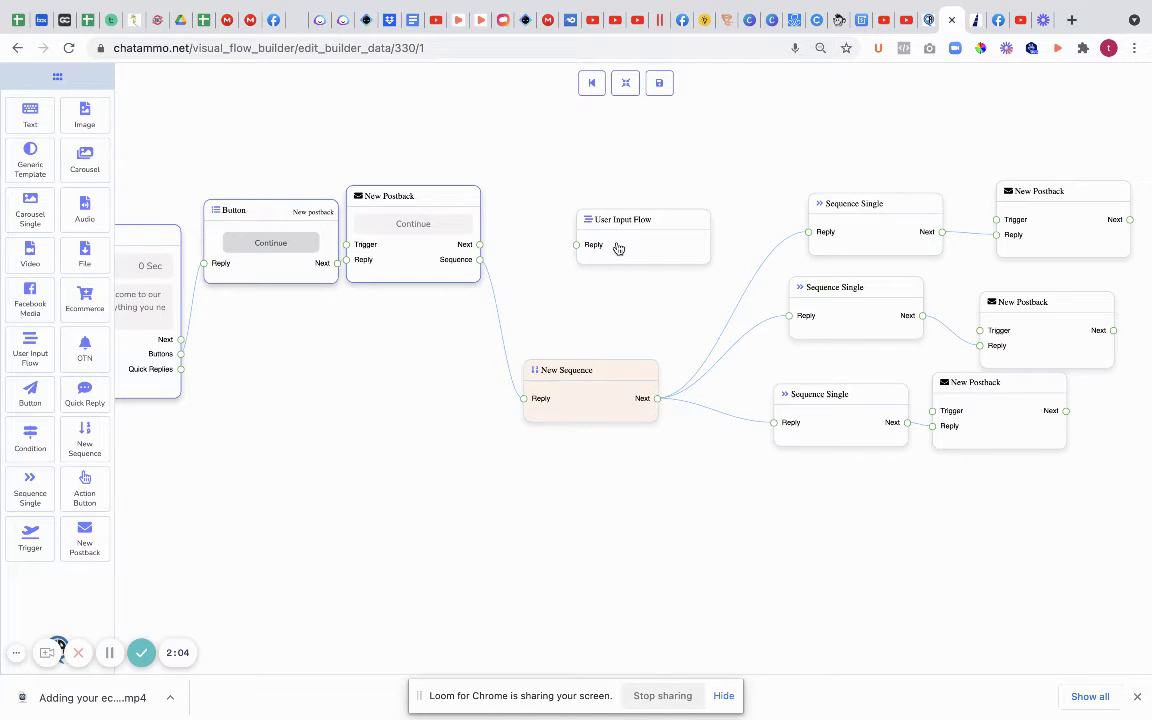
pyautogui.rightClick(620, 248)
pyautogui.click(635, 250)
# Step: Add a Text block reading 'this is going to be deleted', fed by the Continue postback's Next
pyautogui.rightClick(600, 238)
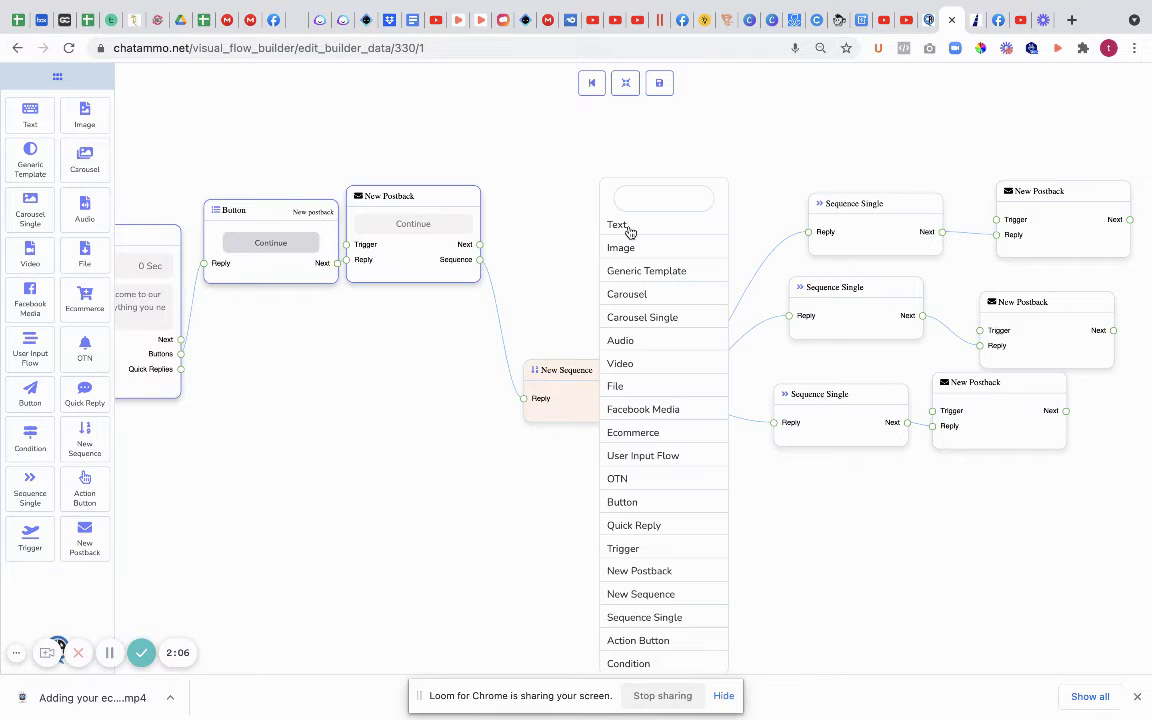
pyautogui.click(630, 228)
pyautogui.doubleClick(674, 267)
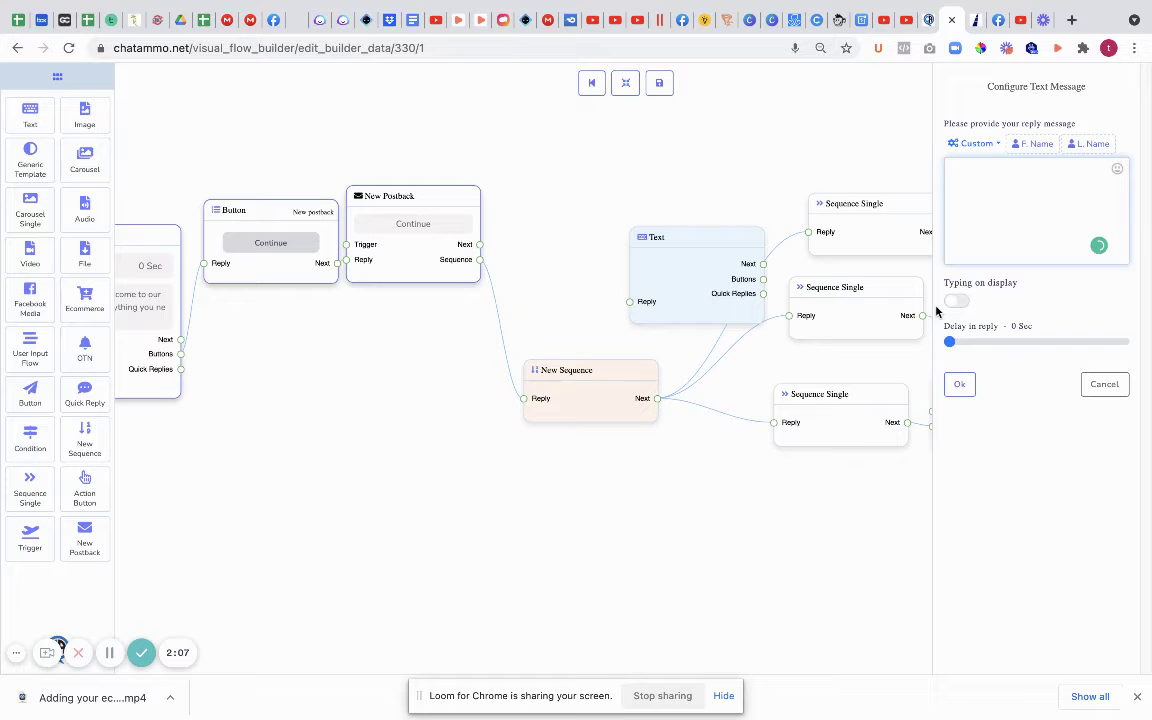
pyautogui.write('this is going to be deleted')
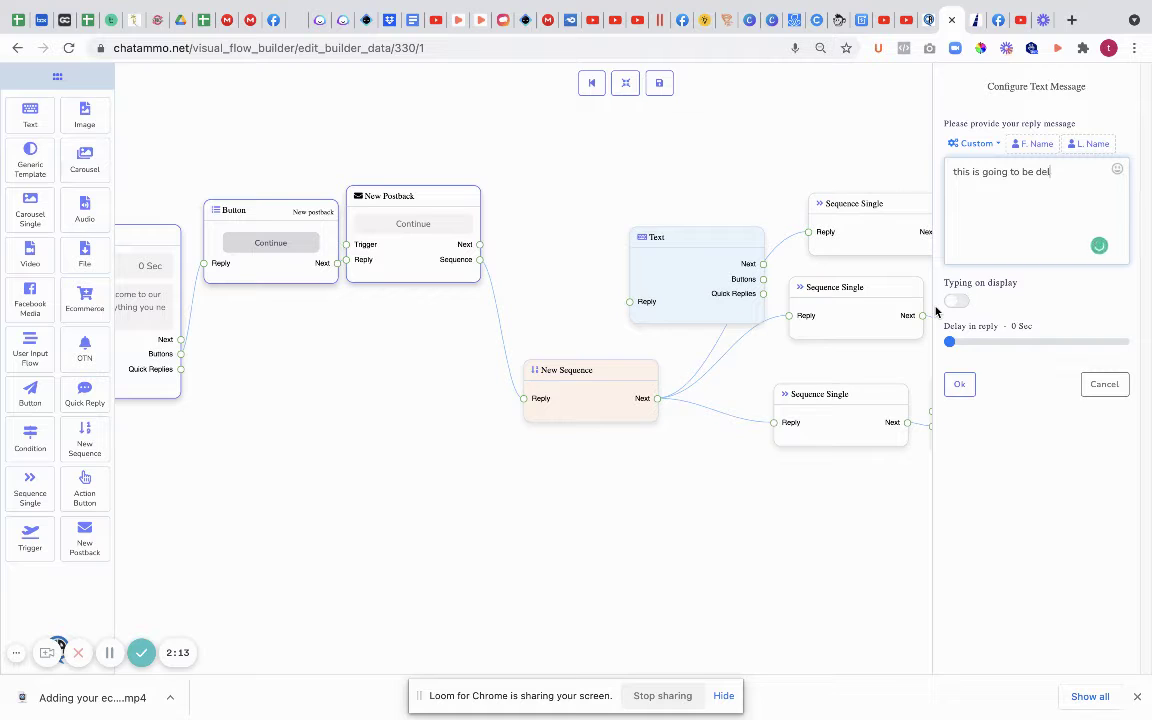
pyautogui.click(959, 384)
pyautogui.moveTo(481, 245); pyautogui.dragTo(574, 255)
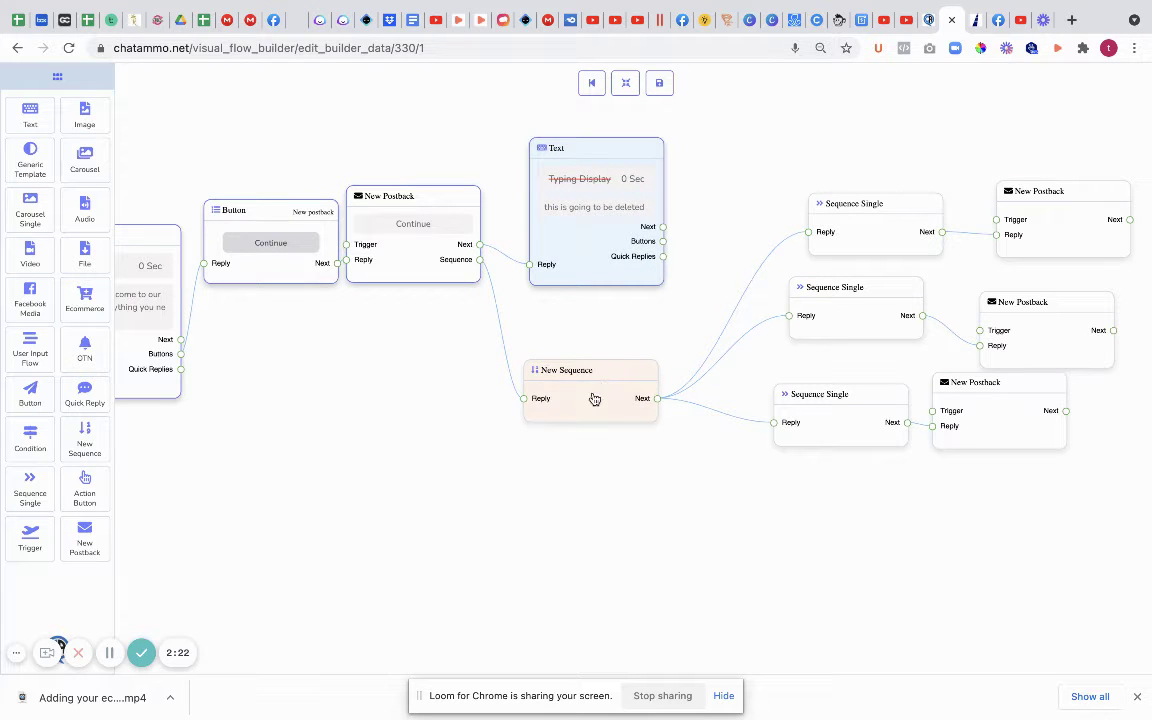
# Step: Reposition the New Sequence block and name it Sequence 1
pyautogui.moveTo(594, 399); pyautogui.dragTo(587, 453)
pyautogui.click(585, 456)
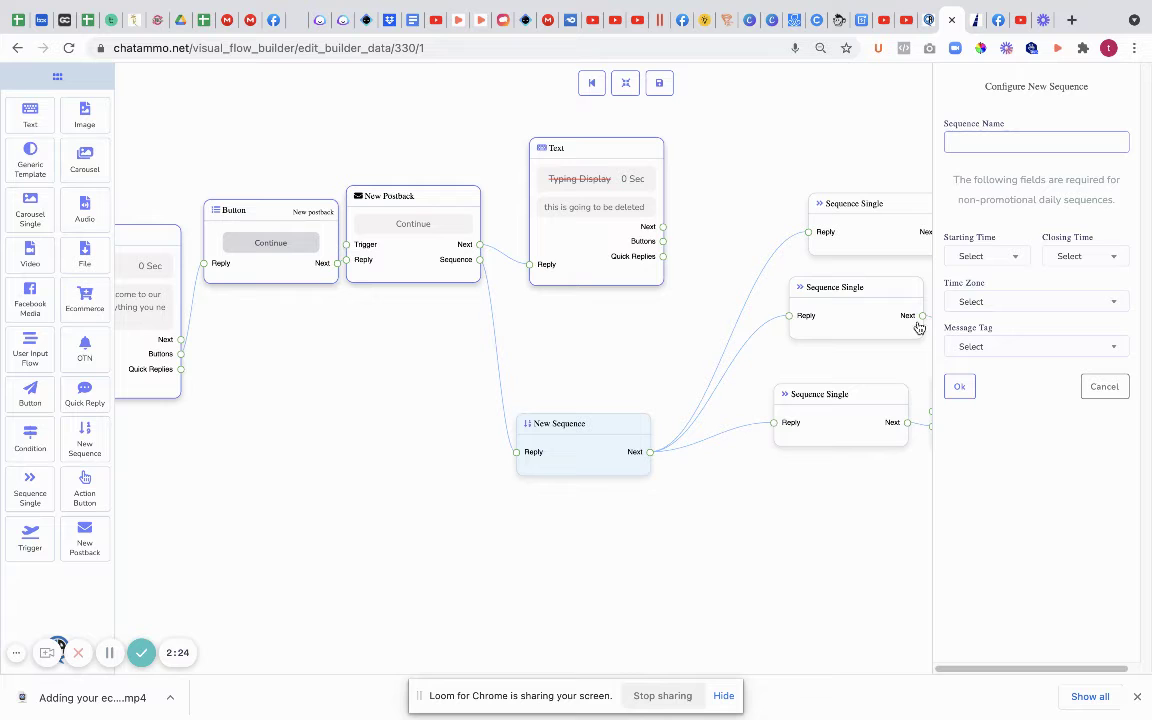
pyautogui.moveTo(746, 516); pyautogui.dragTo(495, 541)
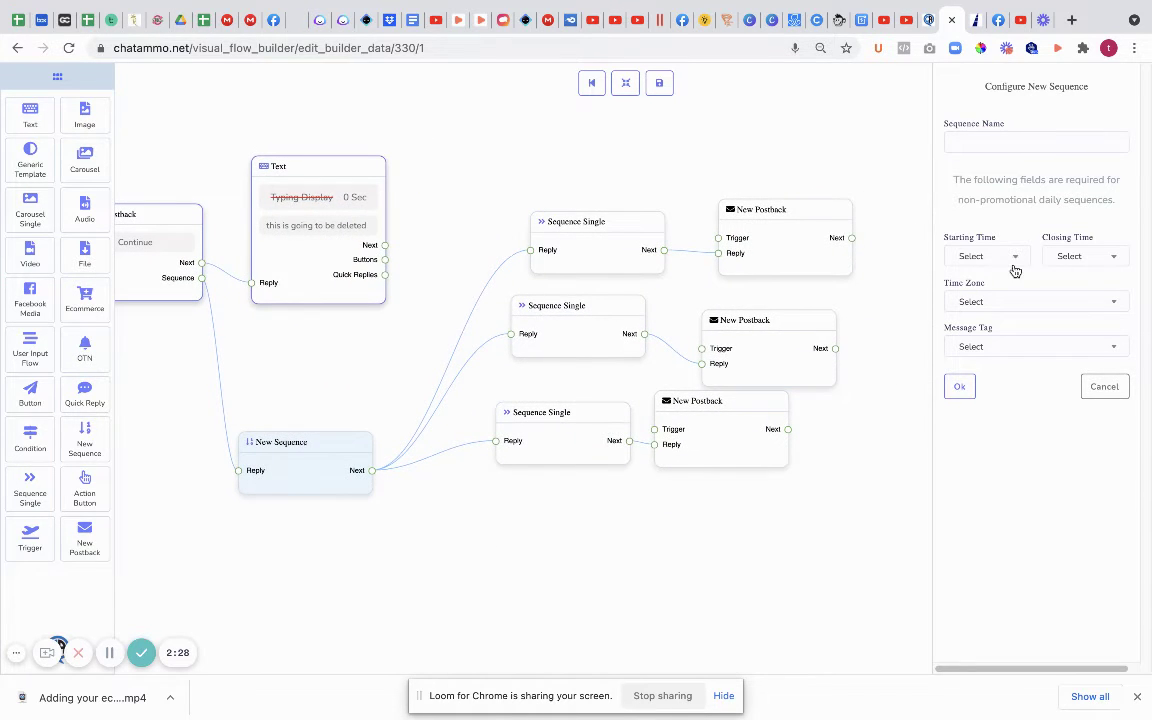
pyautogui.click(977, 143)
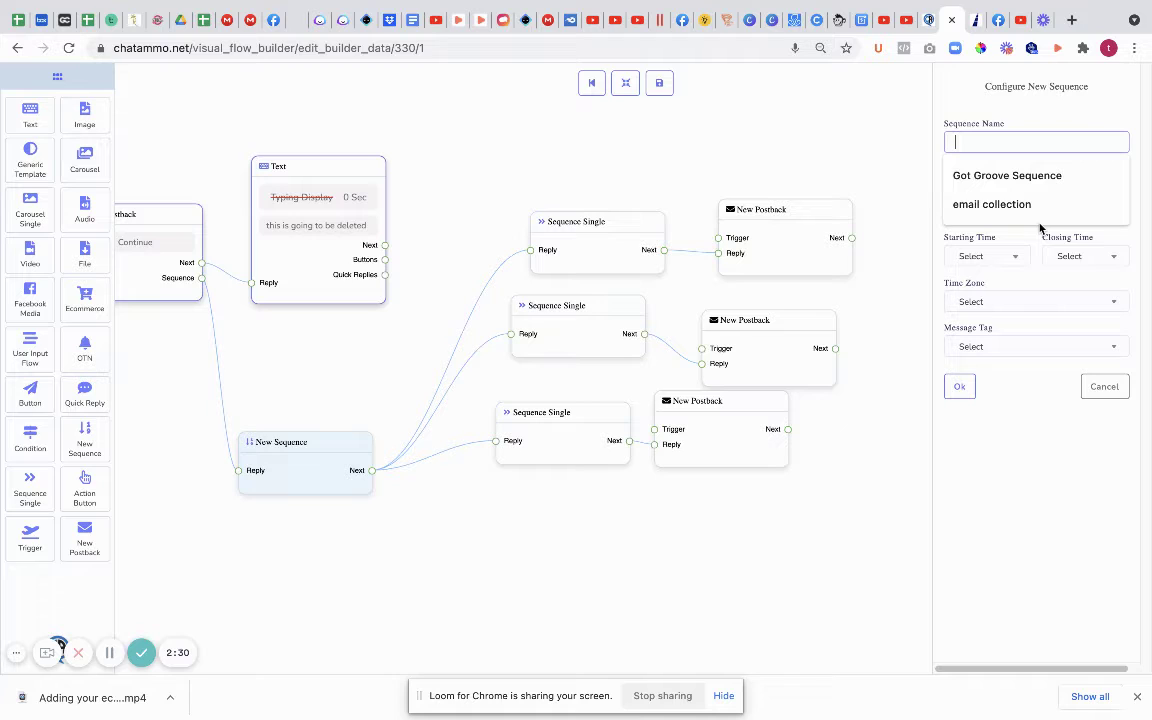
pyautogui.write('sequence 1')
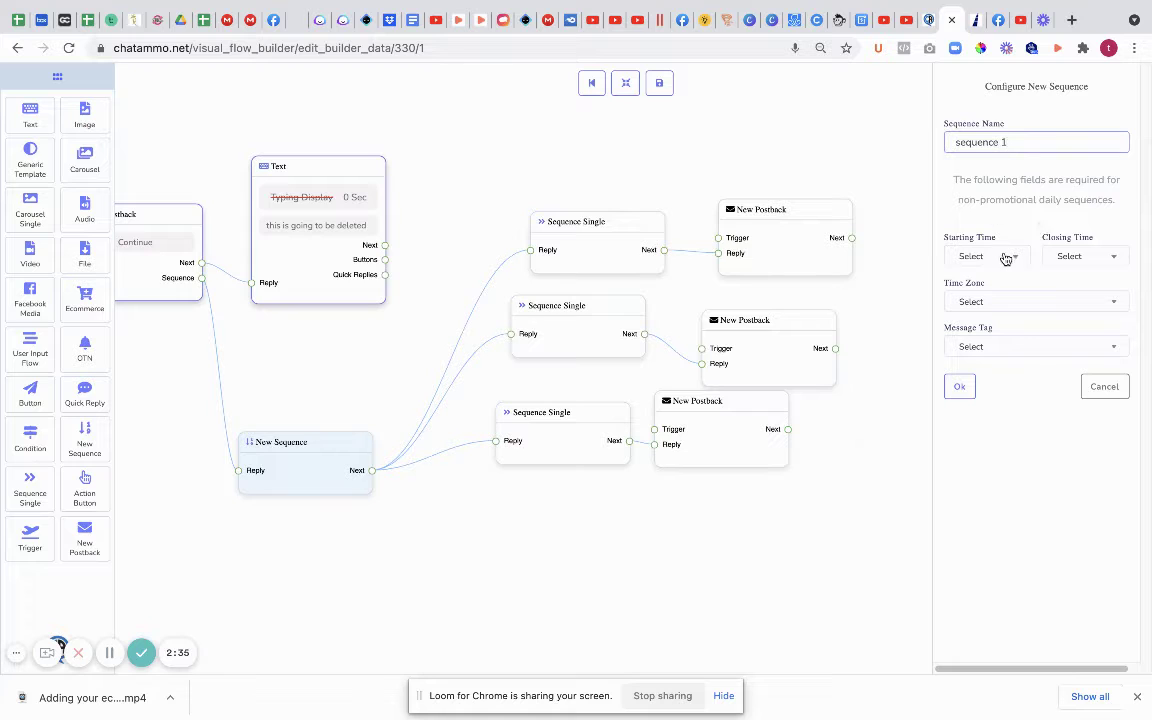
# Step: Set the sequence to run 00:00–24:00 in America/Adak with the ACCOUNT_UPDATE message tag
pyautogui.click(1006, 256)
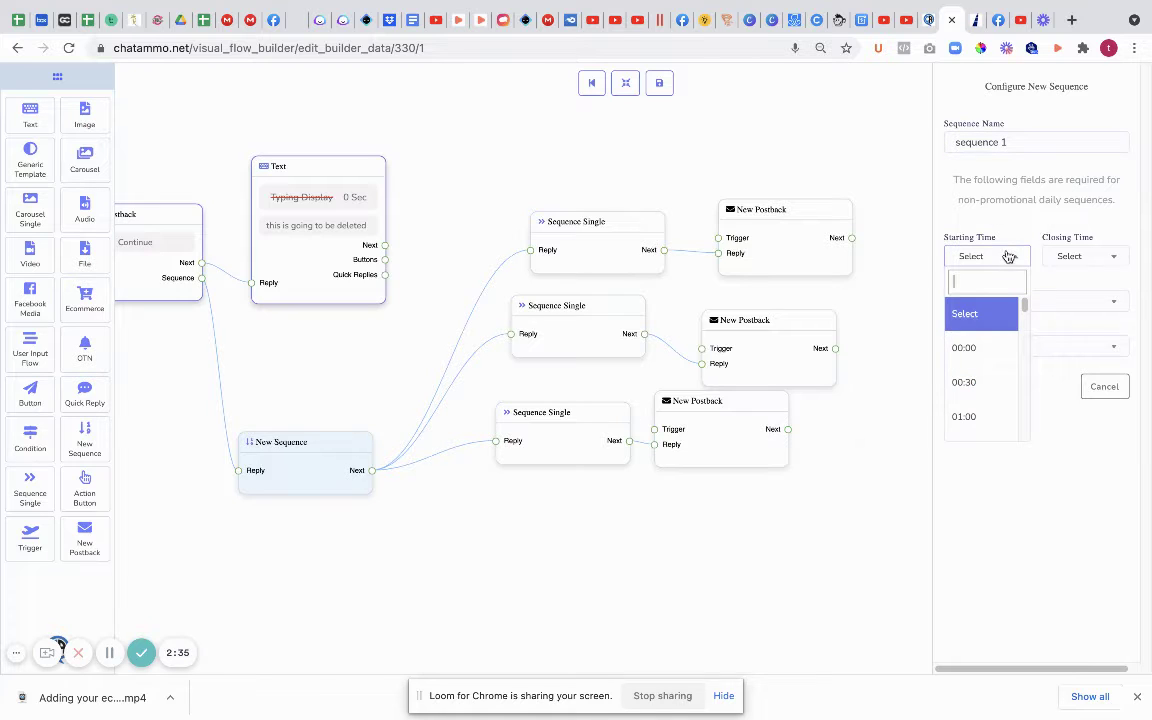
pyautogui.click(981, 350)
pyautogui.click(1100, 258)
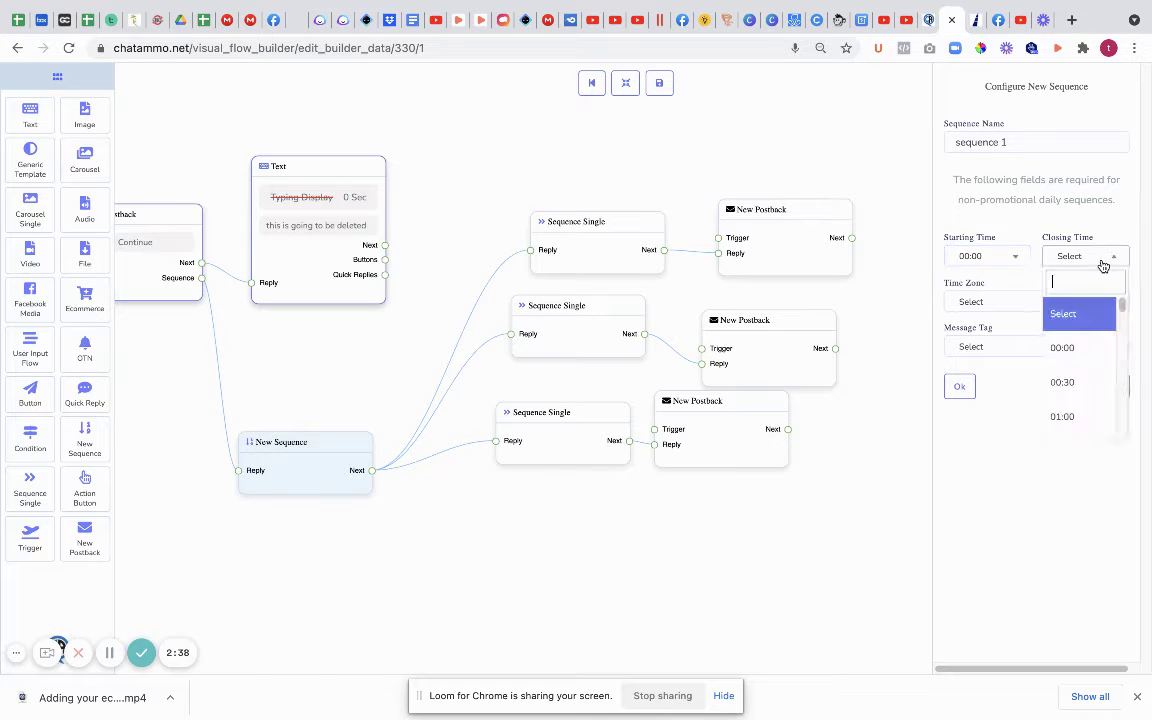
pyautogui.scroll(-5, 1072, 372)
pyautogui.scroll(-15, 1075, 375)
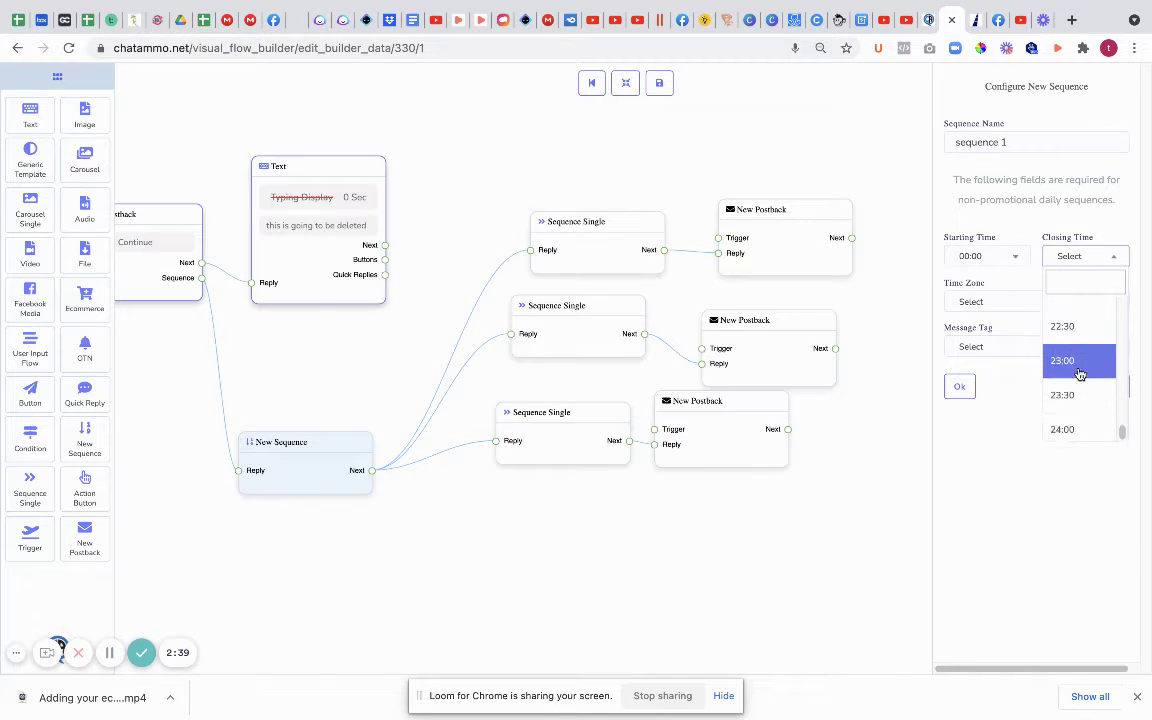
pyautogui.click(1075, 422)
pyautogui.click(1008, 302)
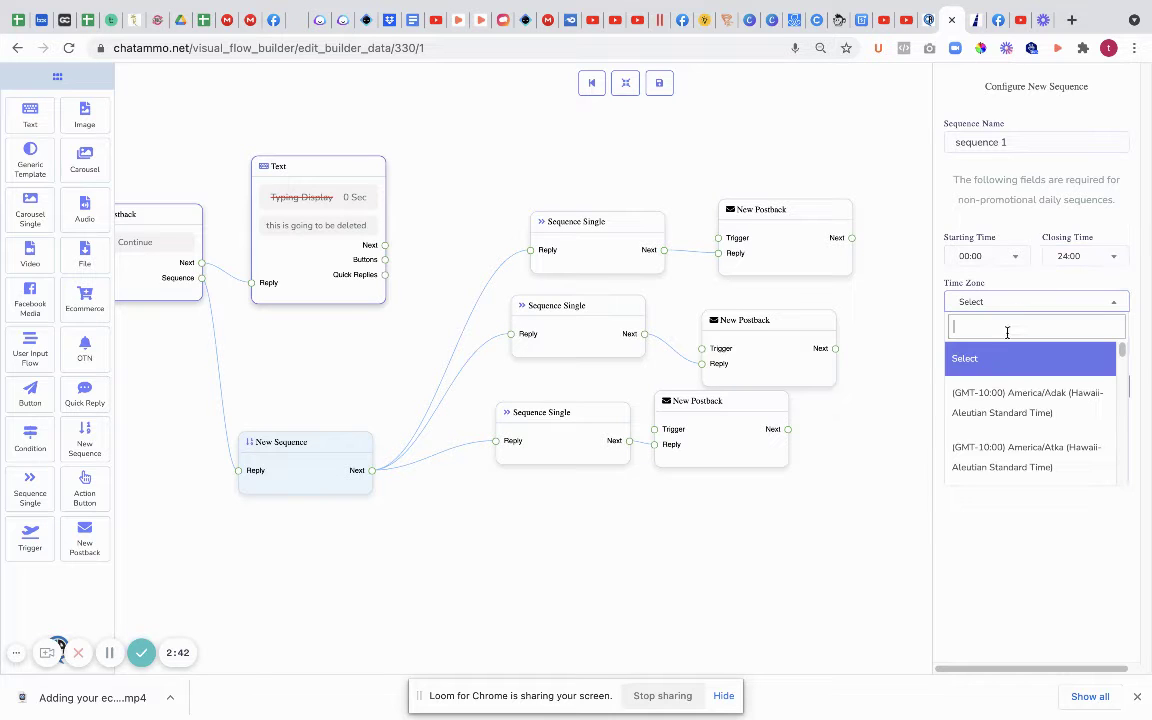
pyautogui.click(990, 388)
pyautogui.click(991, 348)
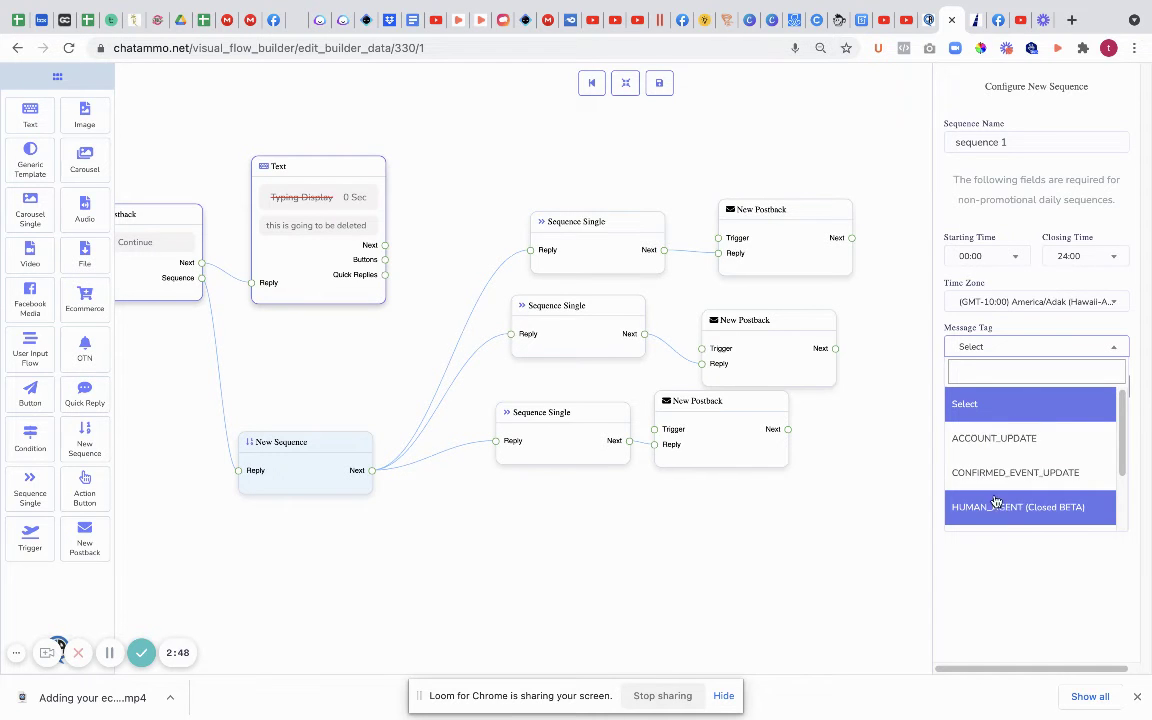
pyautogui.click(988, 438)
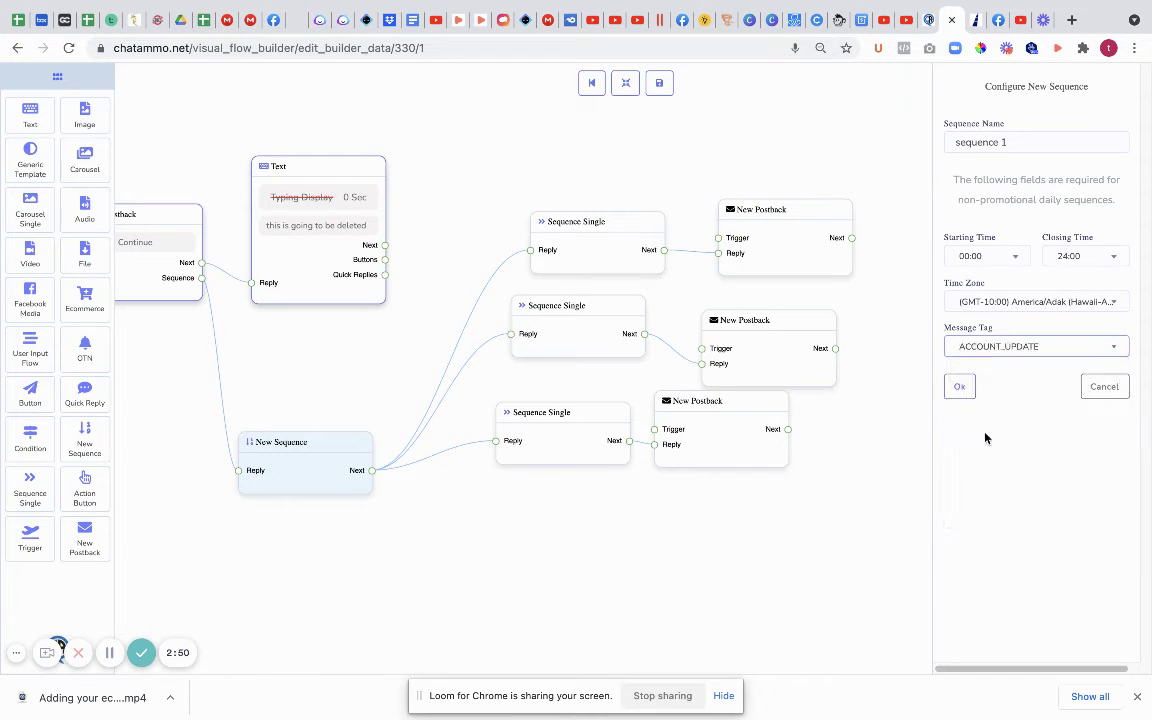
pyautogui.click(950, 390)
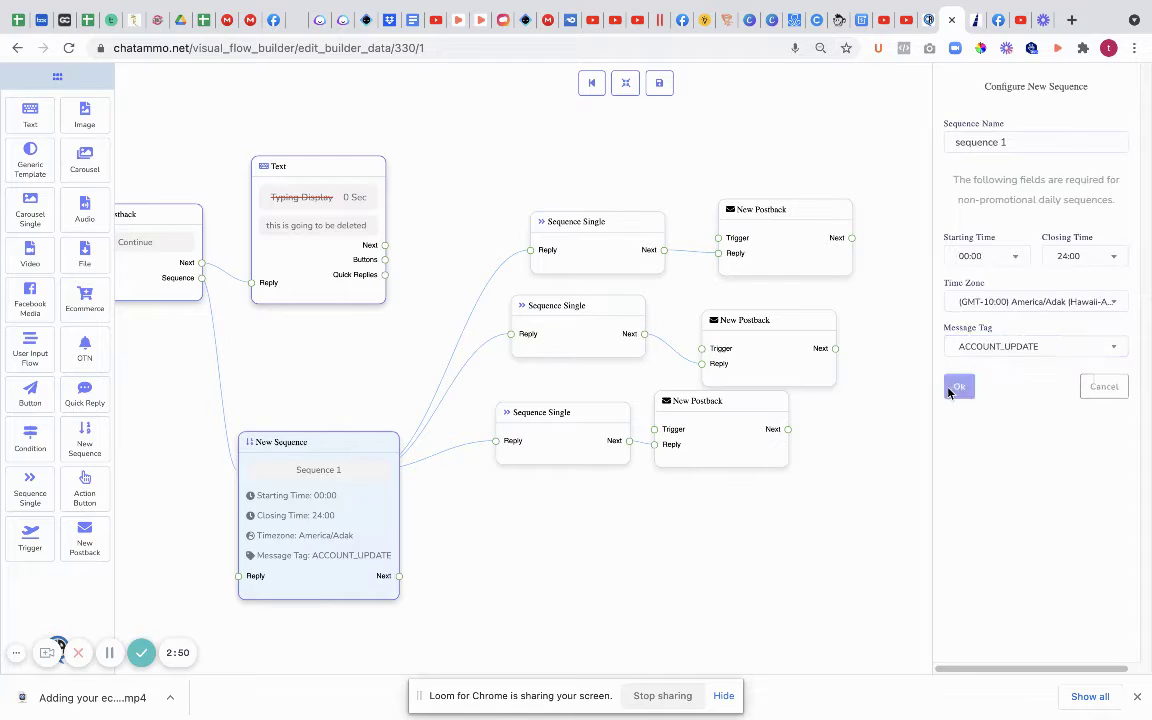
# Step: Make the top Sequence Single step promotional with a 5-minute delay
pyautogui.click(581, 256)
pyautogui.click(956, 144)
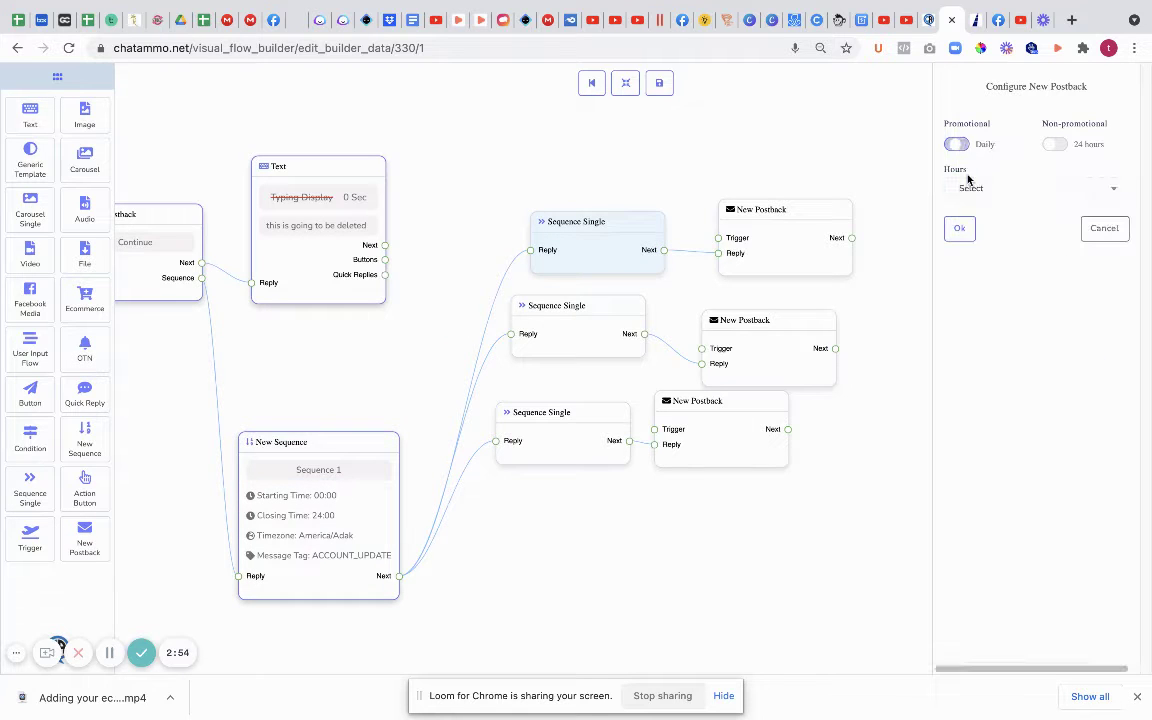
pyautogui.click(995, 188)
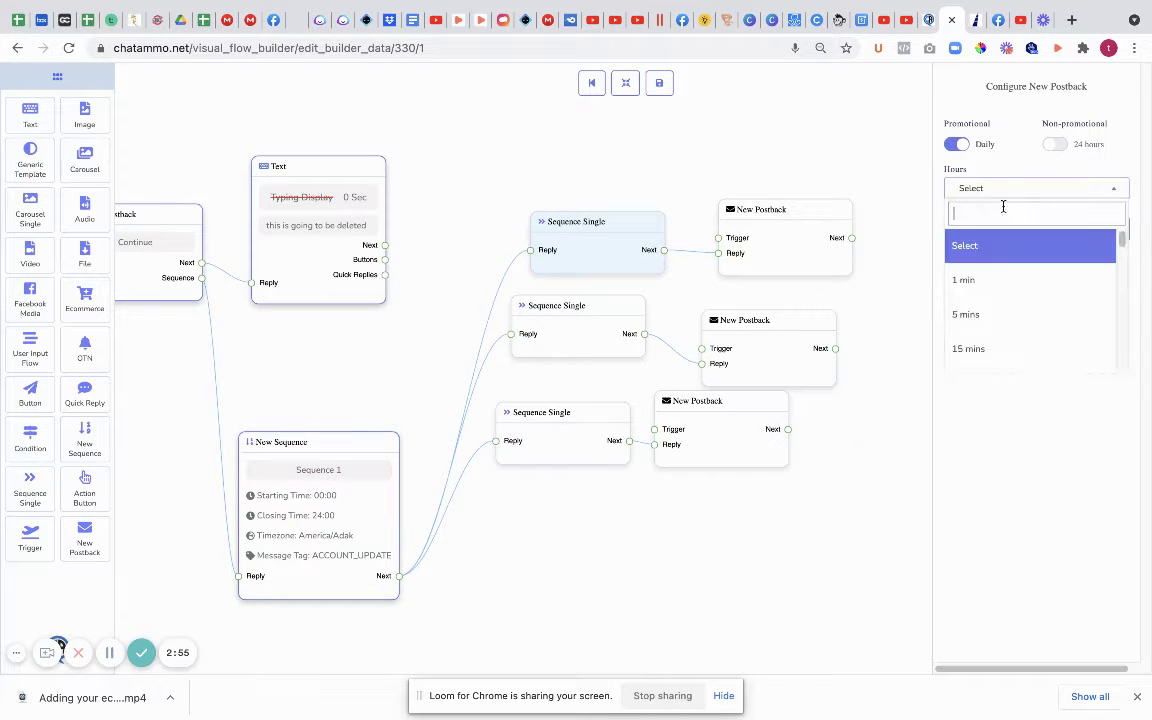
pyautogui.click(972, 312)
pyautogui.click(965, 236)
# Step: Title the top step's postback 'Get Email'
pyautogui.click(785, 245)
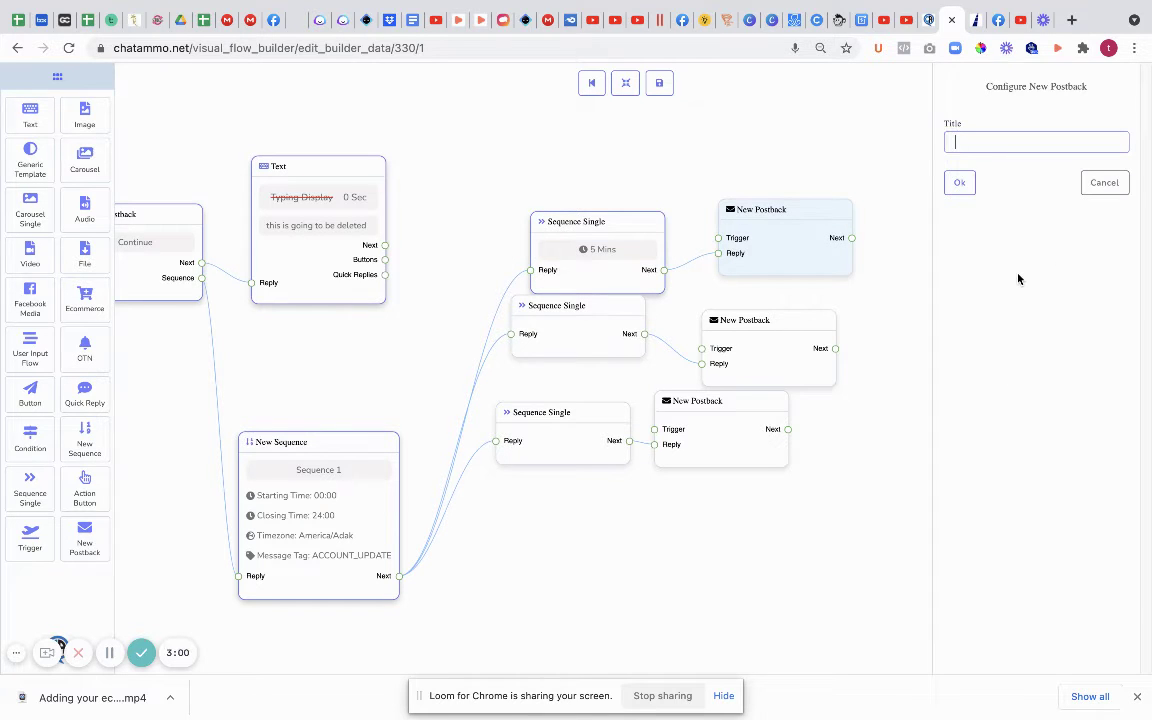
pyautogui.write('get email')
pyautogui.click(959, 182)
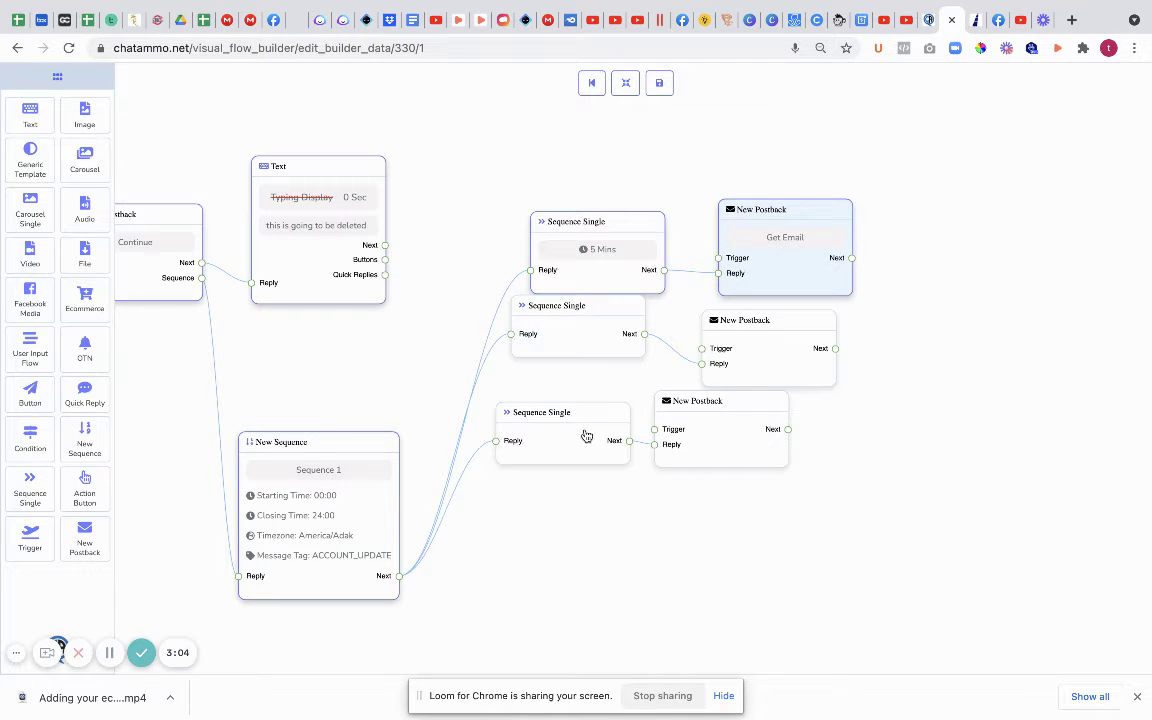
# Step: Delete the middle and lower Sequence Single steps and their two New Postback blocks
pyautogui.moveTo(586, 437); pyautogui.dragTo(614, 556)
pyautogui.rightClick(582, 320)
pyautogui.click(612, 333)
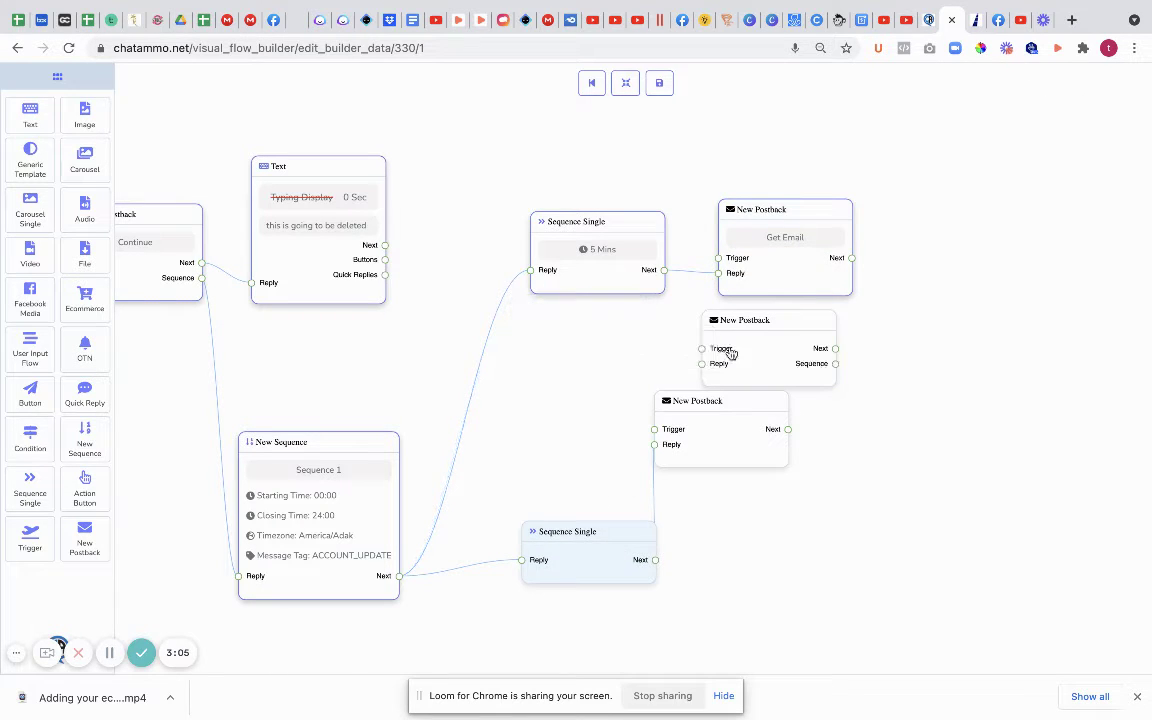
pyautogui.rightClick(808, 355)
pyautogui.click(832, 358)
pyautogui.rightClick(695, 435)
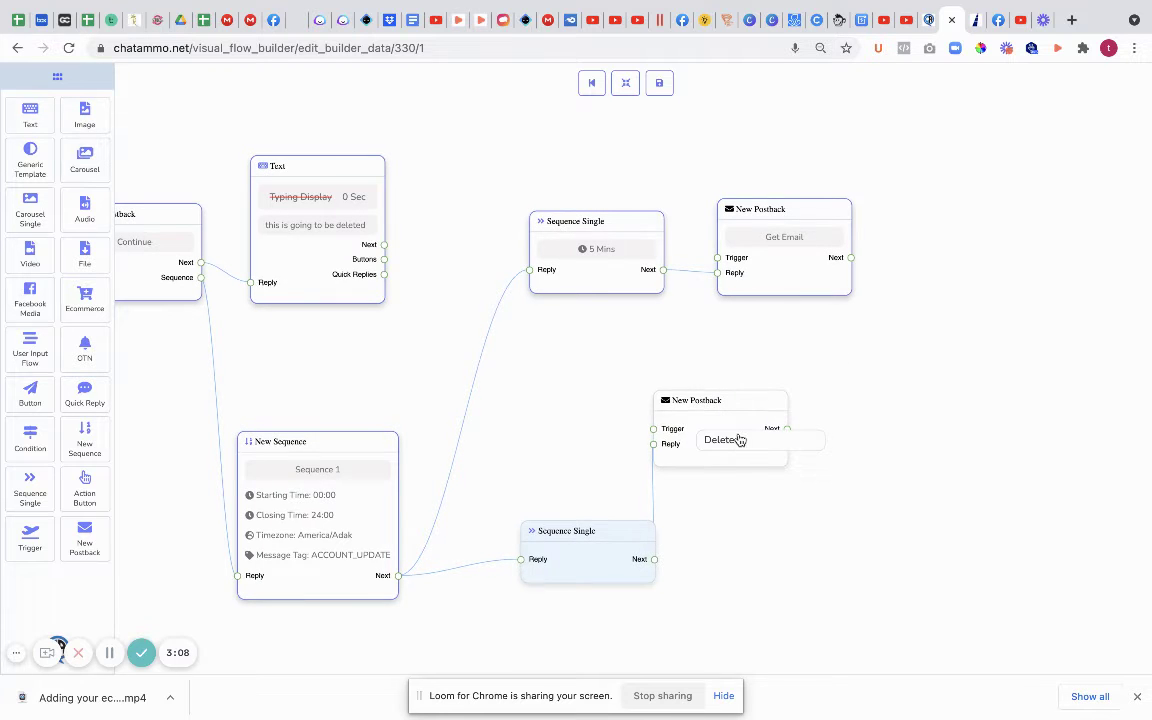
pyautogui.click(718, 437)
pyautogui.rightClick(589, 569)
pyautogui.click(612, 575)
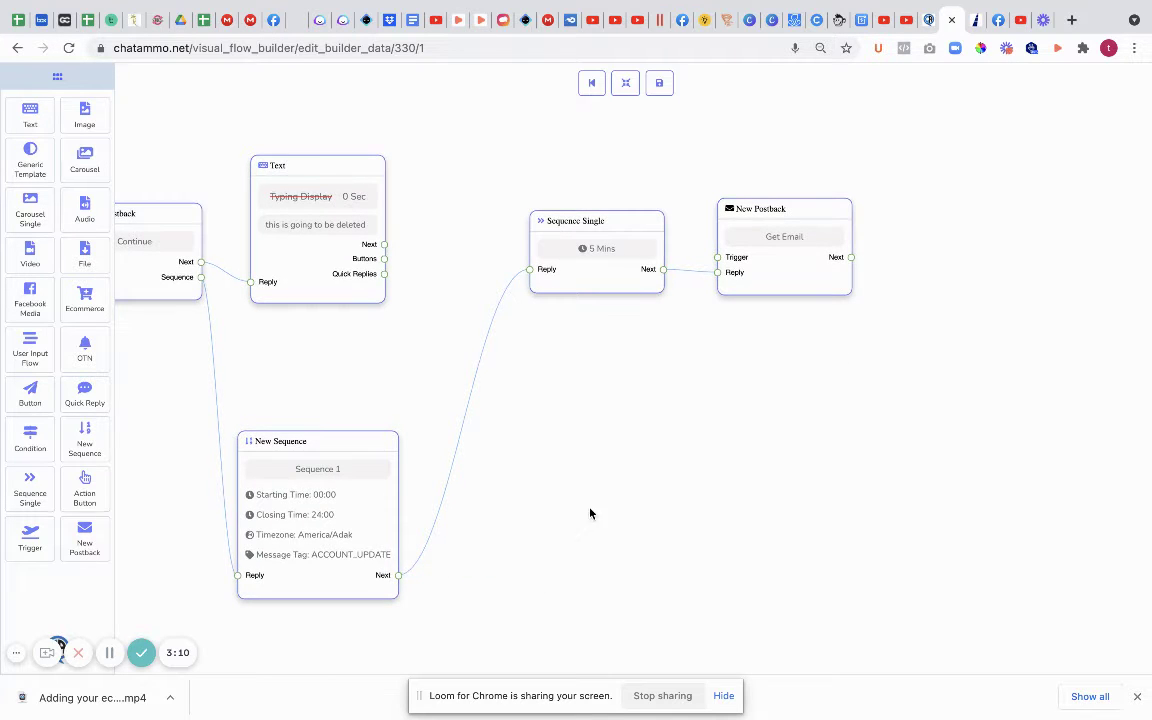
pyautogui.moveTo(306, 442); pyautogui.dragTo(310, 356)
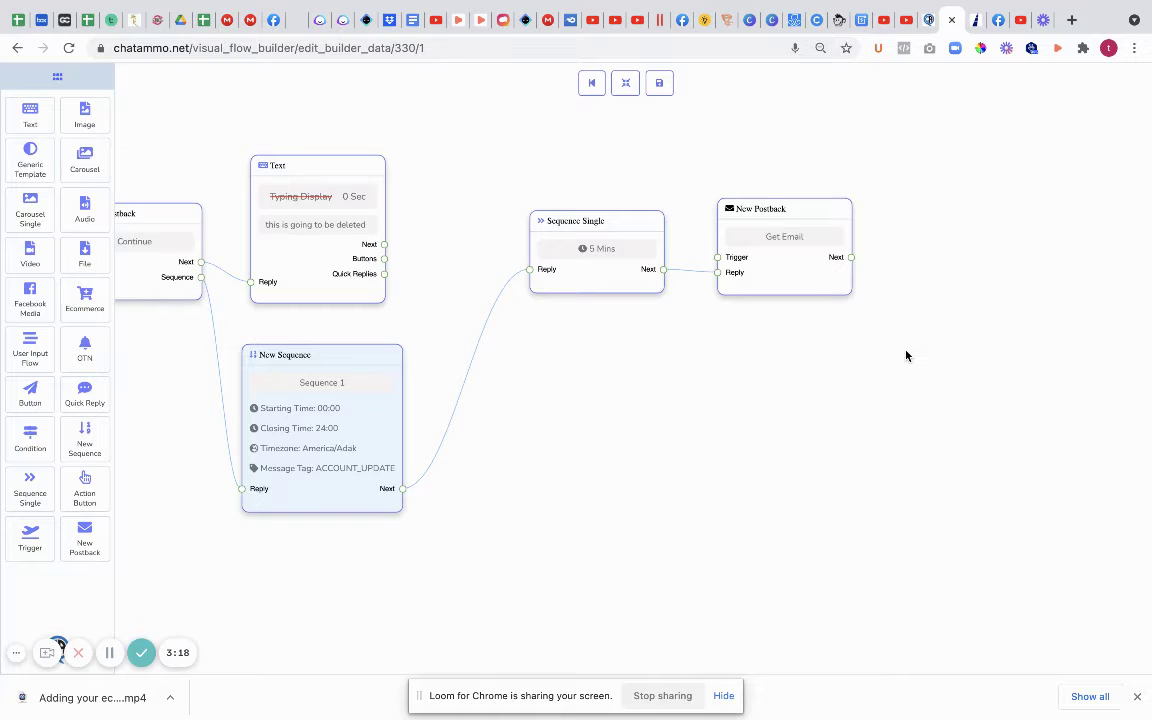
# Step: Try saving the flow and dismiss the missing-connection warning
pyautogui.hscroll(3, 780, 250)
pyautogui.scroll(2, 780, 250)
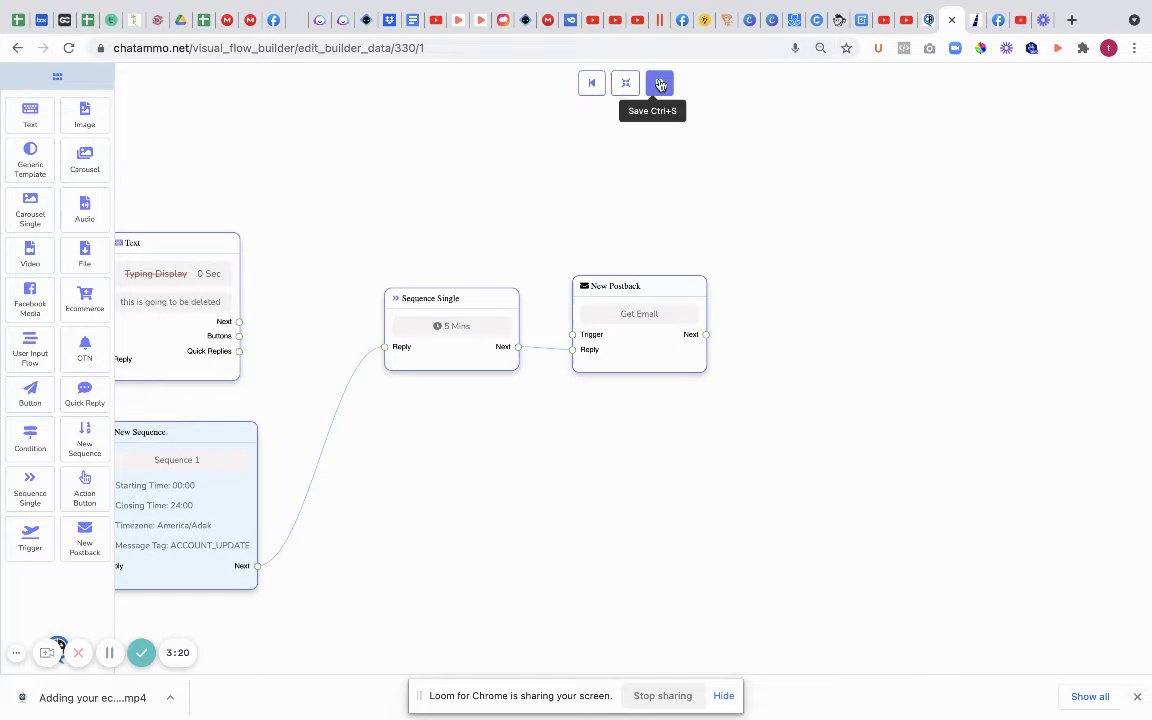
pyautogui.click(660, 85)
pyautogui.click(592, 452)
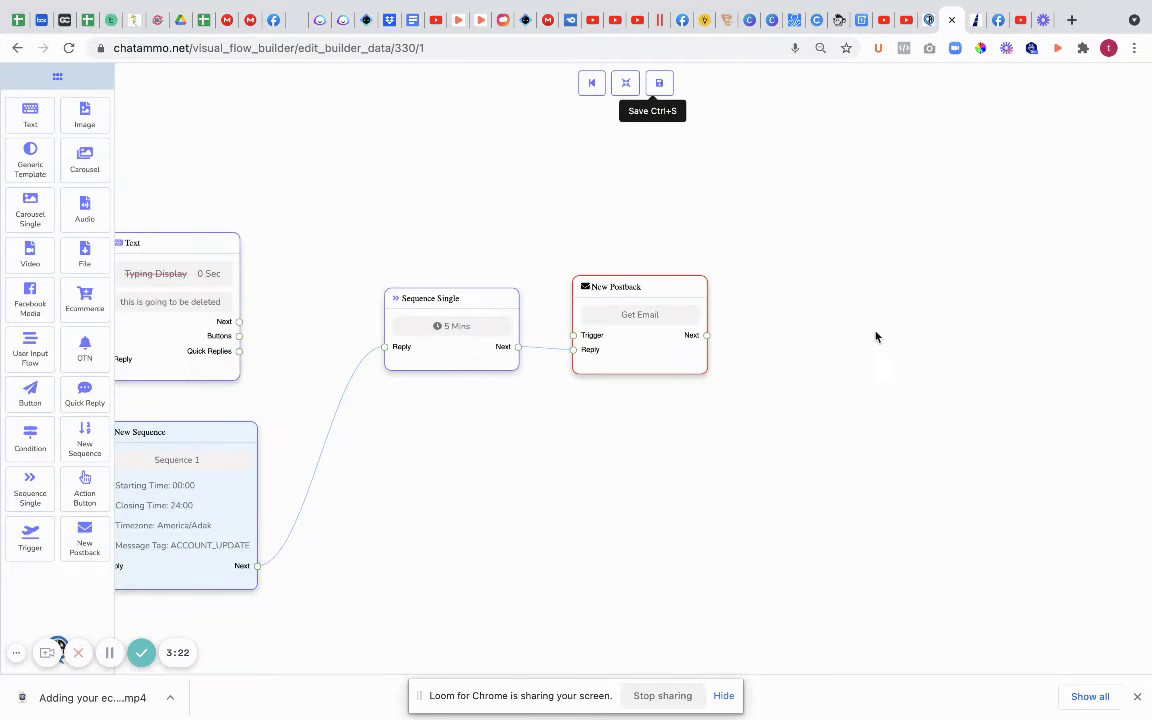
# Step: Clone the Text node and place the copy right of the Get Email postback
pyautogui.rightClick(188, 288)
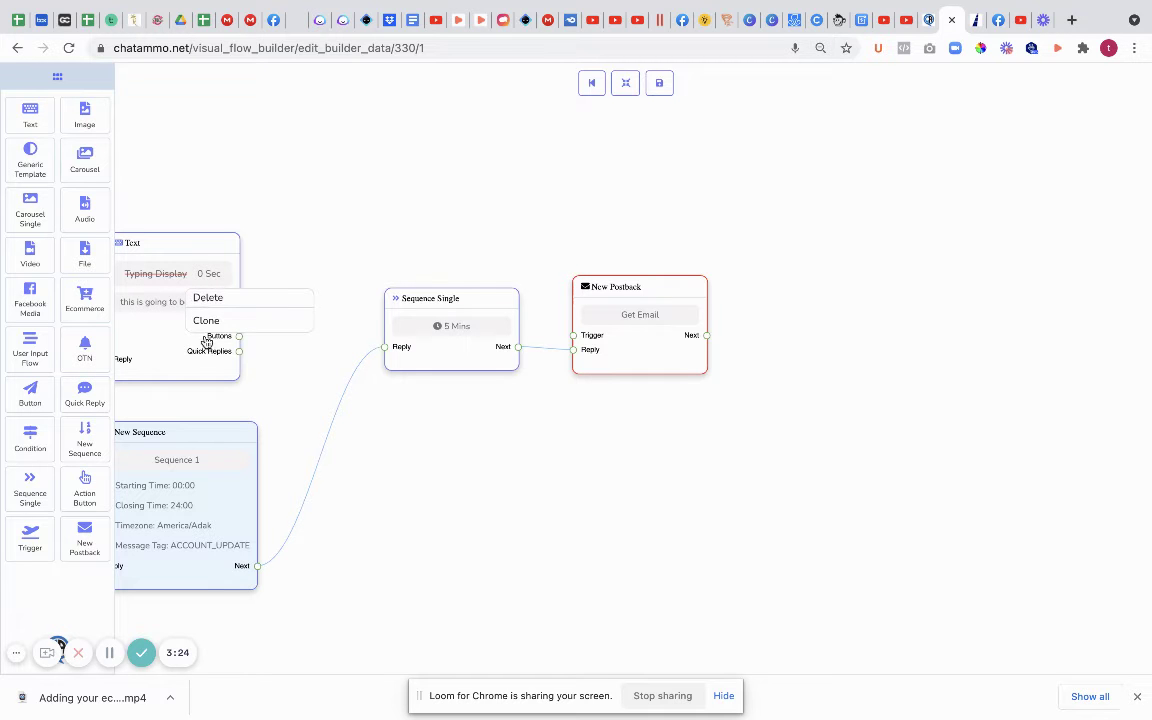
pyautogui.click(205, 320)
pyautogui.moveTo(198, 283)
pyautogui.mouseDown()
pyautogui.moveTo(936, 293)
pyautogui.moveTo(872, 267)
pyautogui.moveTo(883, 357)
pyautogui.mouseUp()
# Step: Change the copy to 'Thank you we now have your dey details', link Get Email to it, and save
pyautogui.click(882, 353)
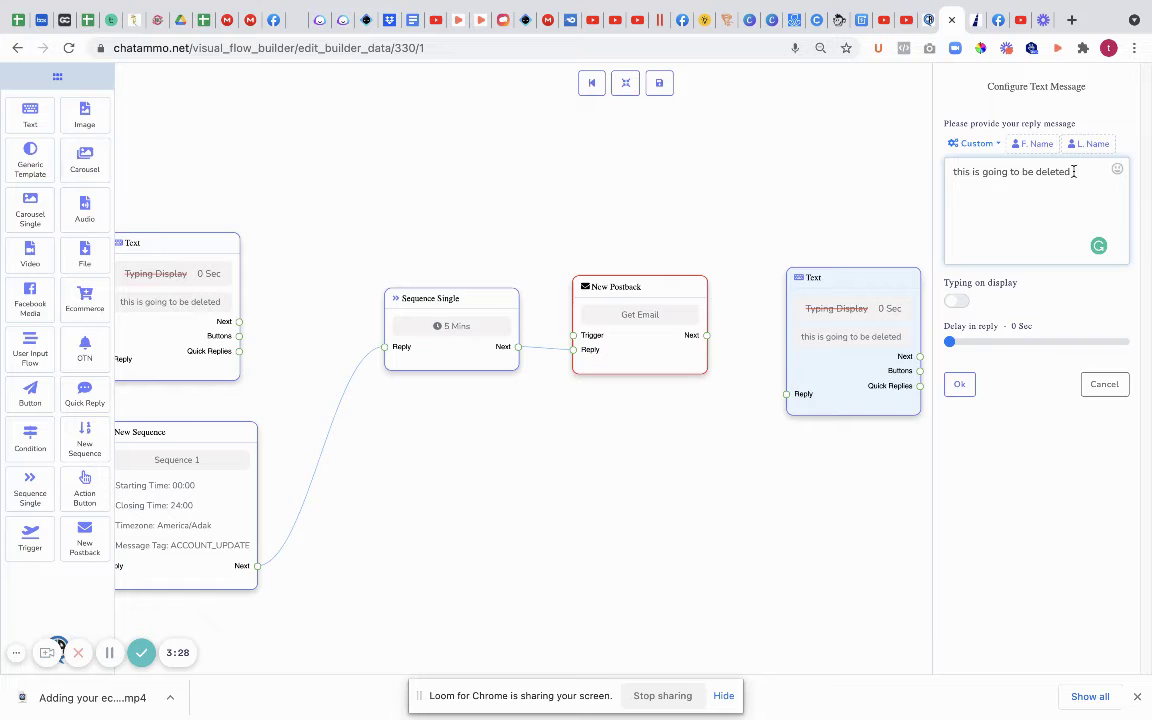
pyautogui.moveTo(1071, 171)
pyautogui.mouseDown()
pyautogui.moveTo(950, 177)
pyautogui.moveTo(946, 165)
pyautogui.mouseUp()
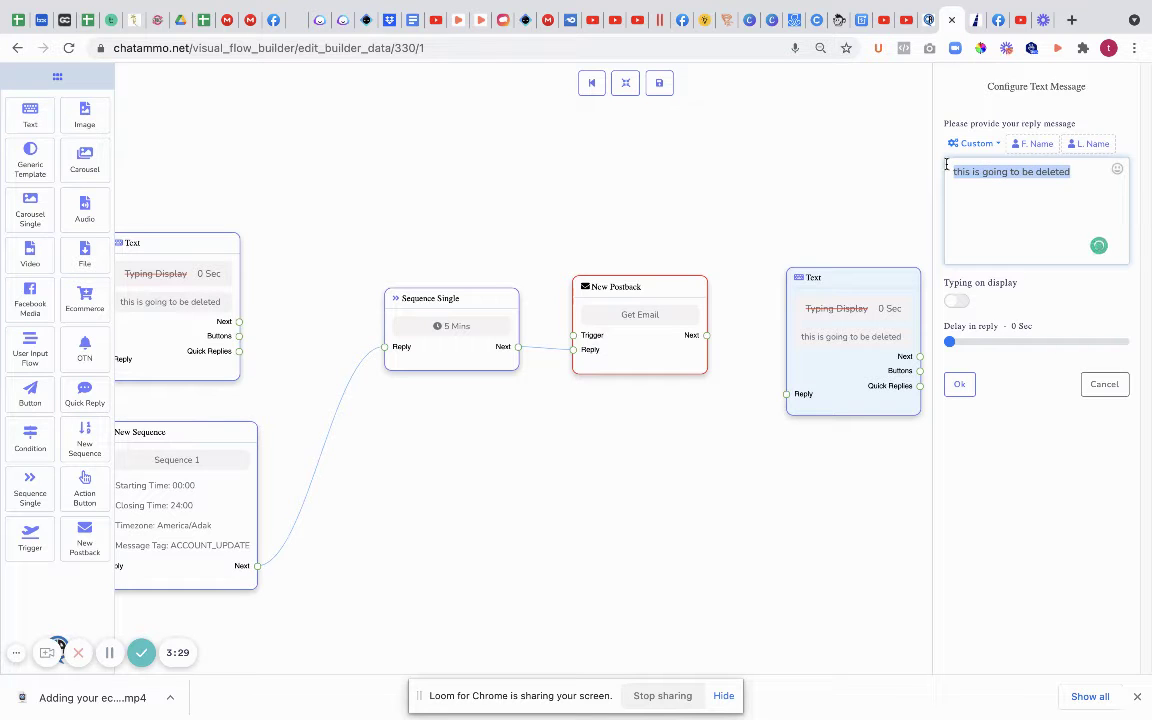
pyautogui.write('Thank you')
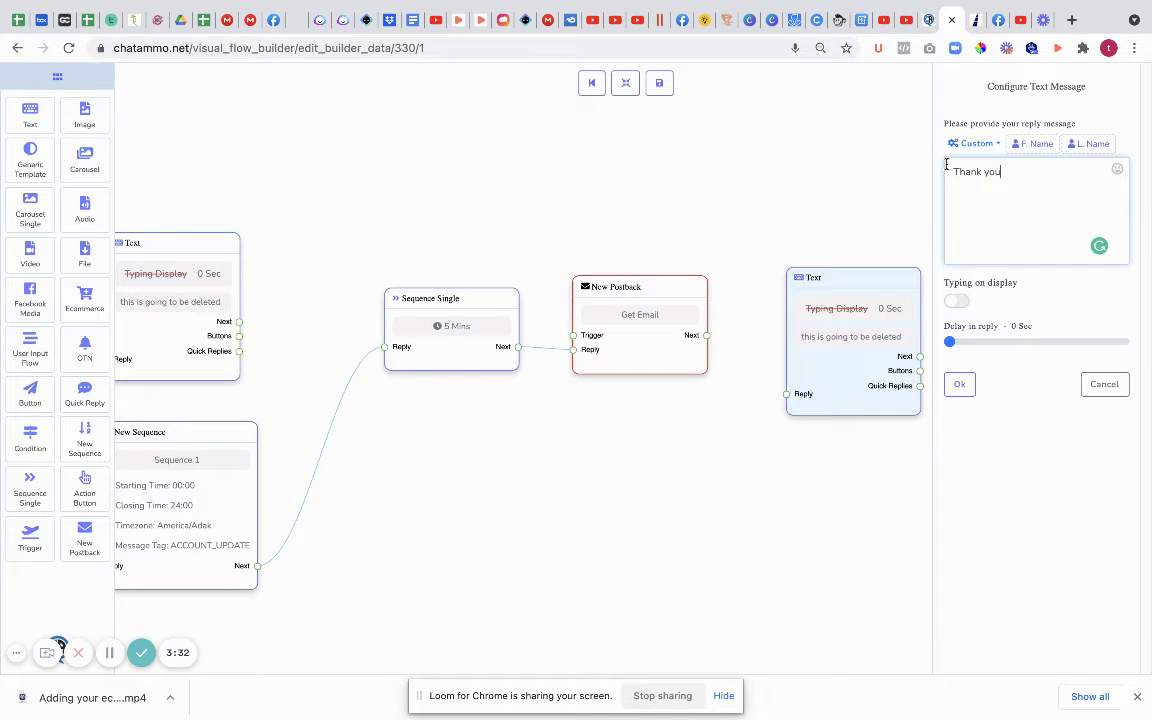
pyautogui.write(' we now have your dey details')
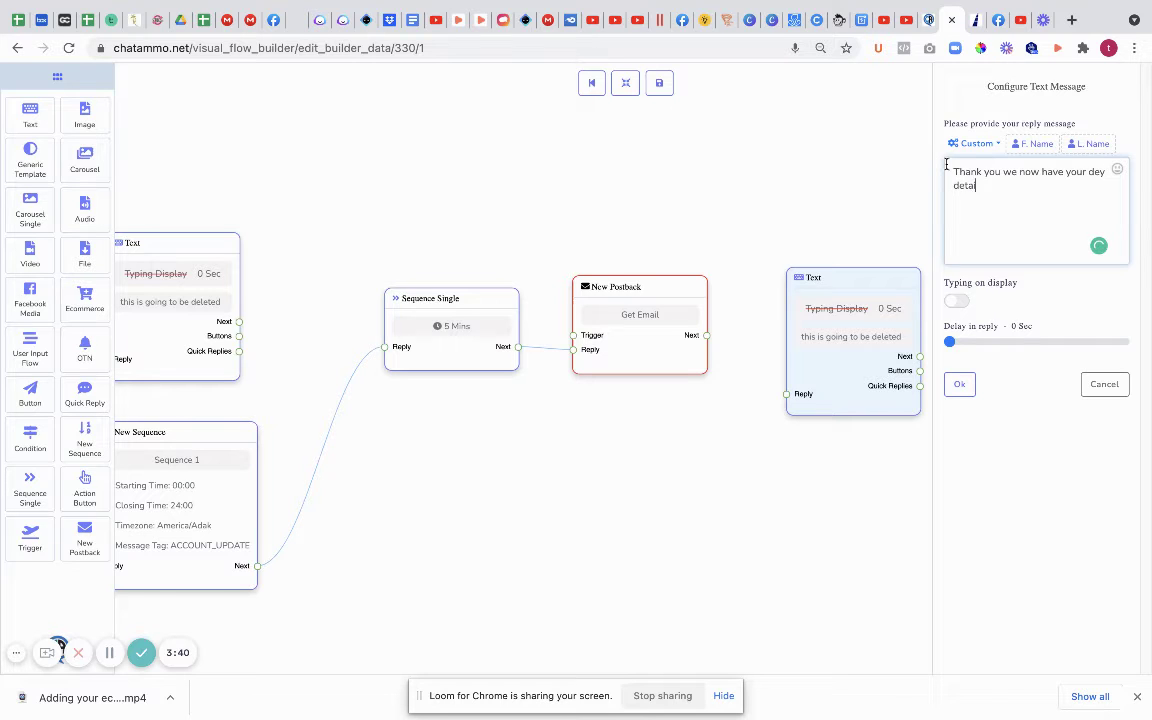
pyautogui.click(959, 384)
pyautogui.moveTo(707, 337); pyautogui.dragTo(791, 398)
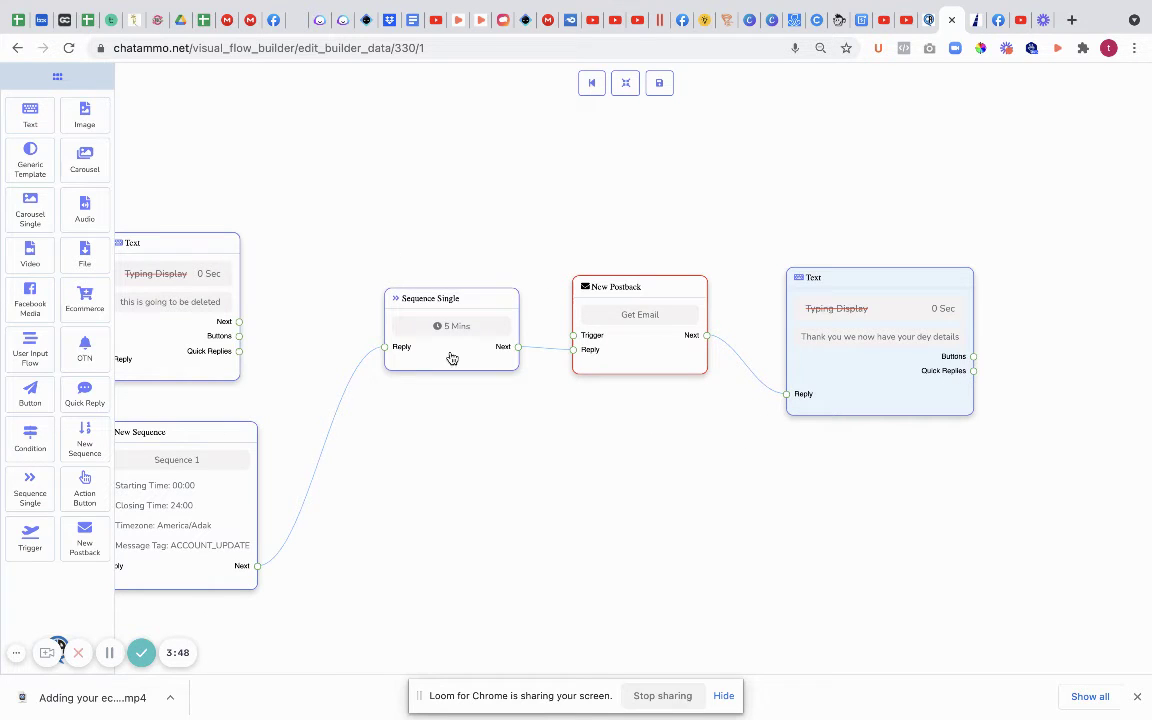
pyautogui.click(658, 85)
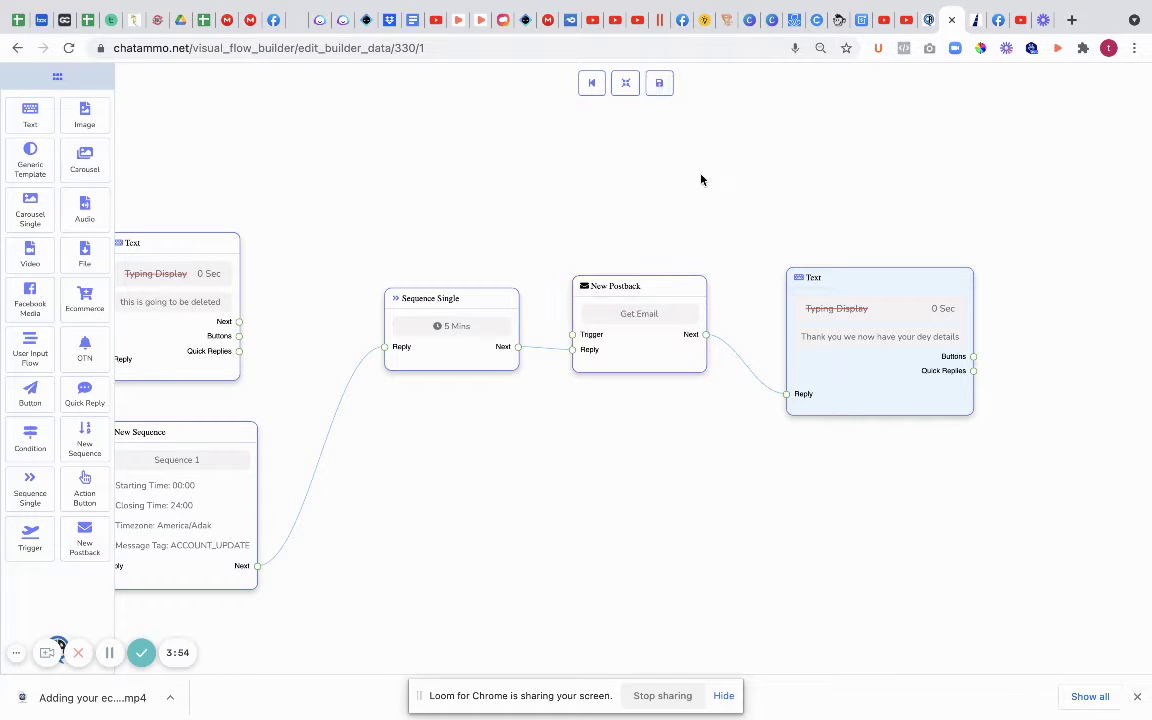
# Step: Leave the builder and open Messenger Bot's User input flow campaign list
pyautogui.click(591, 86)
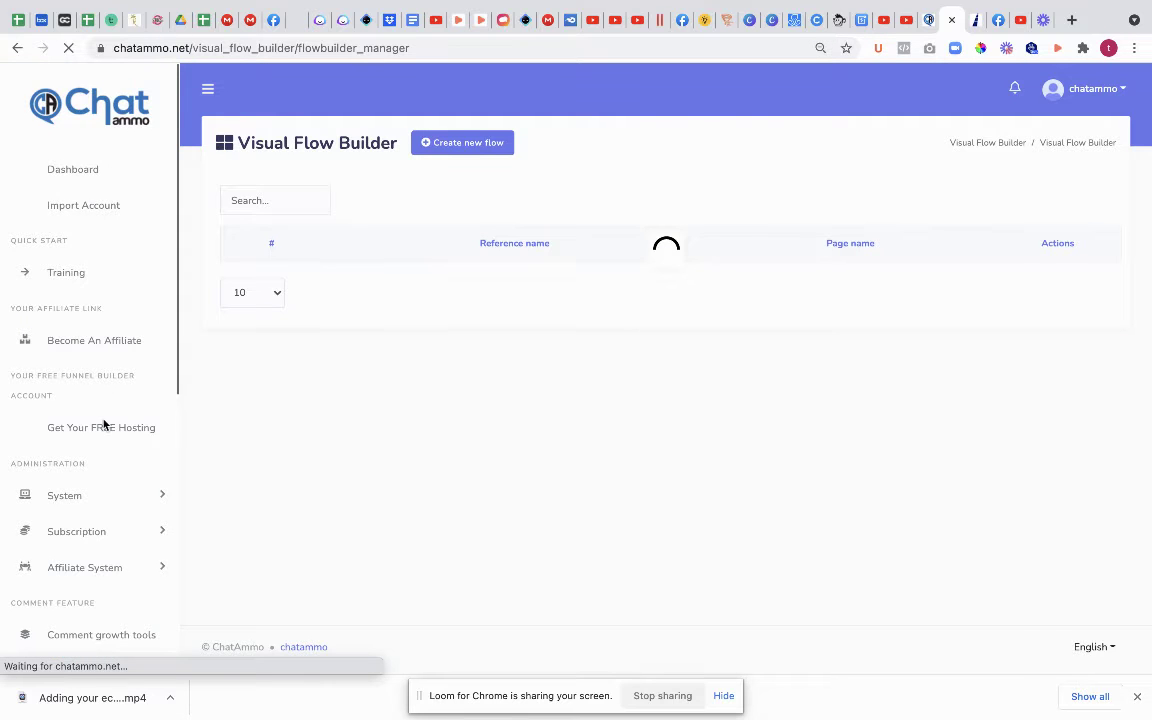
pyautogui.scroll(-5, 104, 425)
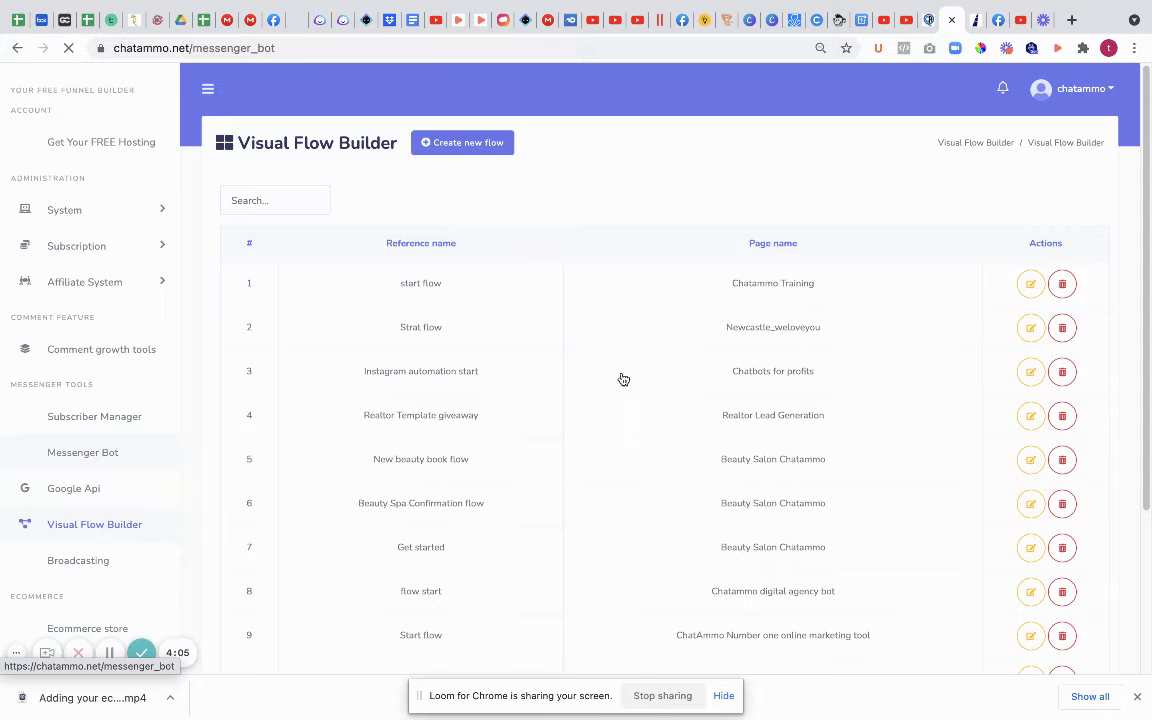
pyautogui.scroll(-3, 430, 383)
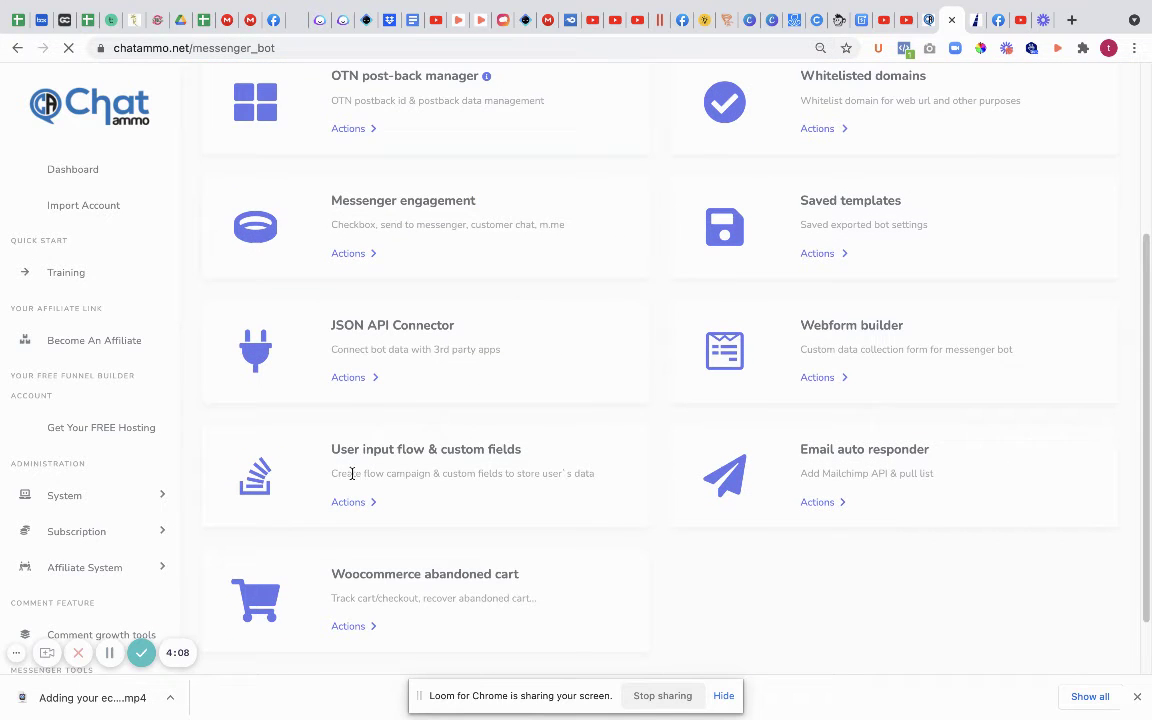
pyautogui.click(366, 503)
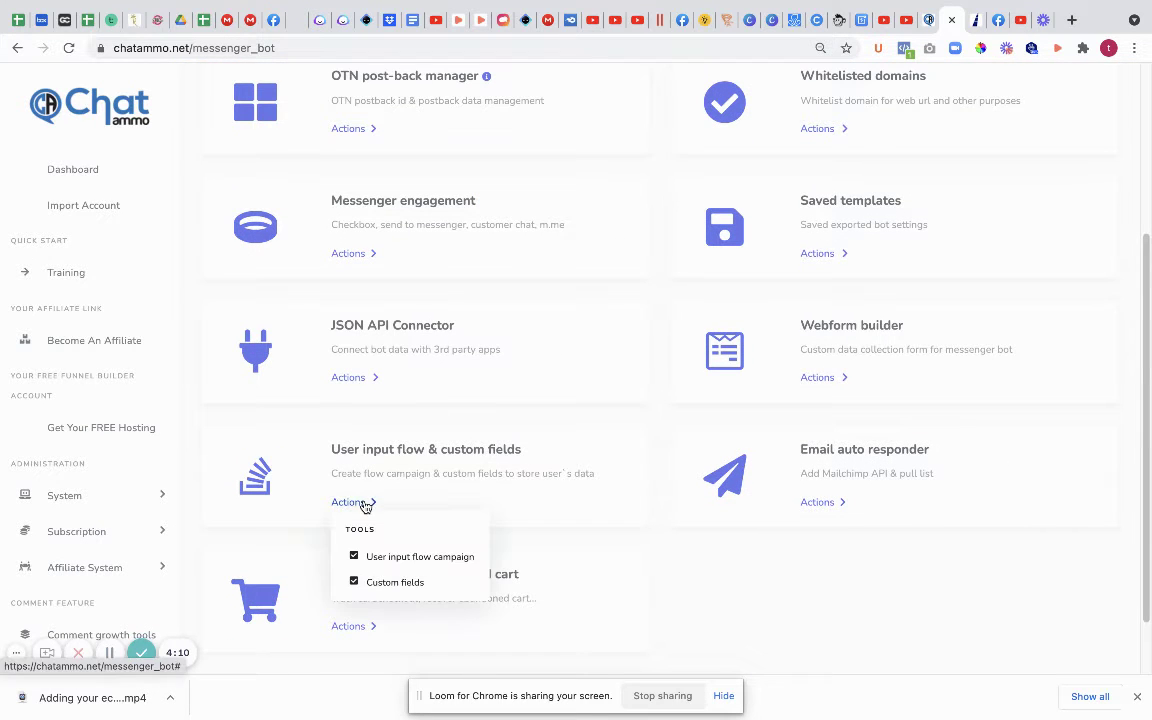
pyautogui.click(384, 562)
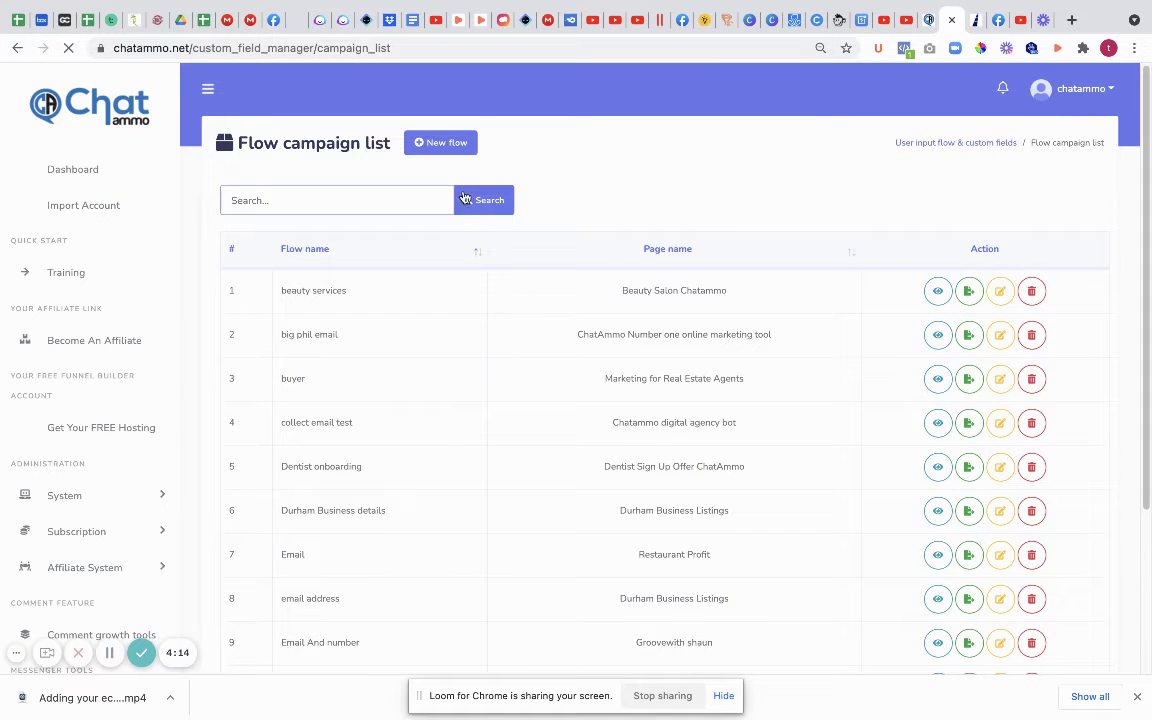
# Step: Create a new user input flow named 'email collection' assigned to the Chatammo Training page
pyautogui.click(434, 150)
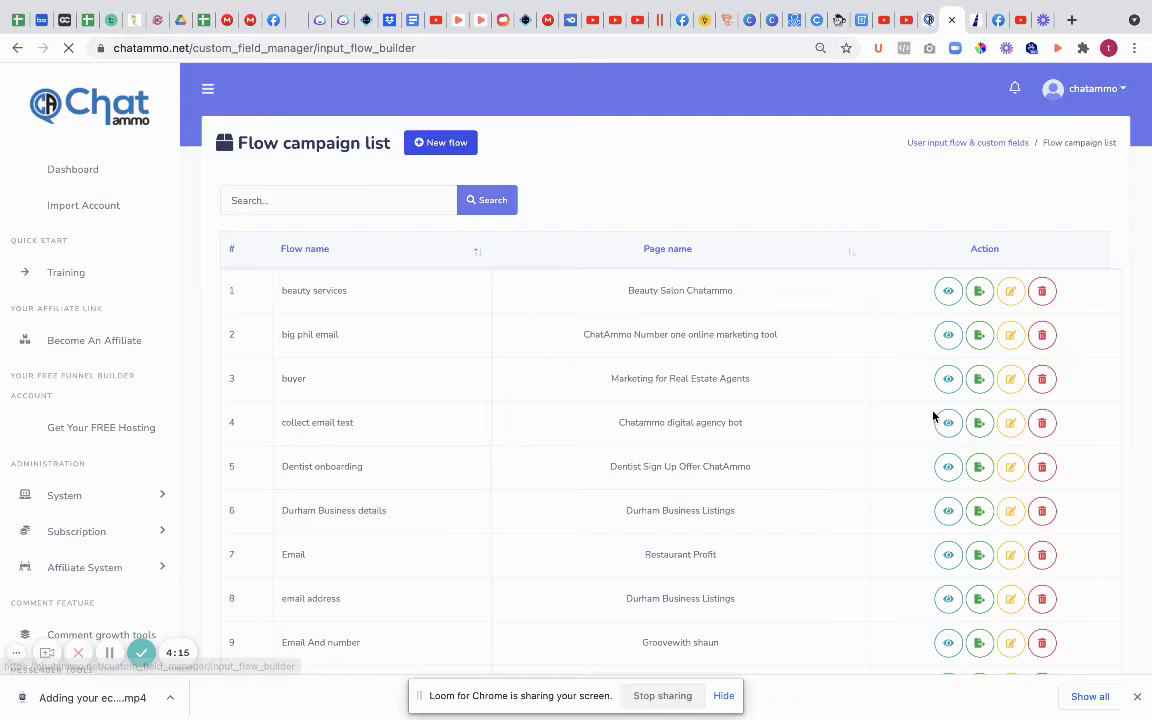
pyautogui.click(280, 289)
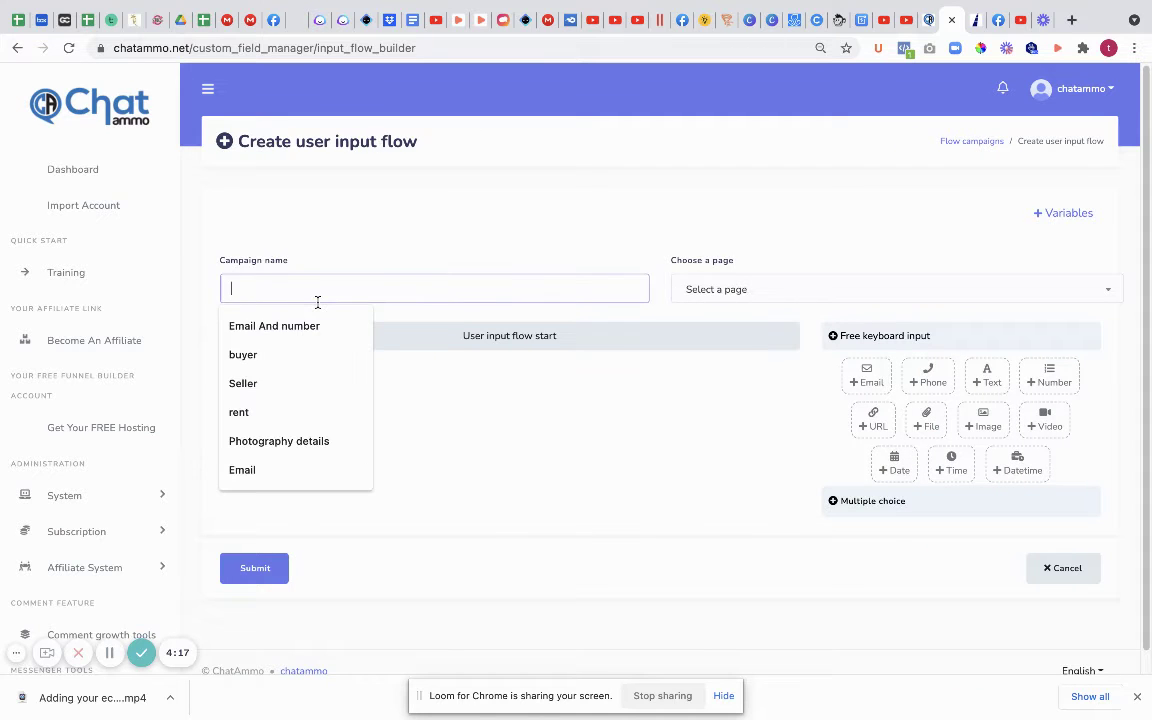
pyautogui.write('email')
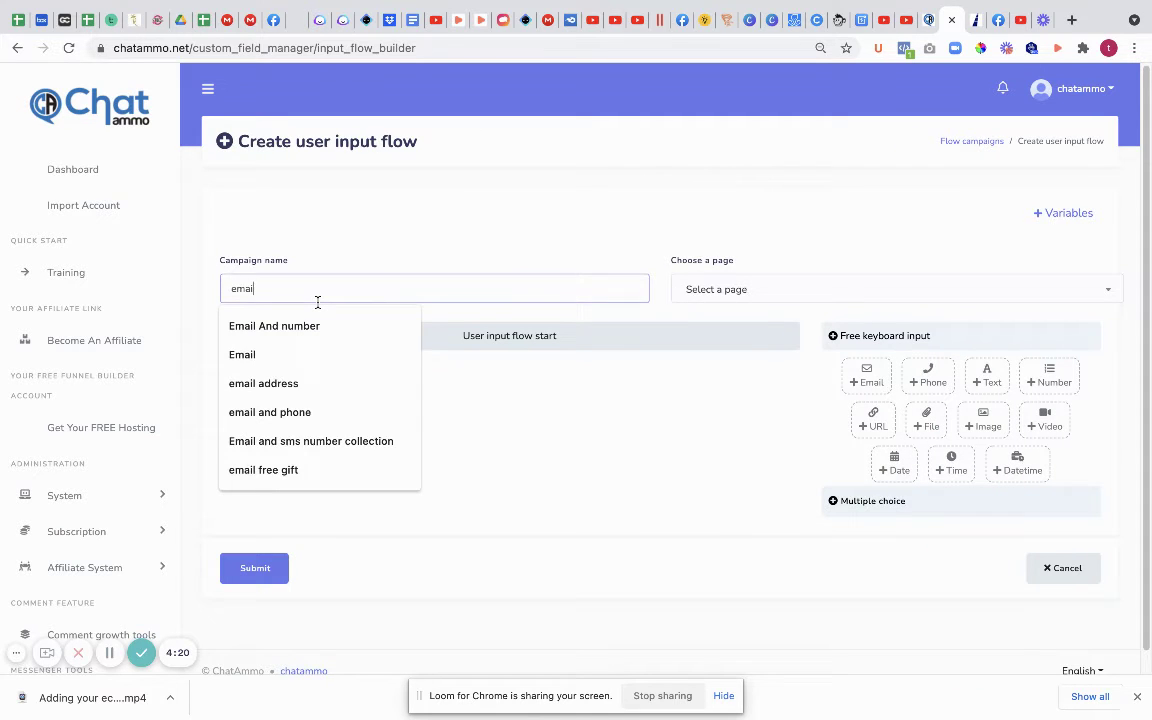
pyautogui.write(' collection')
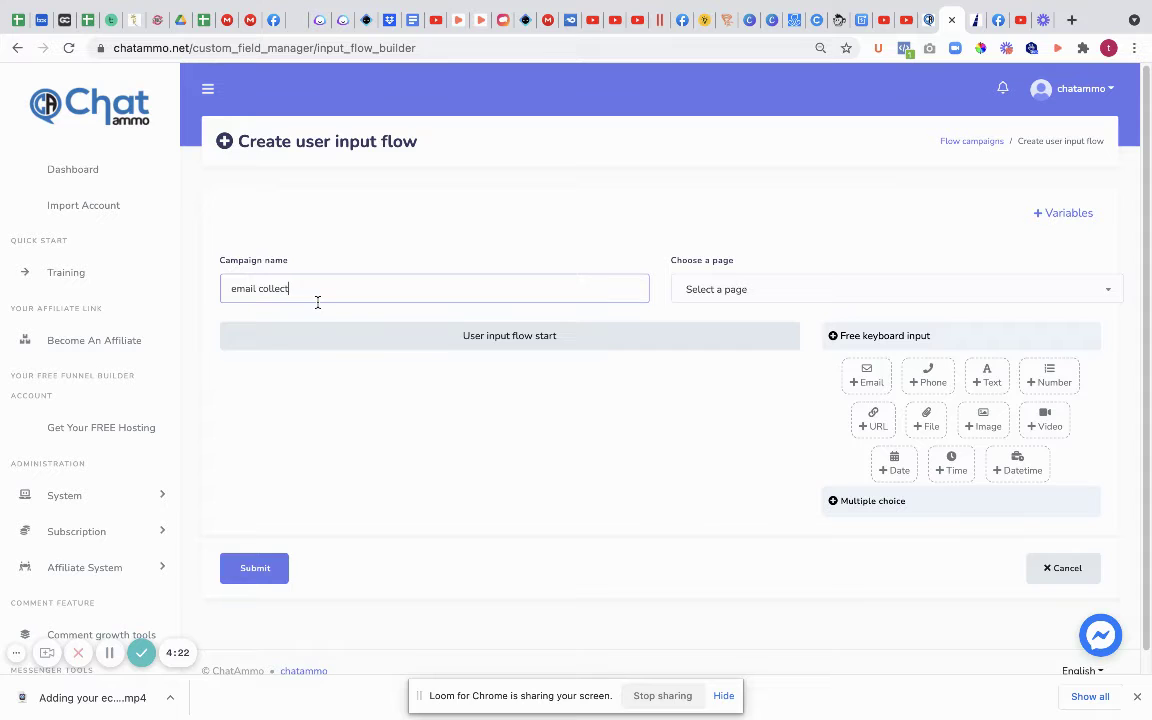
pyautogui.click(737, 290)
pyautogui.write('tra')
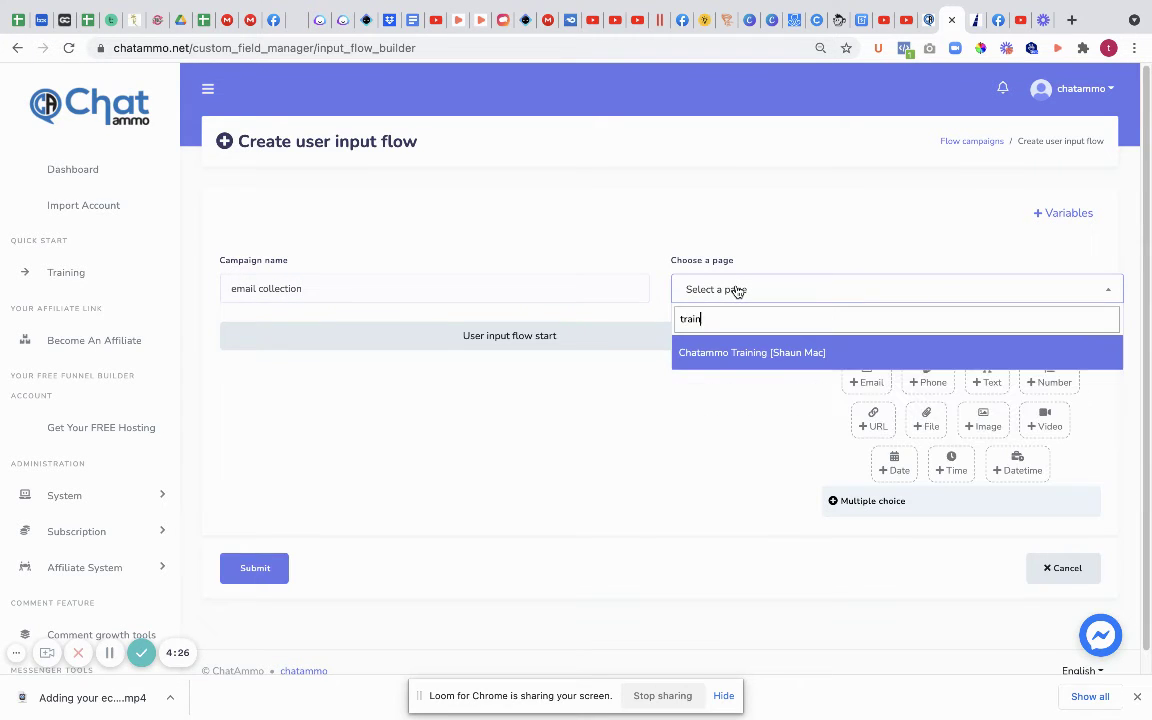
pyautogui.write('in')
pyautogui.click(742, 353)
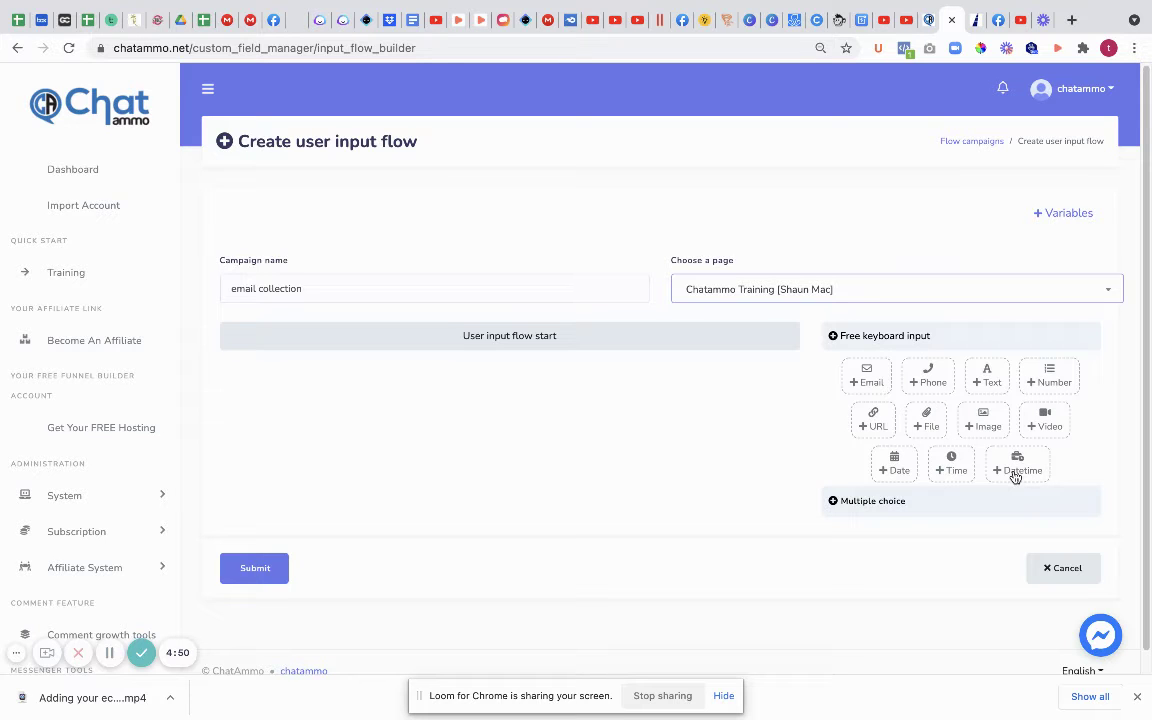
# Step: Add an Email question reading 'Hey lets grab your email so we can send you your bonuses'
pyautogui.click(868, 382)
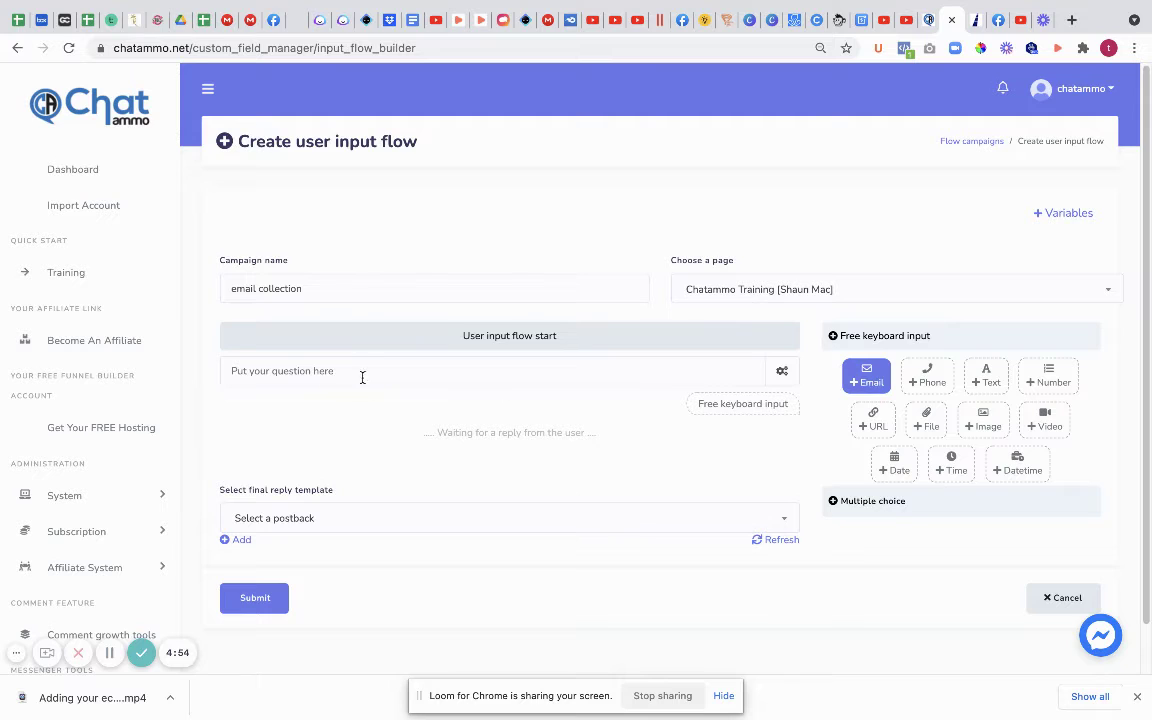
pyautogui.click(364, 375)
pyautogui.write('He')
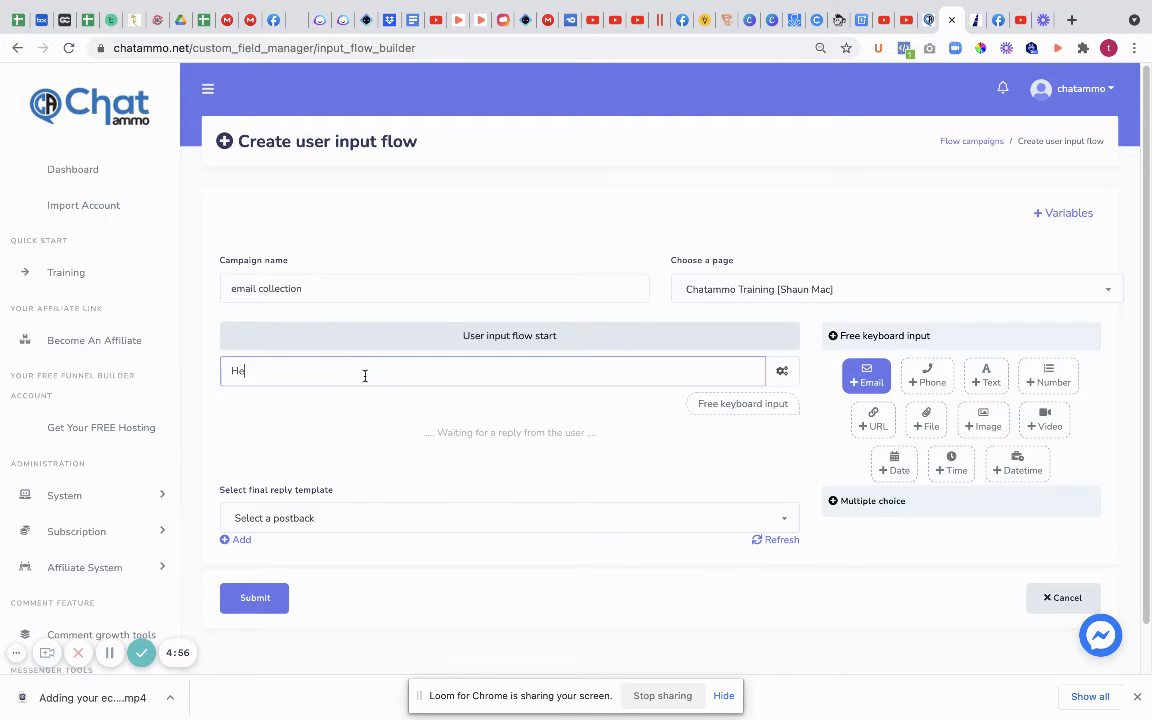
pyautogui.write('y lets grab your email so we can send you your')
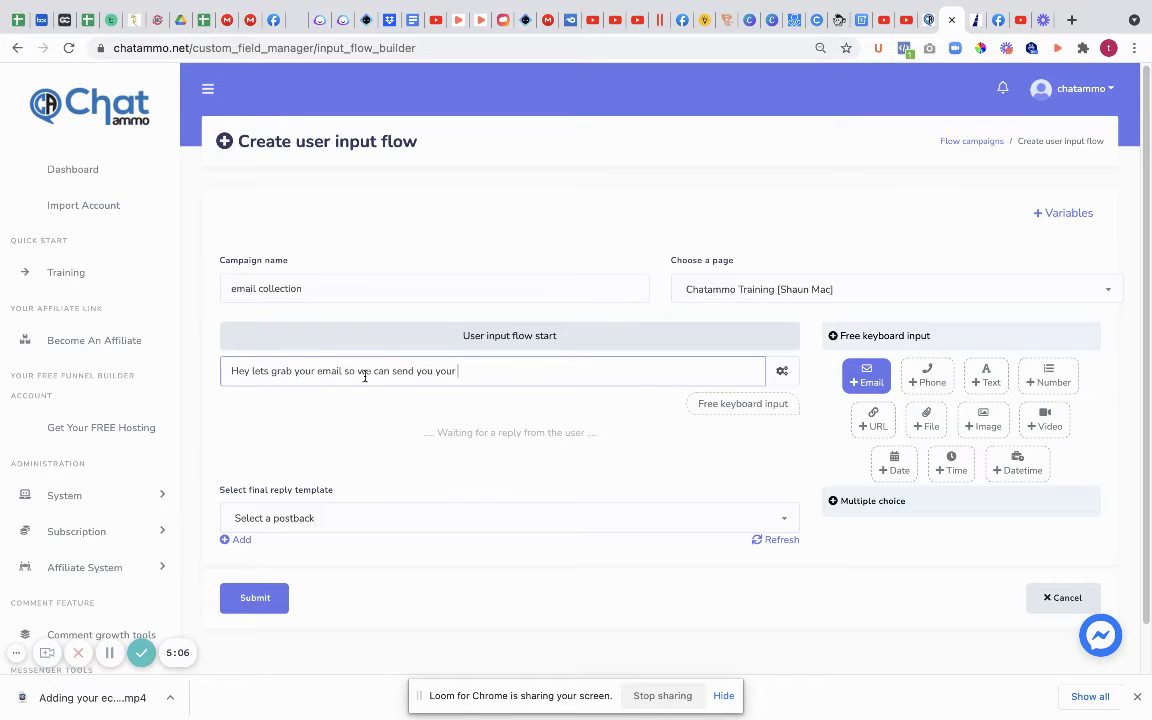
pyautogui.write(' bonuses')
# Step: Attach an email quick-reply to the email question and save answers to the Email custom and system fields
pyautogui.click(782, 371)
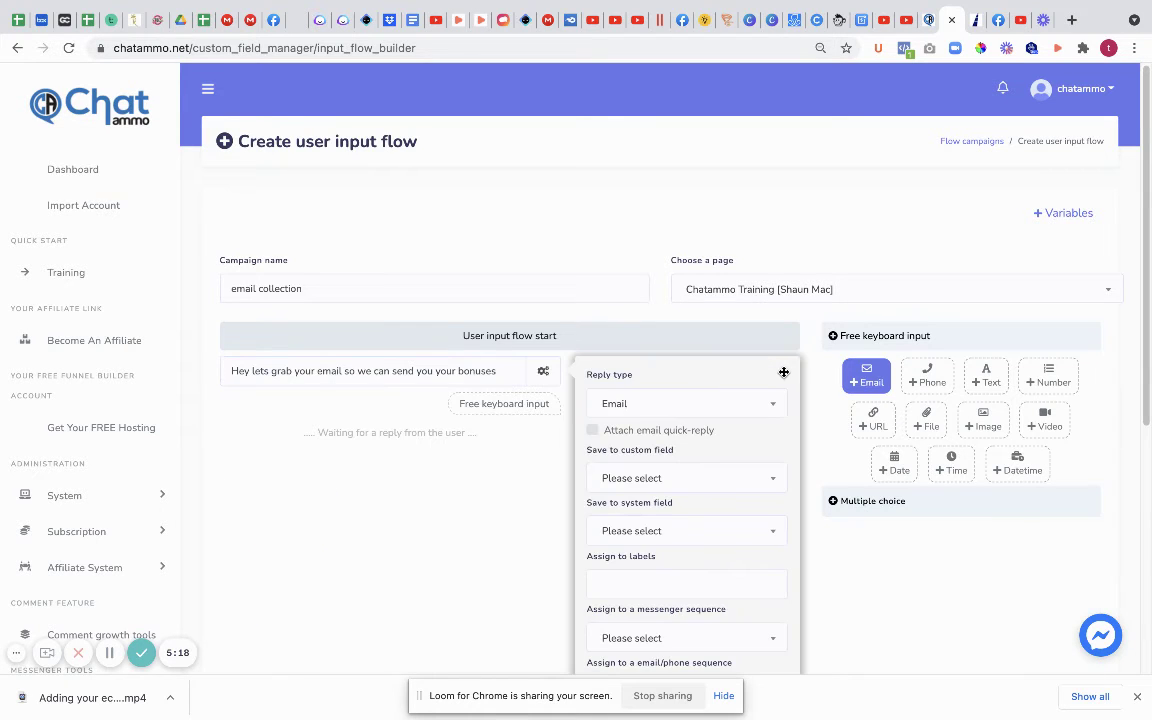
pyautogui.click(593, 431)
pyautogui.click(750, 478)
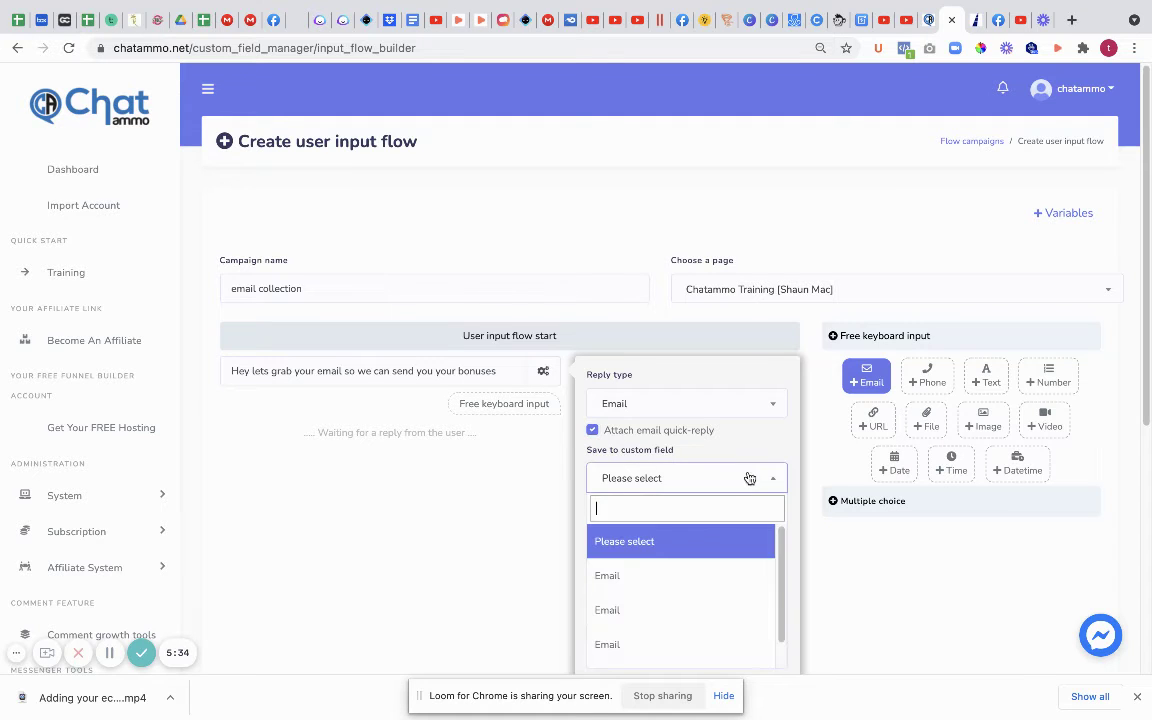
pyautogui.click(620, 577)
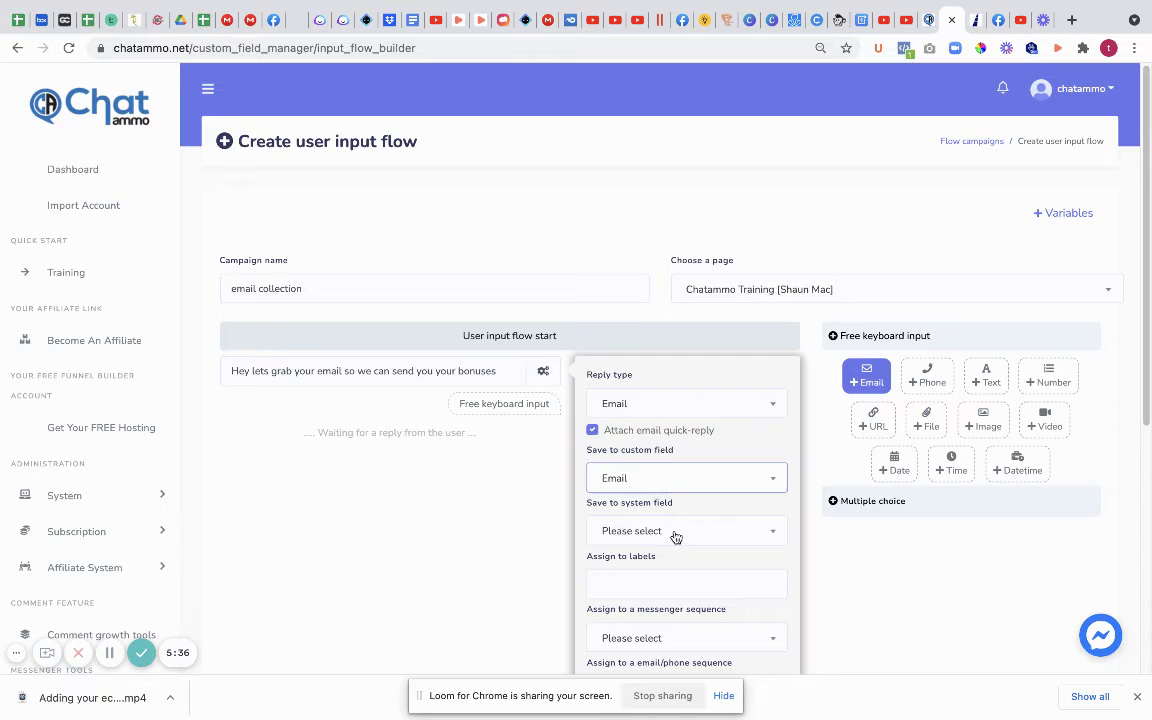
pyautogui.click(675, 537)
pyautogui.click(626, 420)
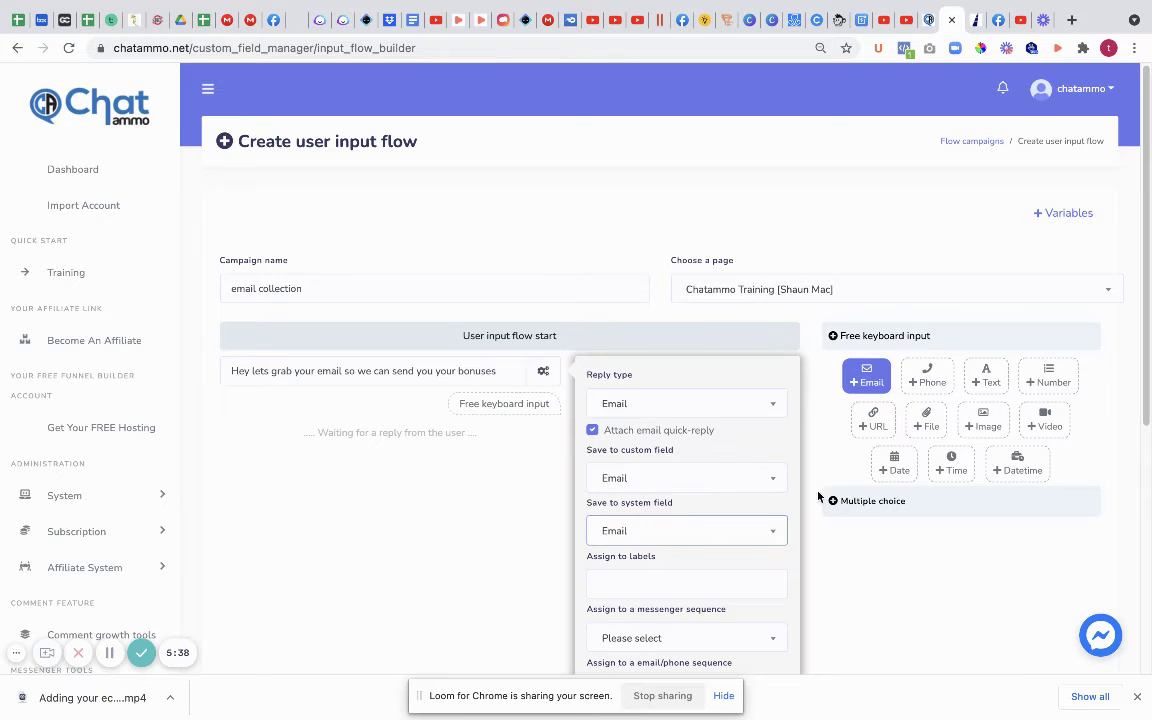
pyautogui.scroll(-1, 675, 575)
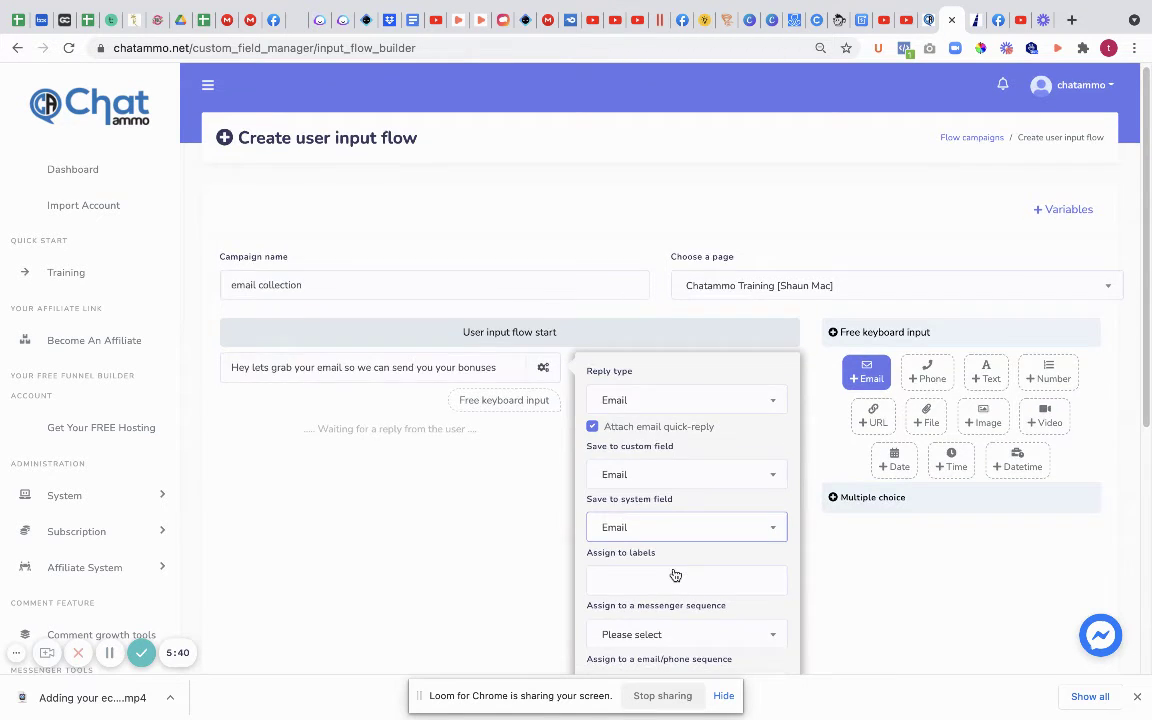
pyautogui.scroll(-4, 675, 575)
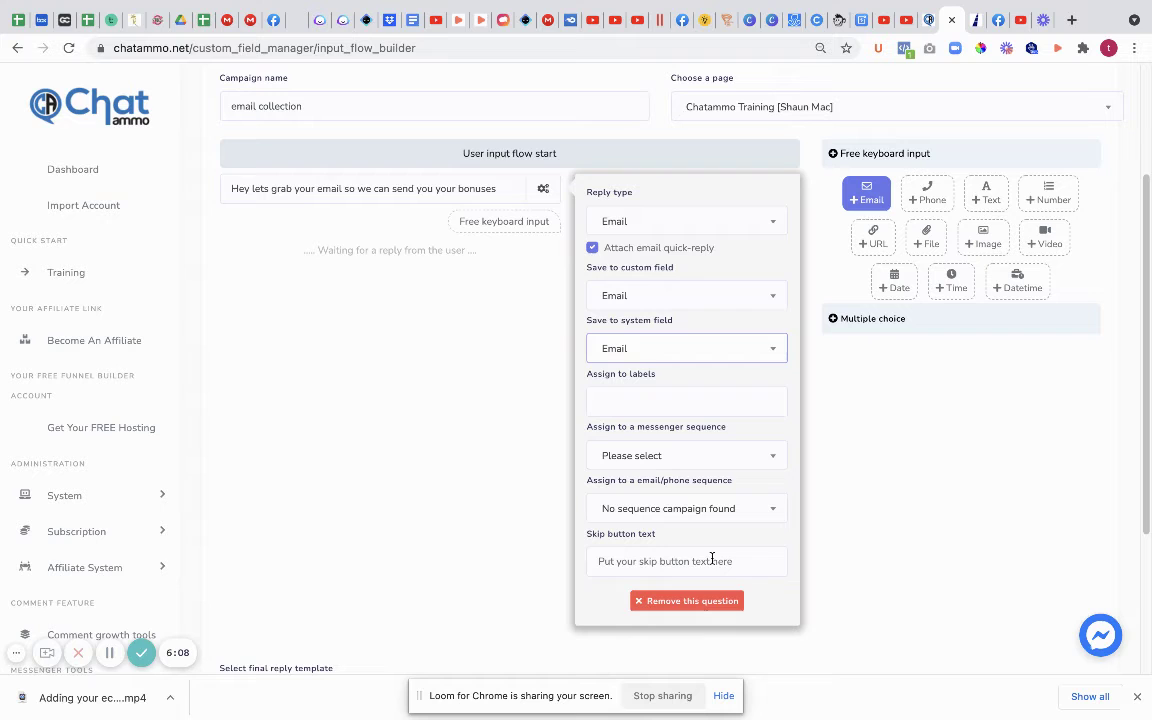
pyautogui.click(543, 189)
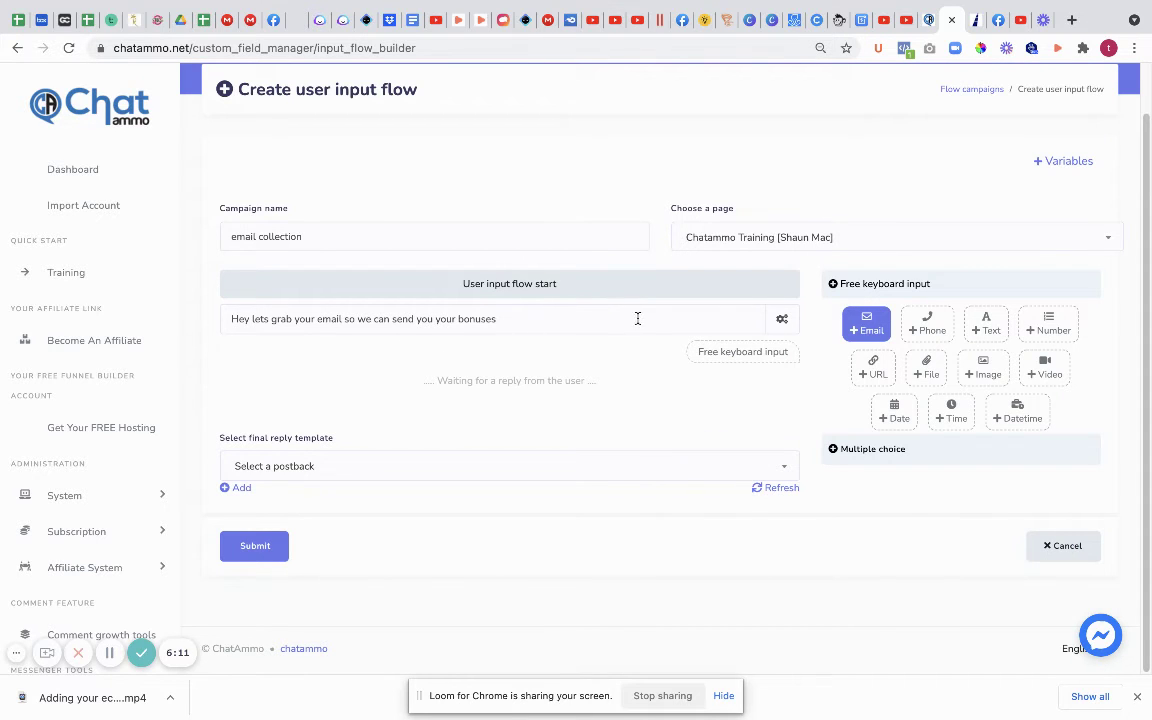
# Step: Add a Phone question asking for the user's best SMS number in exchange for something great
pyautogui.click(927, 325)
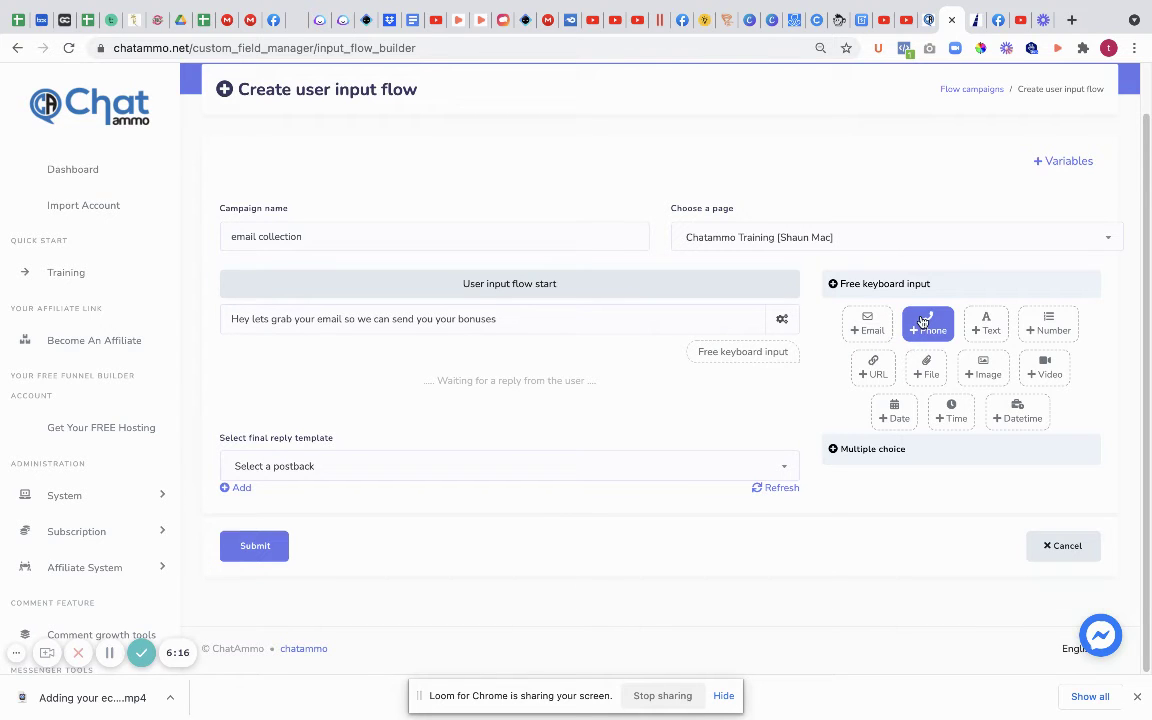
pyautogui.click(382, 444)
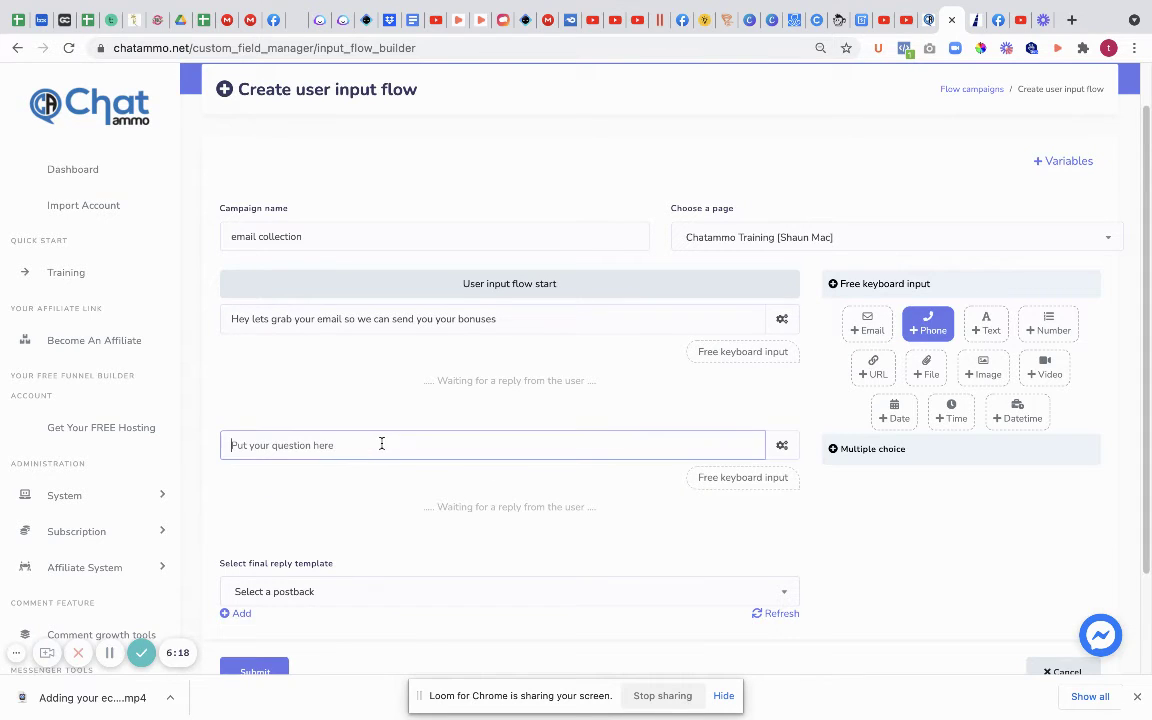
pyautogui.write('Hey how would you like even more stuff for ')
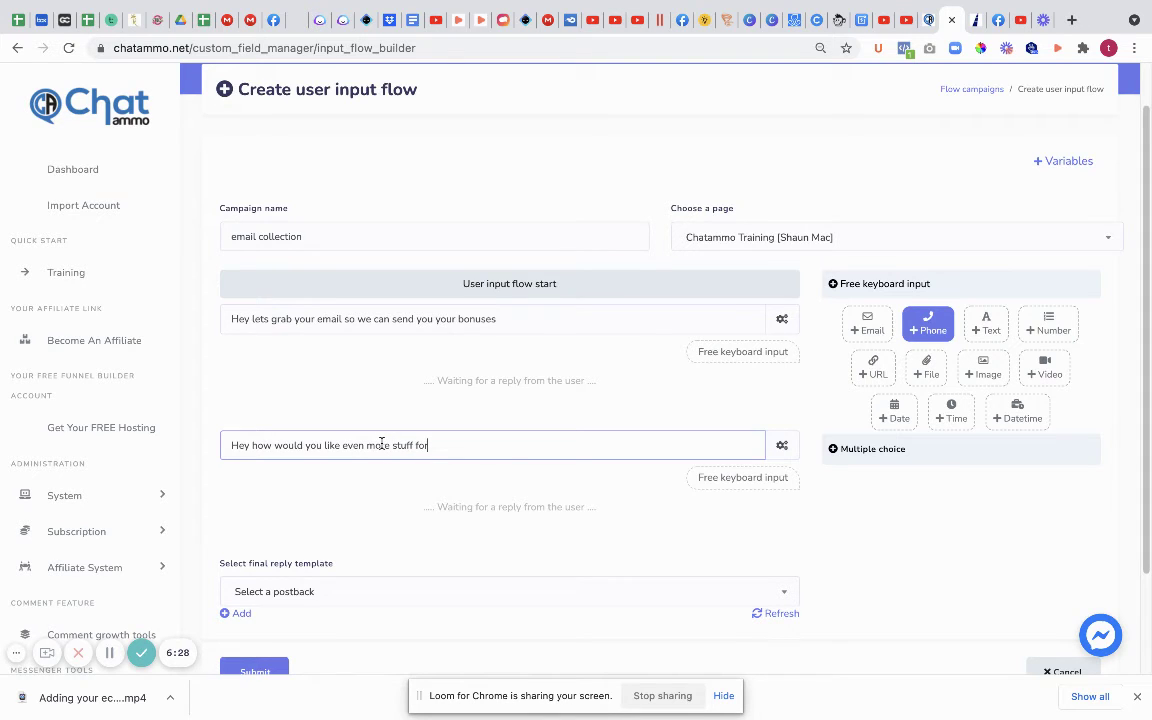
pyautogui.write('free, simply give us your b')
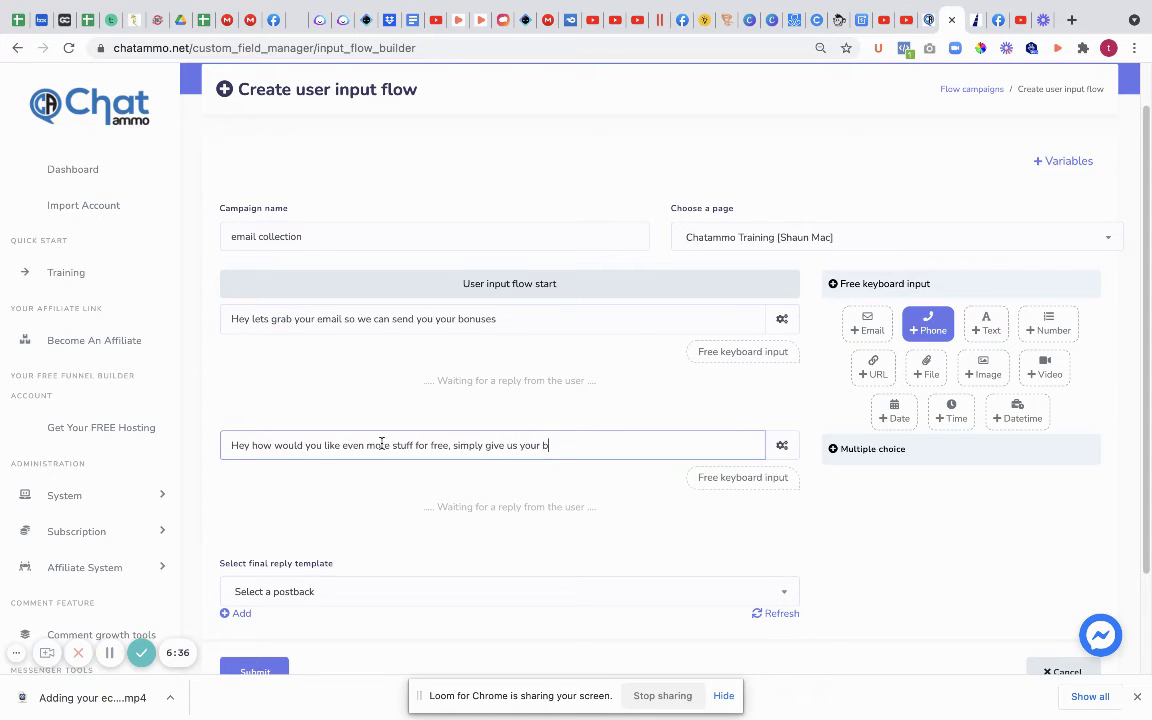
pyautogui.write('est sms number and we will forward on')
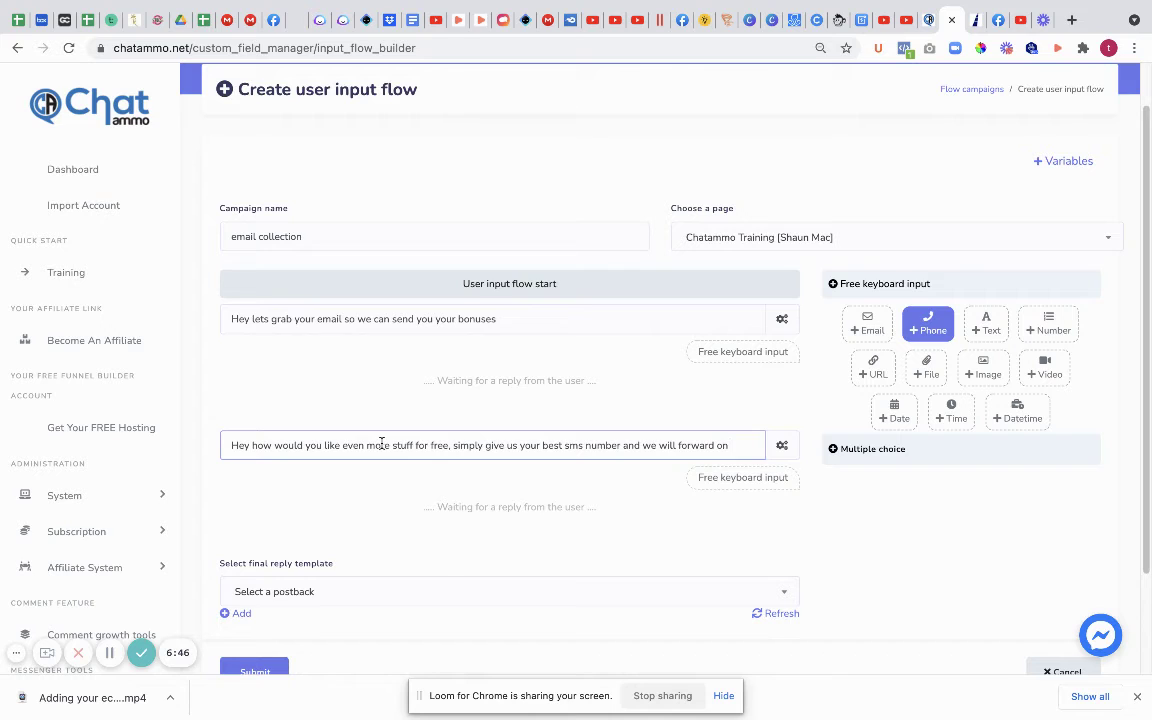
pyautogui.write('ething grea')
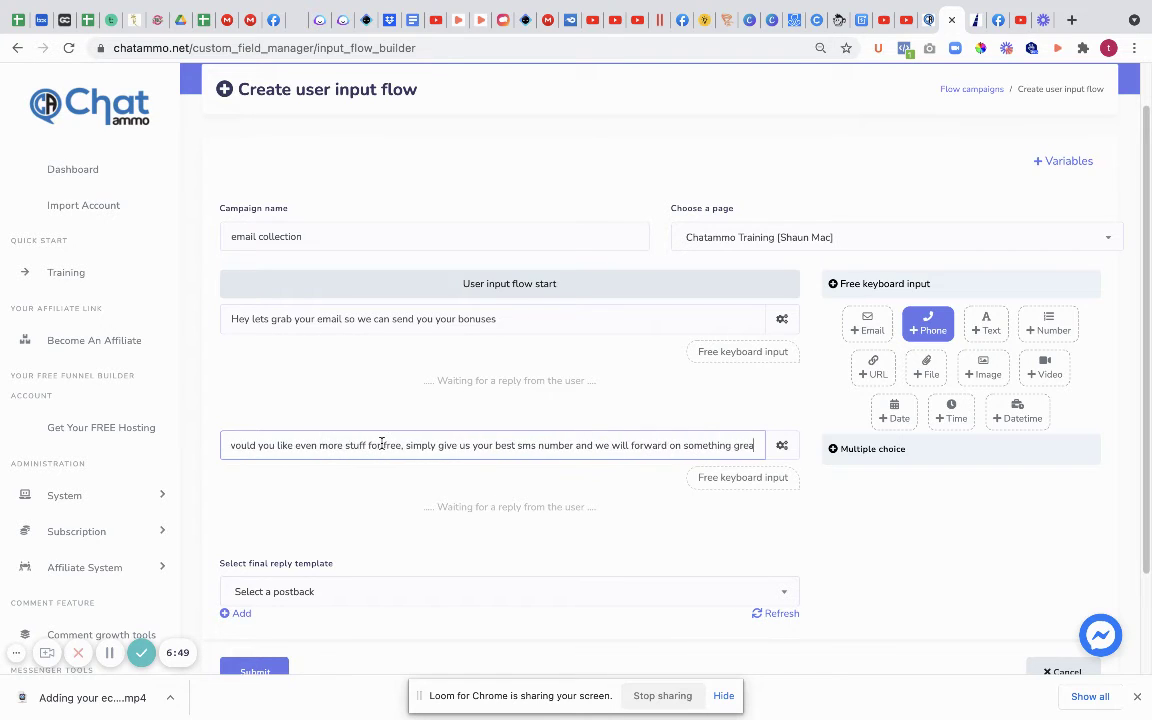
pyautogui.write('t')
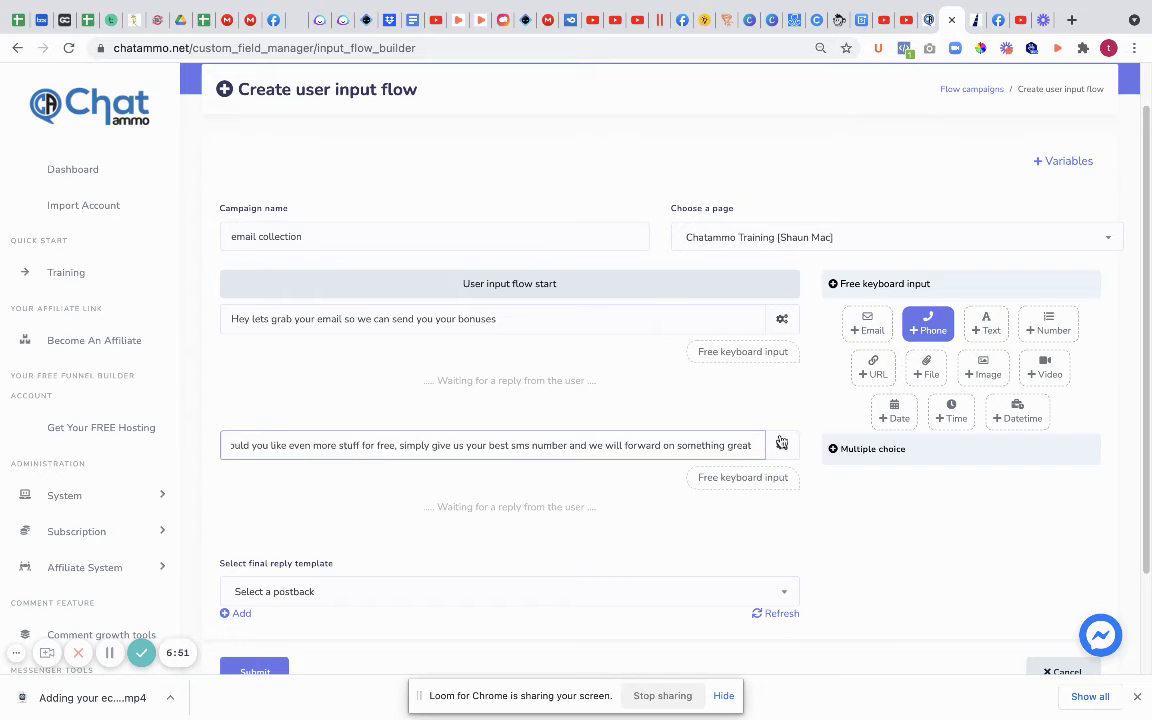
# Step: Save the SMS-number question's answer to the Phone custom field and the Phone system field
pyautogui.click(782, 445)
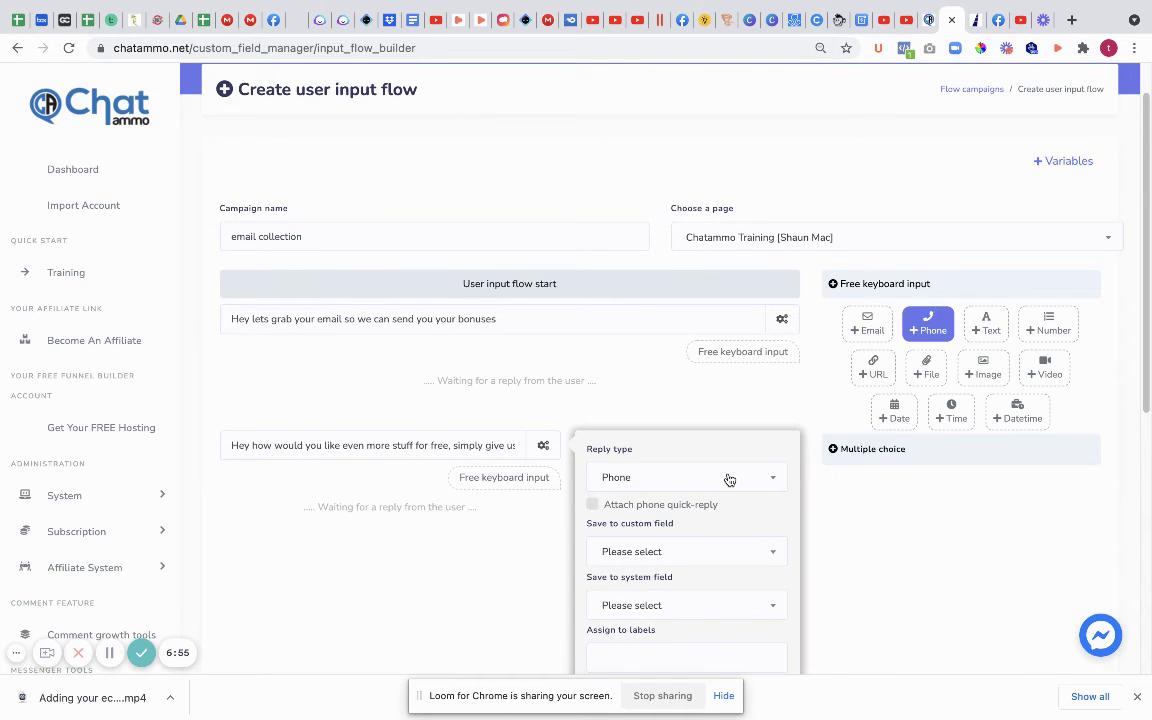
pyautogui.scroll(-3, 712, 473)
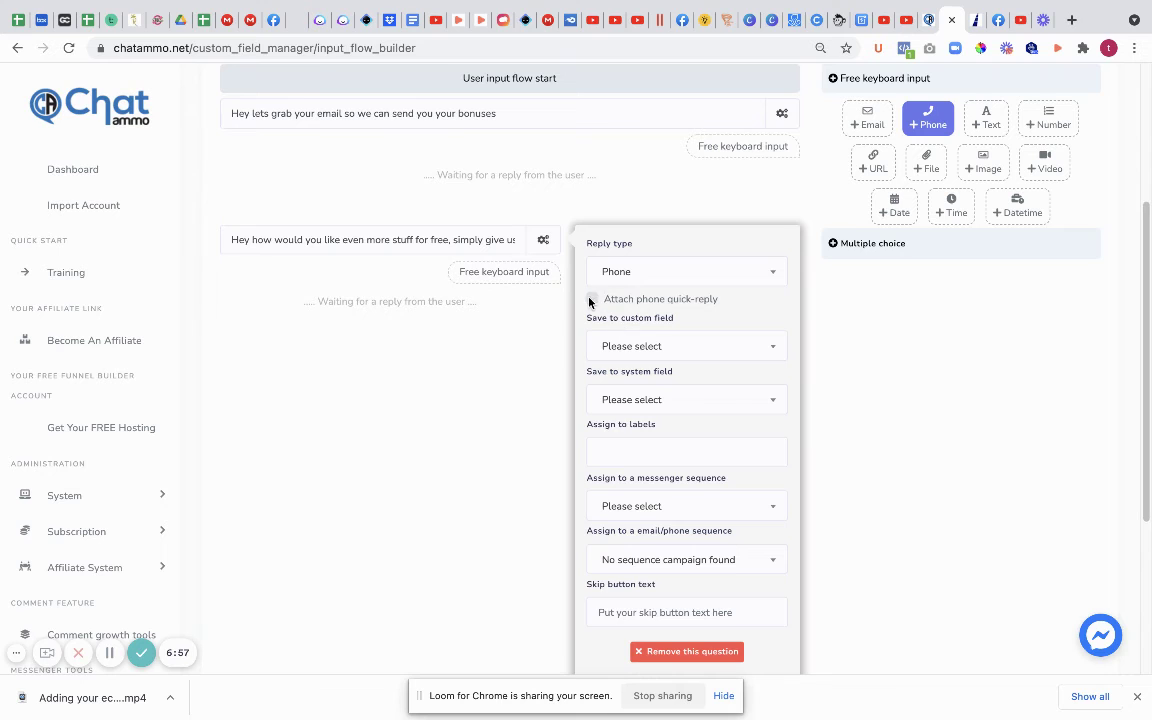
pyautogui.click(710, 350)
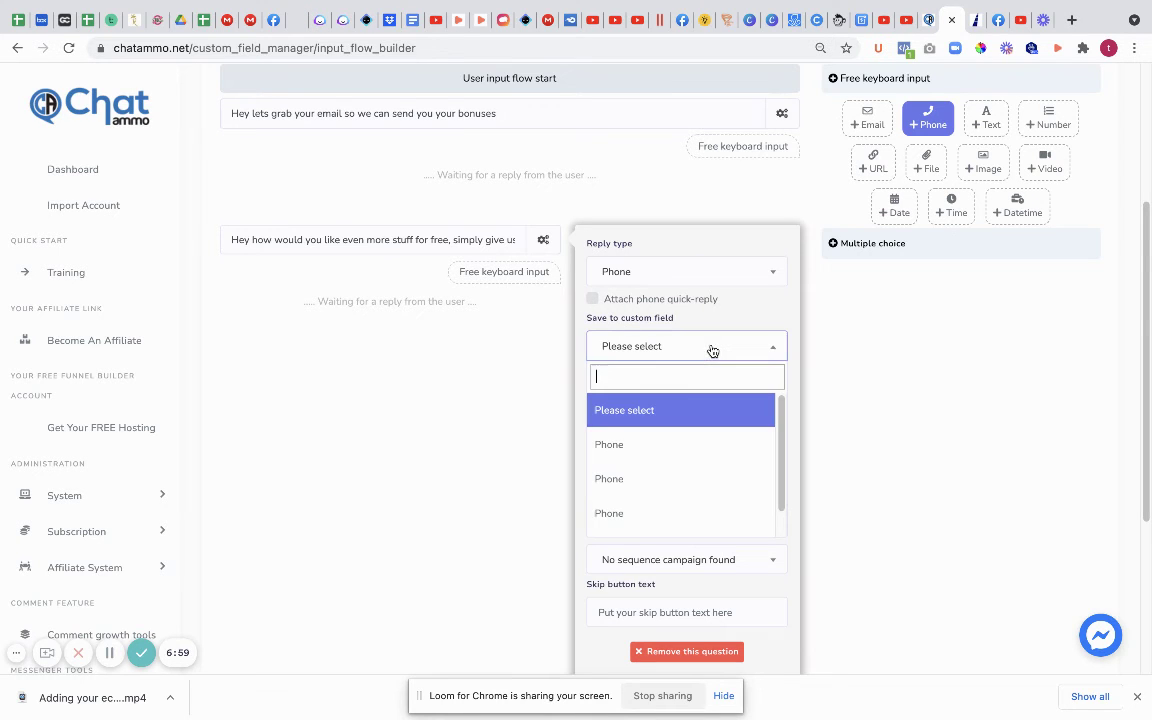
pyautogui.click(645, 445)
pyautogui.click(727, 403)
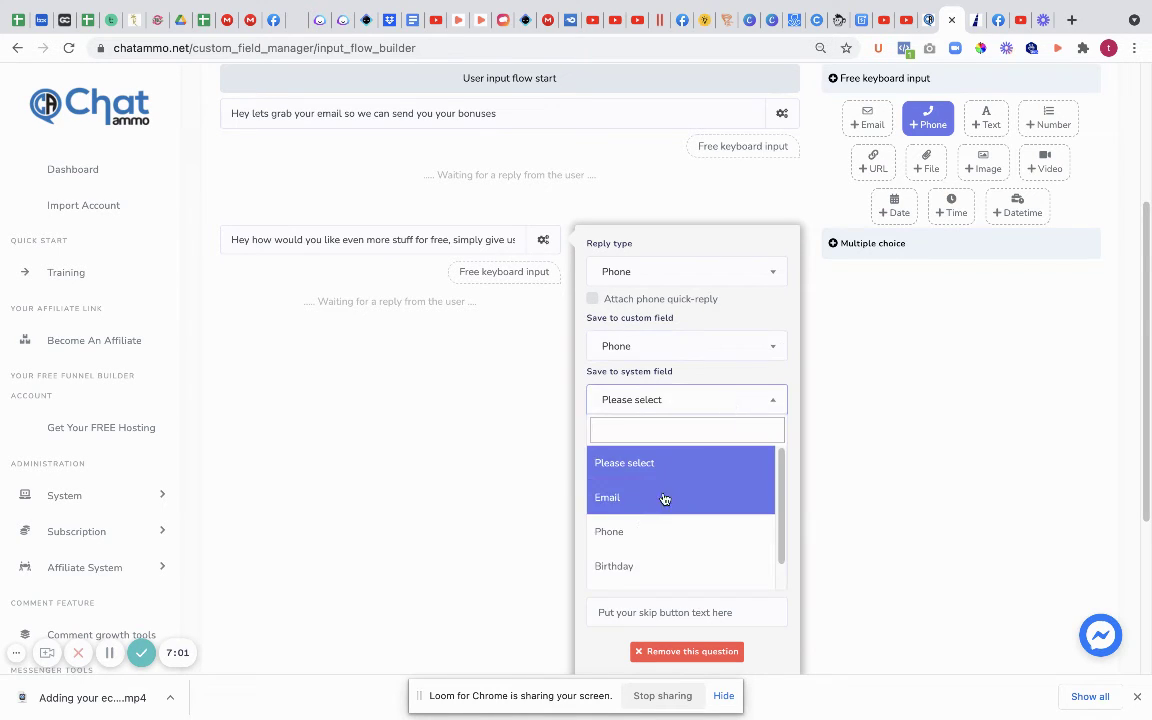
pyautogui.click(636, 537)
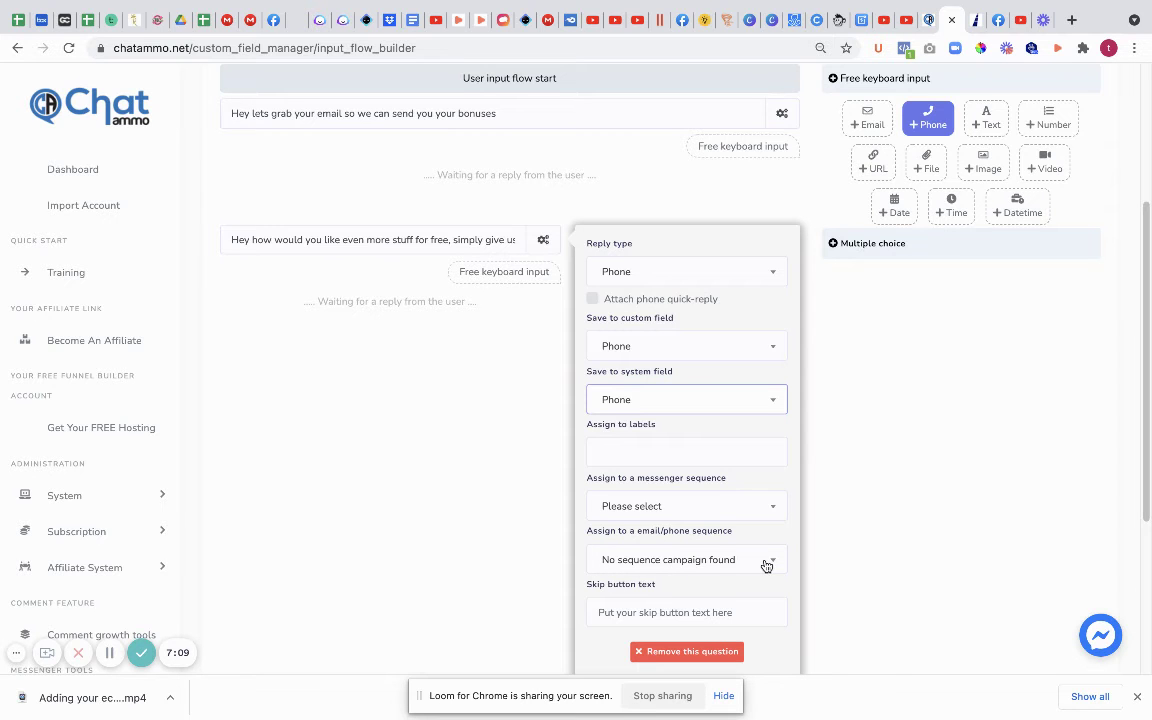
pyautogui.scroll(-1, 766, 563)
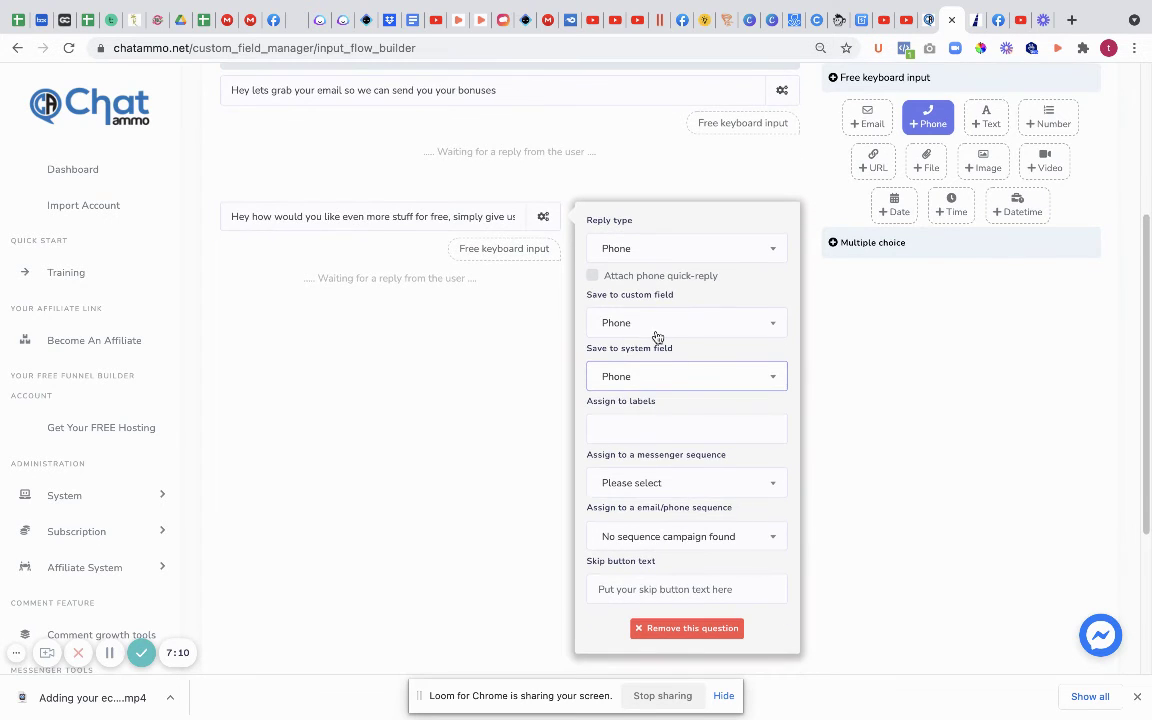
pyautogui.click(544, 218)
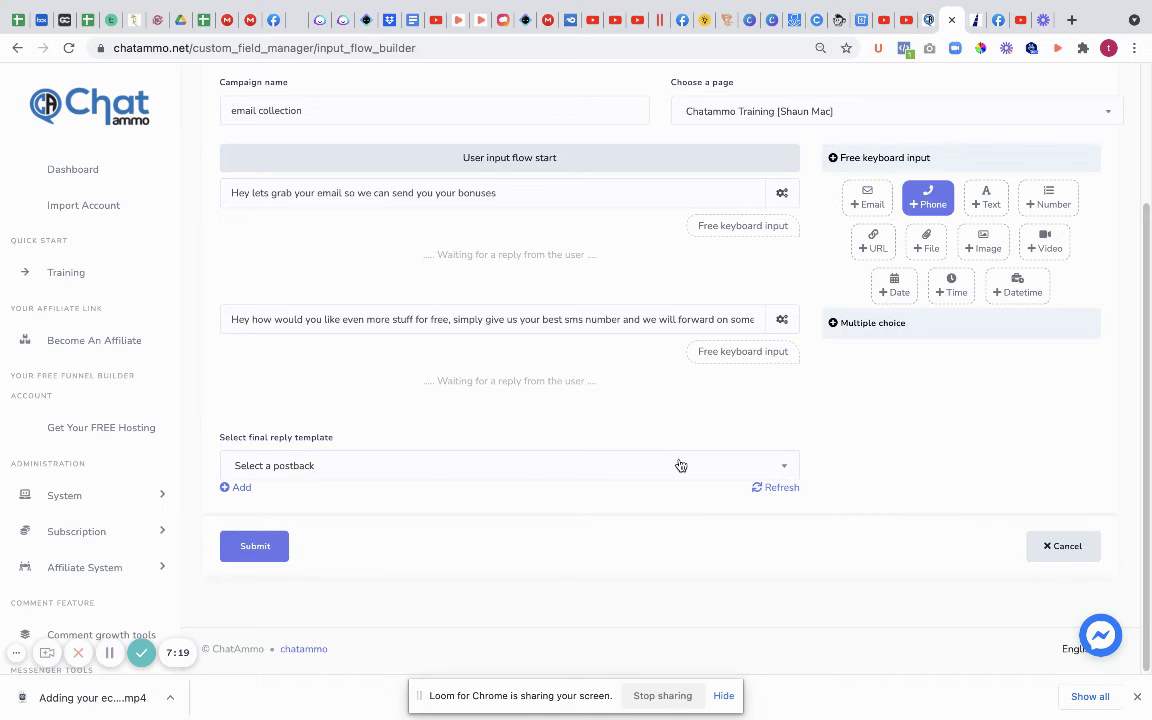
# Step: End the flow with the 'get email' postback and submit the email collection campaign
pyautogui.click(782, 468)
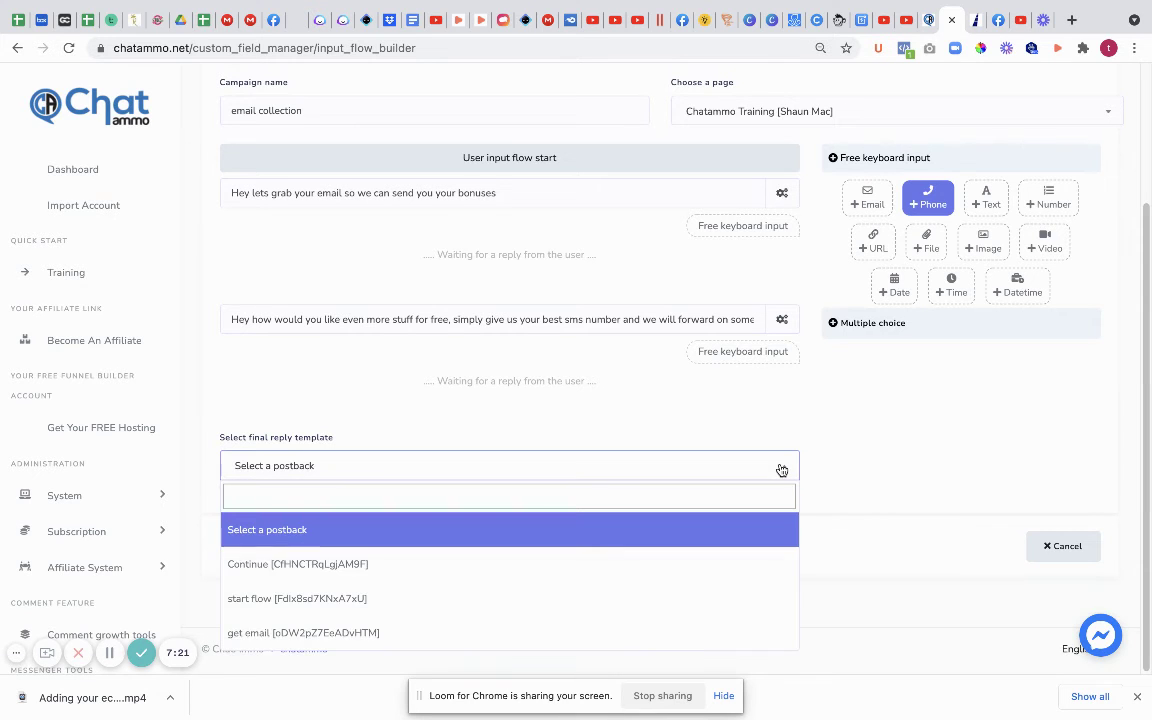
pyautogui.click(338, 632)
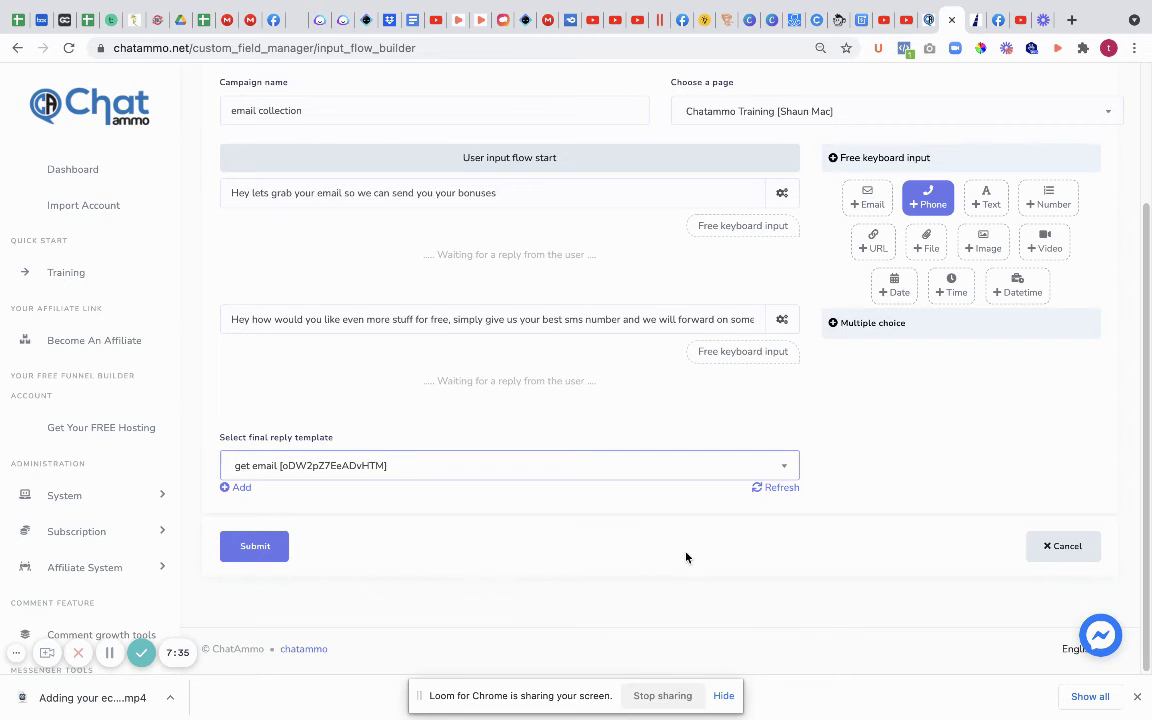
pyautogui.click(255, 550)
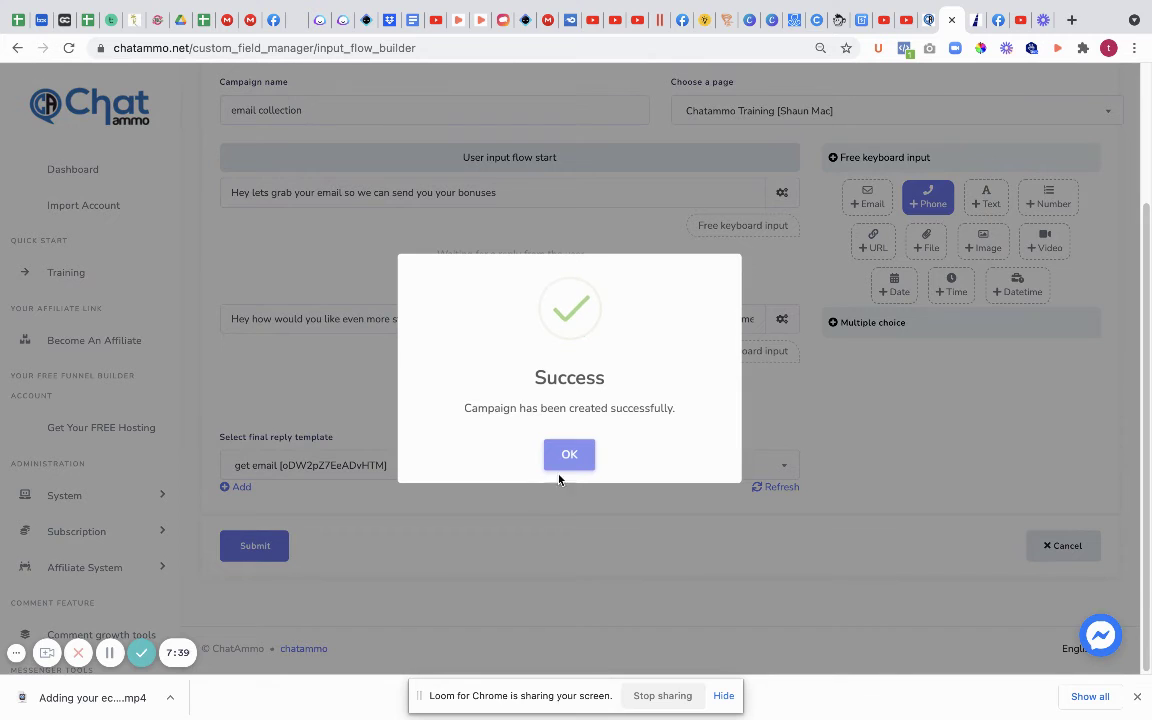
pyautogui.click(571, 455)
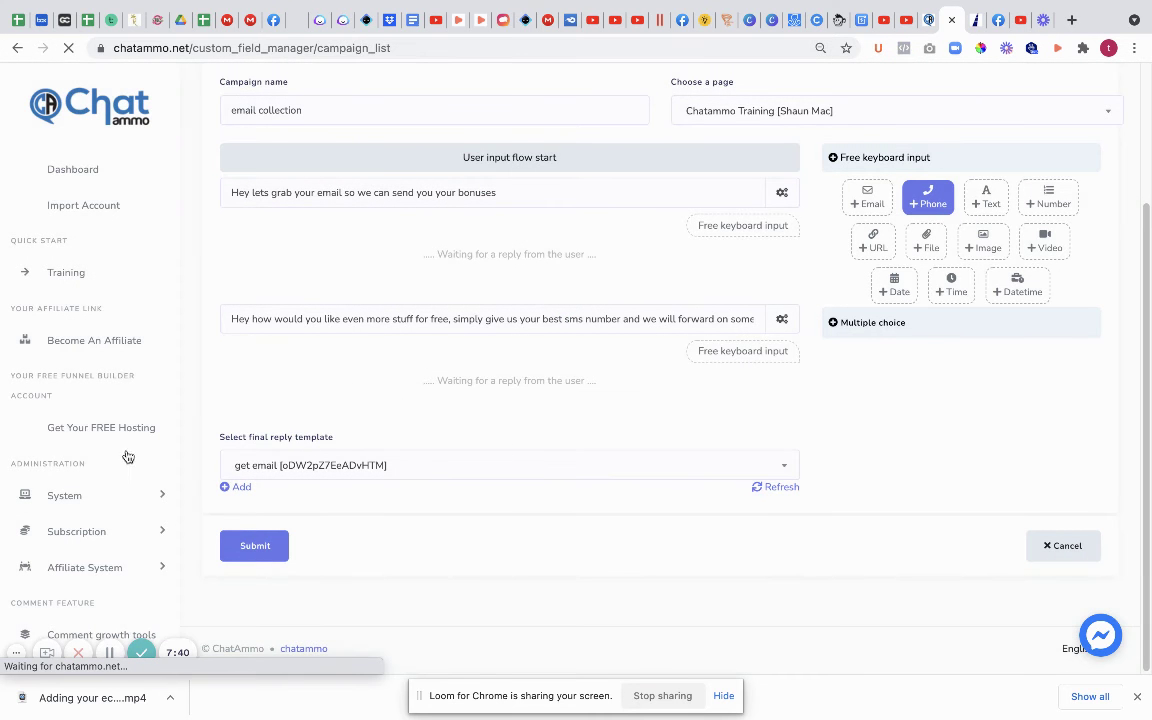
# Step: In the start flow, delete the placeholder Text node after the Continue postback
pyautogui.scroll(-1, 123, 455)
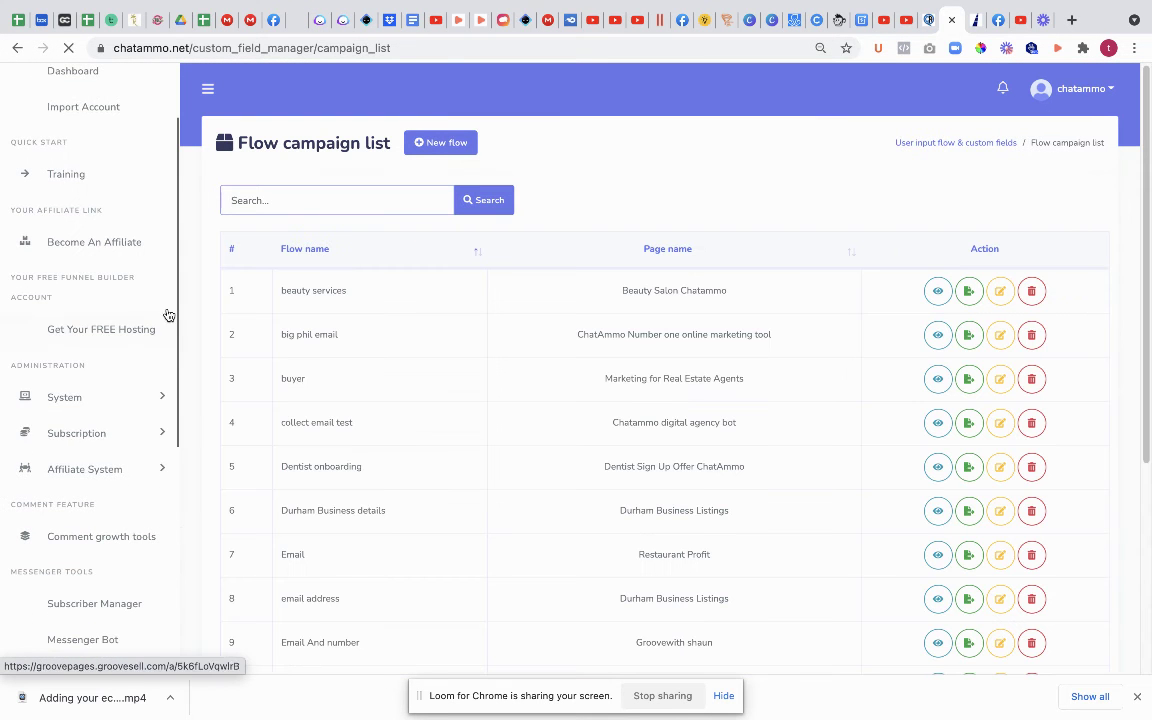
pyautogui.scroll(-2, 77, 430)
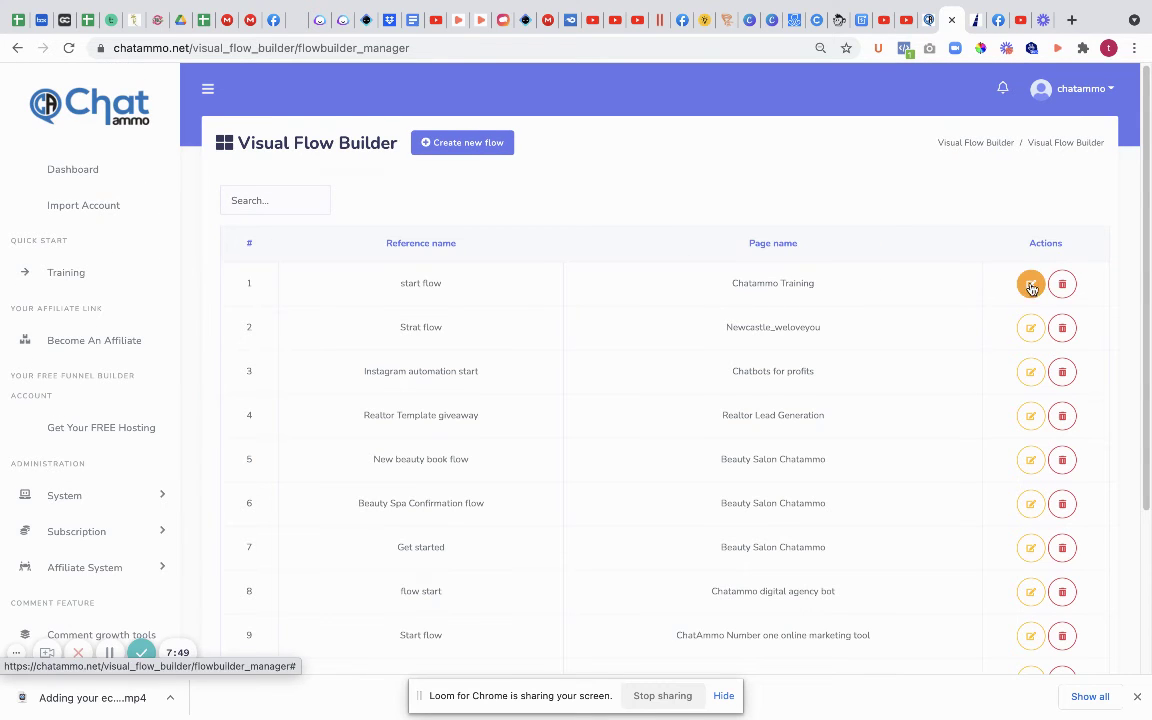
pyautogui.click(1030, 284)
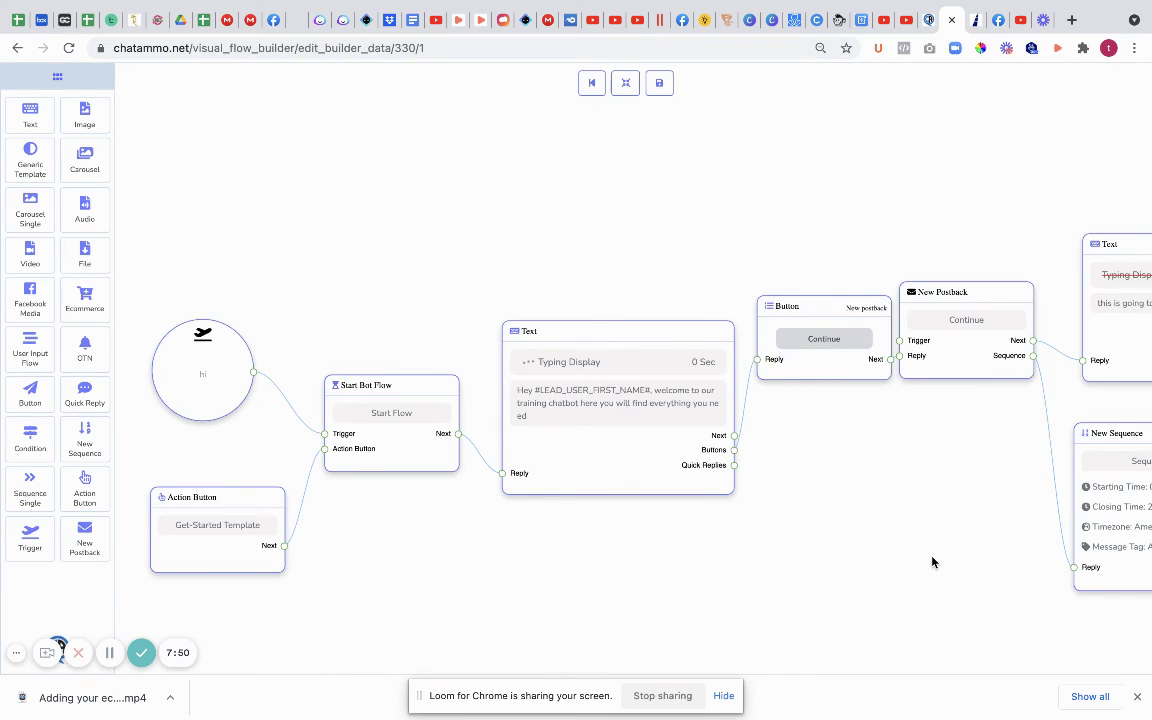
pyautogui.moveTo(931, 561); pyautogui.dragTo(257, 543)
pyautogui.moveTo(836, 533); pyautogui.dragTo(641, 529)
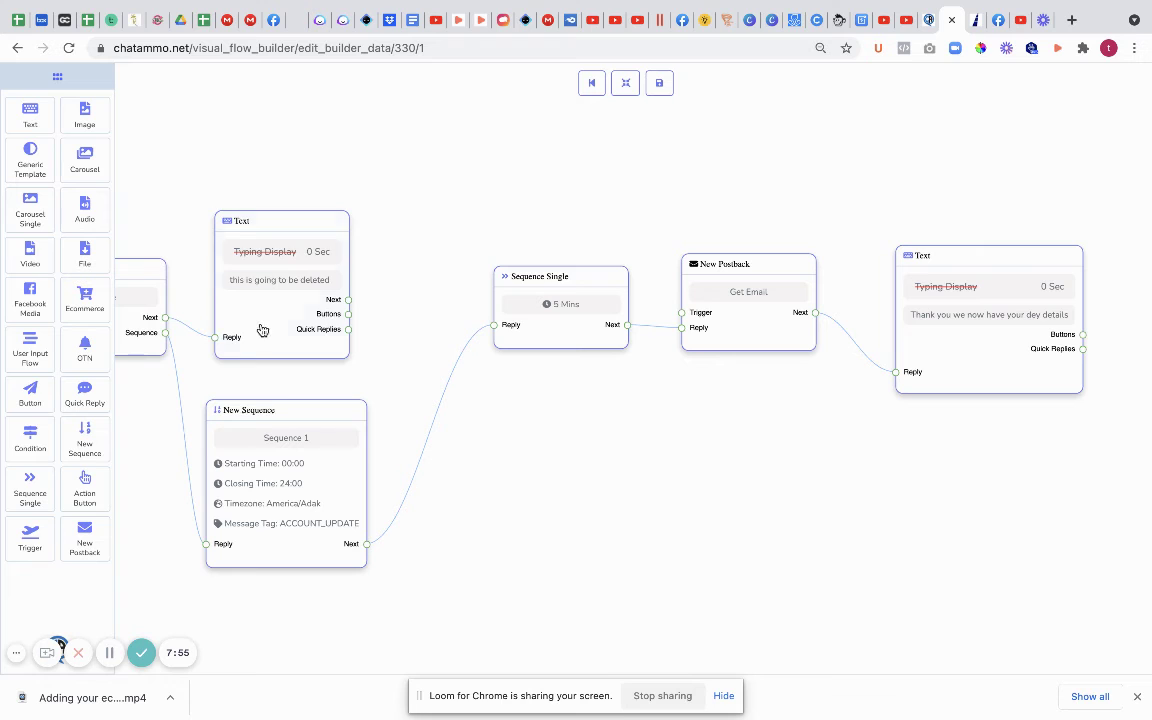
pyautogui.moveTo(262, 328); pyautogui.dragTo(271, 282)
pyautogui.rightClick(271, 282)
pyautogui.click(296, 289)
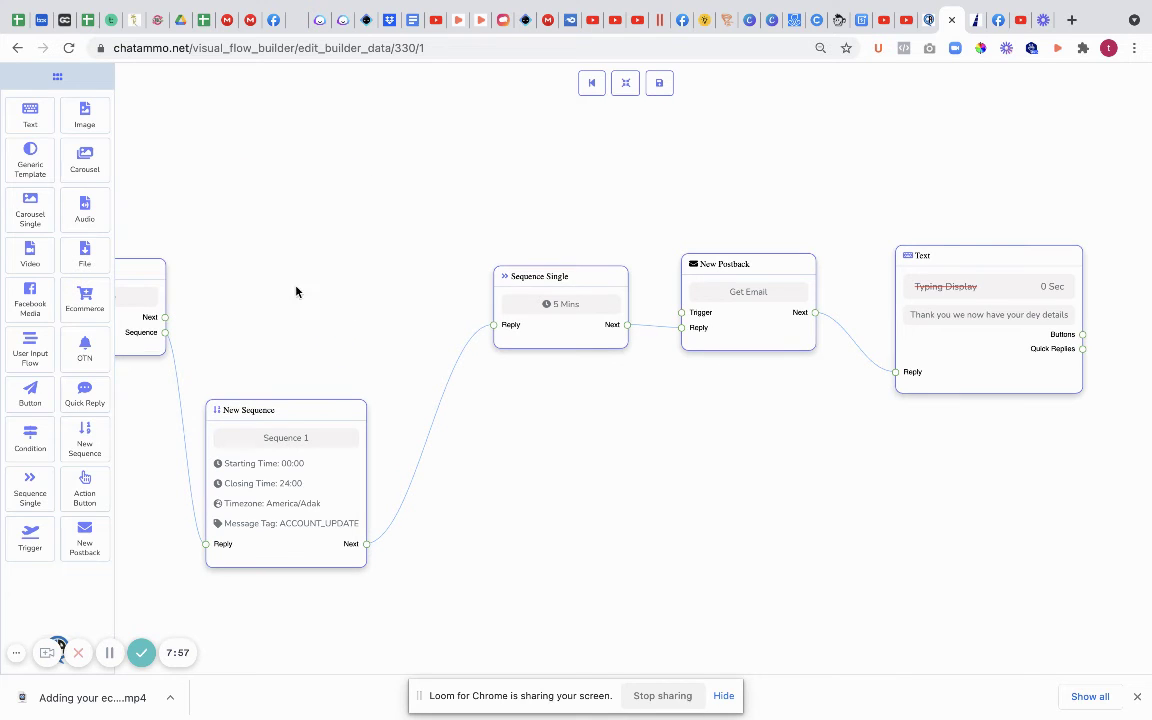
# Step: Link a new User Input Flow node to Continue's Next, running the 'email collection' campaign
pyautogui.moveTo(30, 352); pyautogui.dragTo(254, 268)
pyautogui.moveTo(165, 317); pyautogui.dragTo(255, 304)
pyautogui.doubleClick(303, 308)
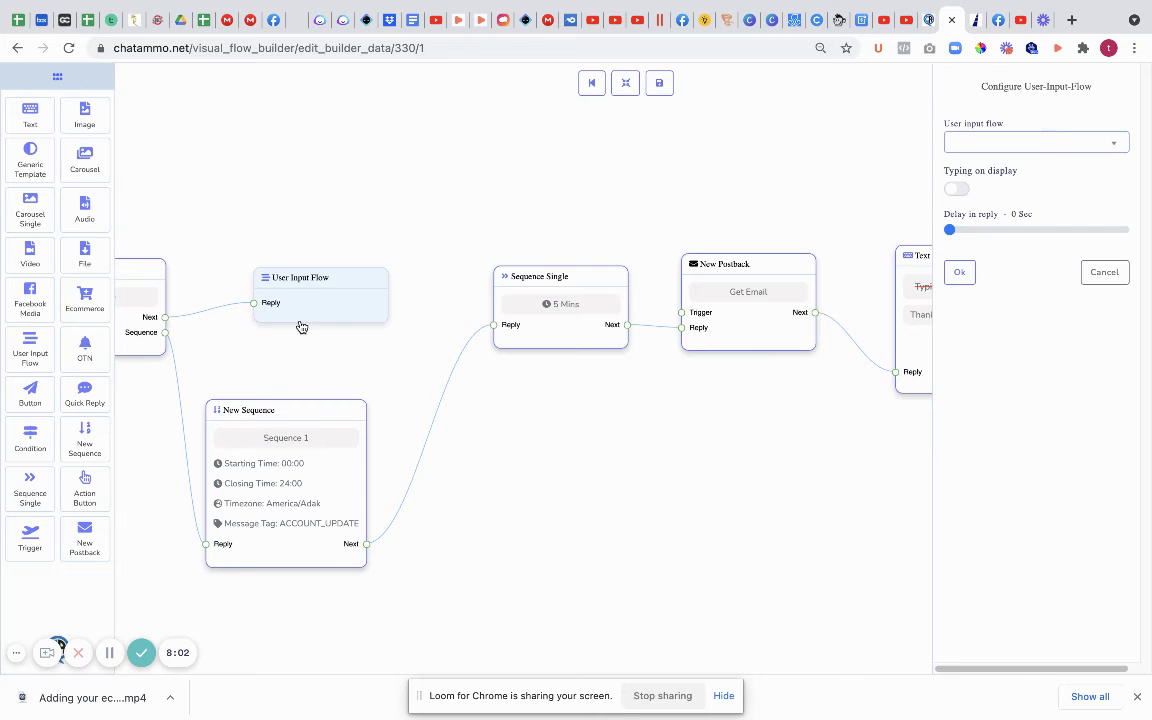
pyautogui.click(1022, 146)
pyautogui.click(1010, 235)
pyautogui.click(960, 272)
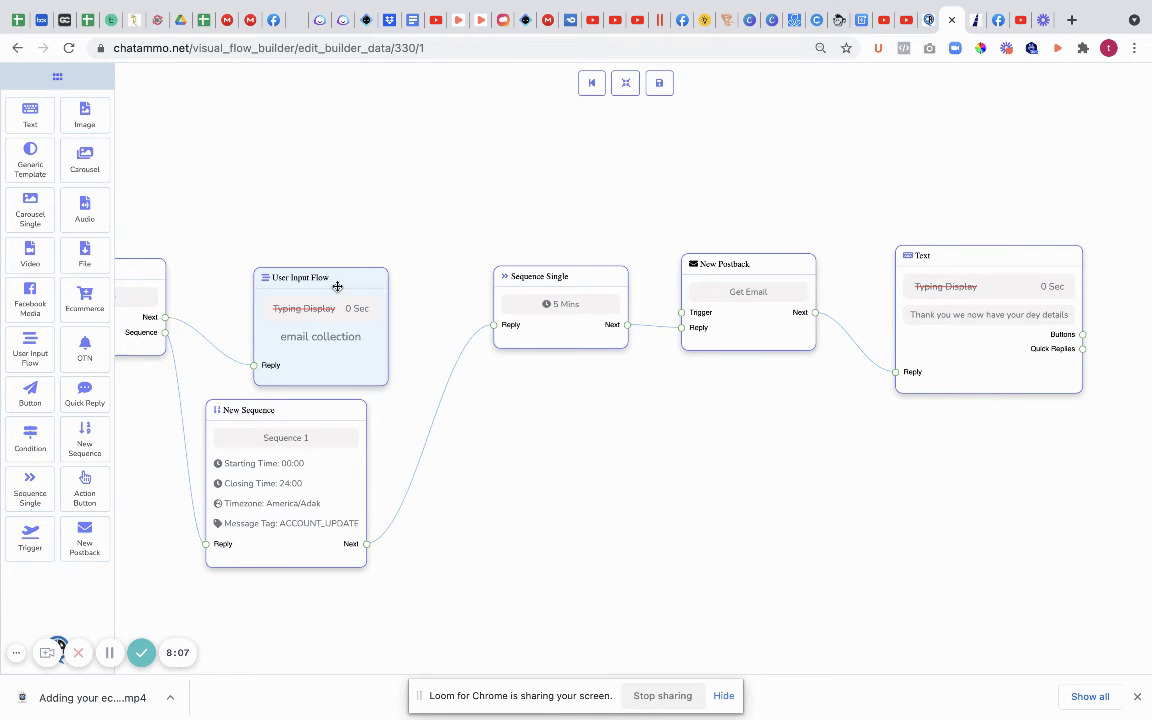
# Step: Rearrange the User Input Flow and Continue nodes so the whole flow is visible
pyautogui.moveTo(333, 276); pyautogui.dragTo(302, 228)
pyautogui.moveTo(200, 326); pyautogui.dragTo(409, 365)
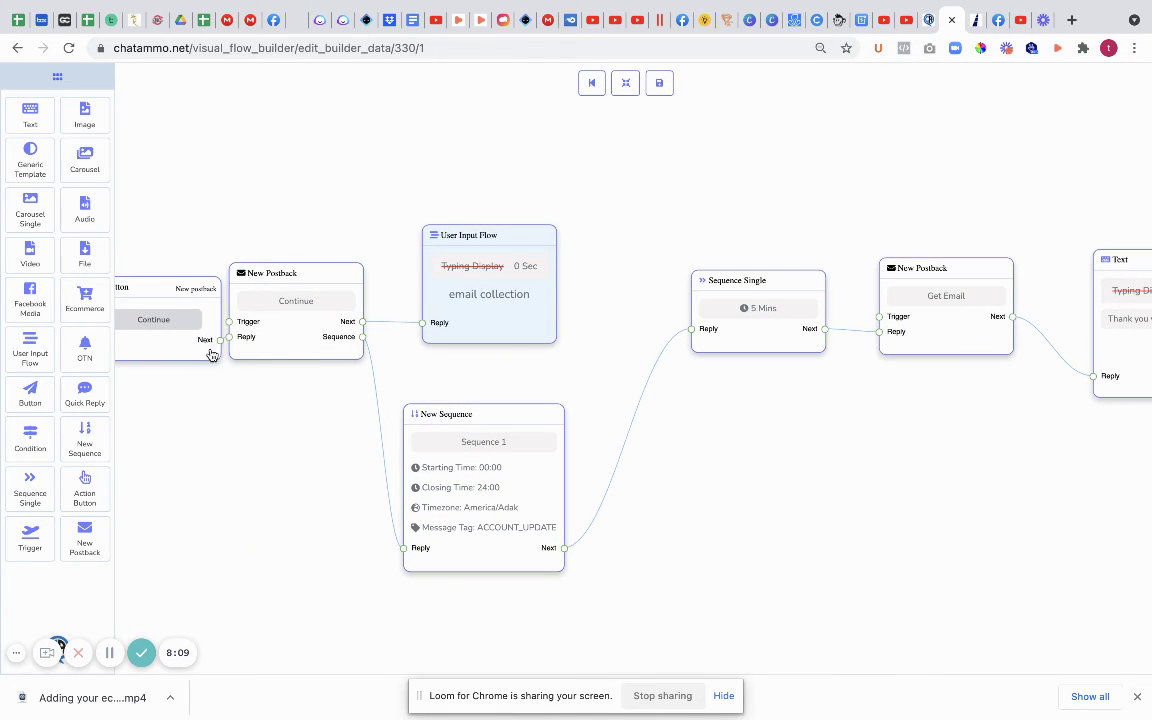
pyautogui.moveTo(289, 348); pyautogui.dragTo(334, 350)
pyautogui.moveTo(191, 367); pyautogui.dragTo(374, 384)
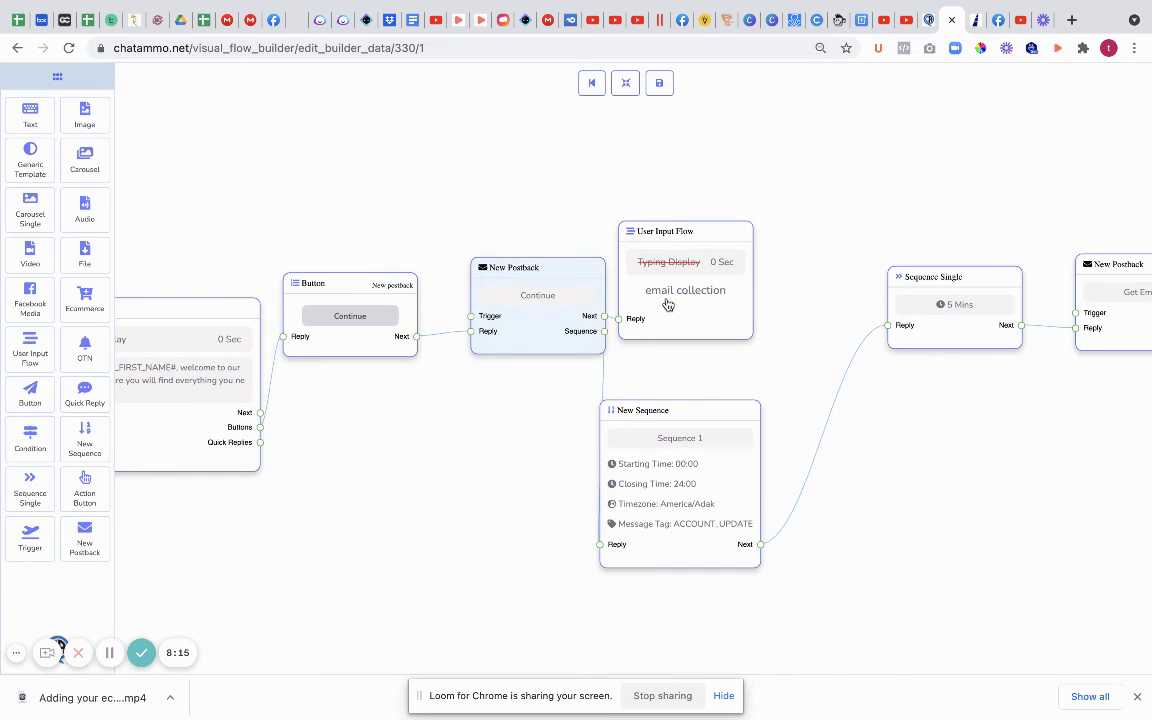
pyautogui.moveTo(878, 493); pyautogui.dragTo(540, 352)
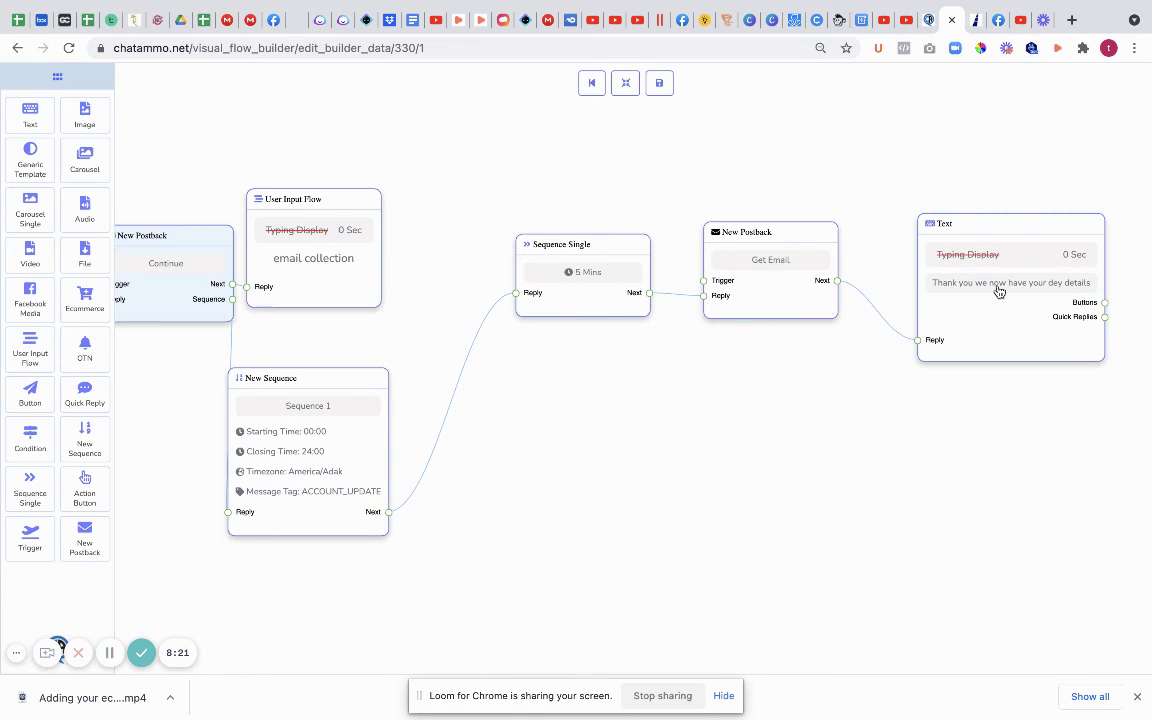
# Step: Save the flow and open a test chat with the Chatammo Training Facebook page
pyautogui.click(659, 89)
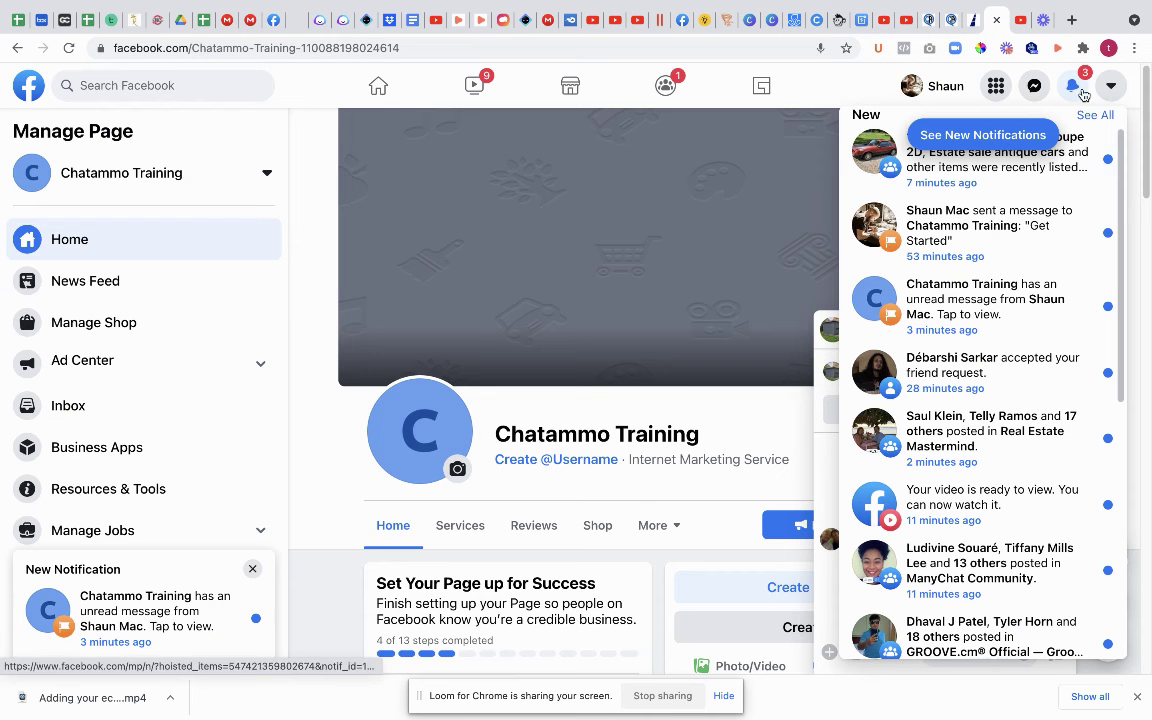
pyautogui.click(730, 252)
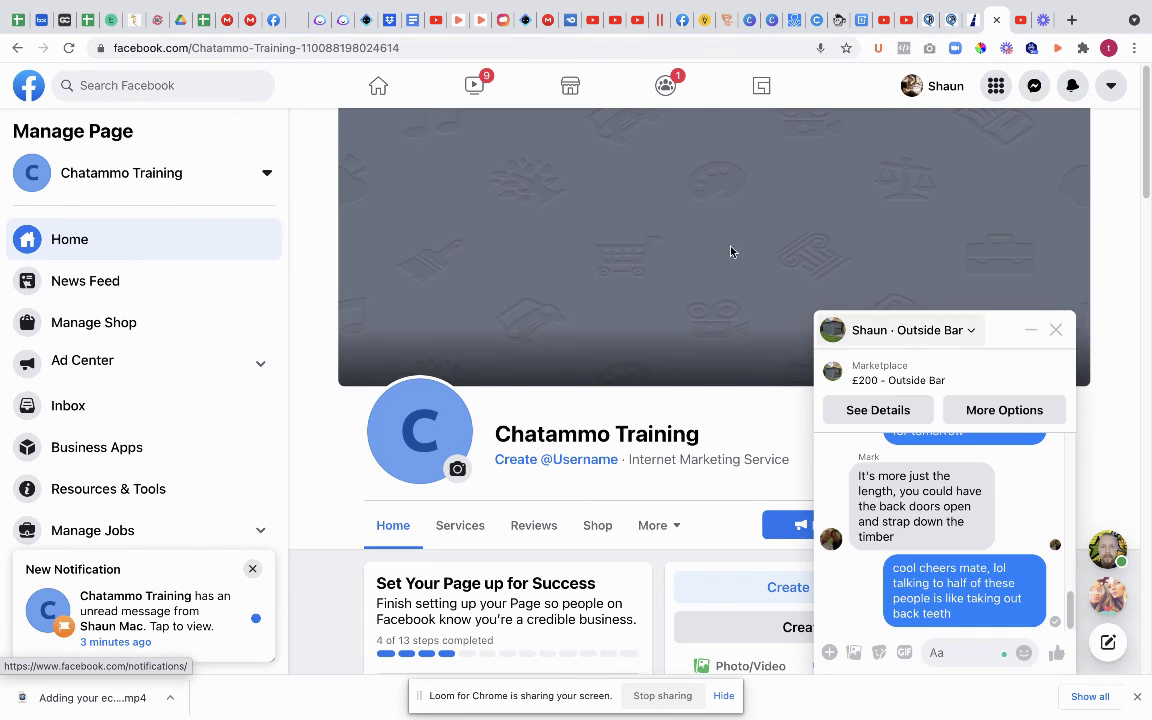
pyautogui.click(1055, 330)
pyautogui.click(896, 463)
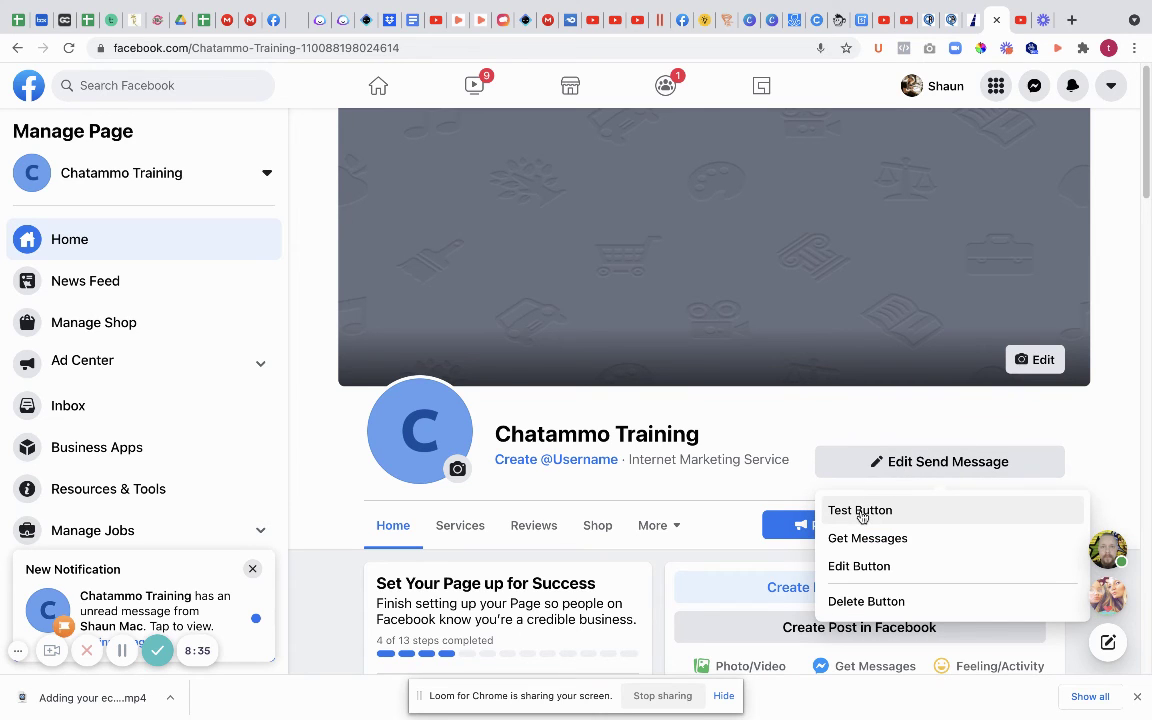
pyautogui.click(862, 512)
# Step: Delete the old test conversation and start a fresh test chat with the page
pyautogui.click(972, 331)
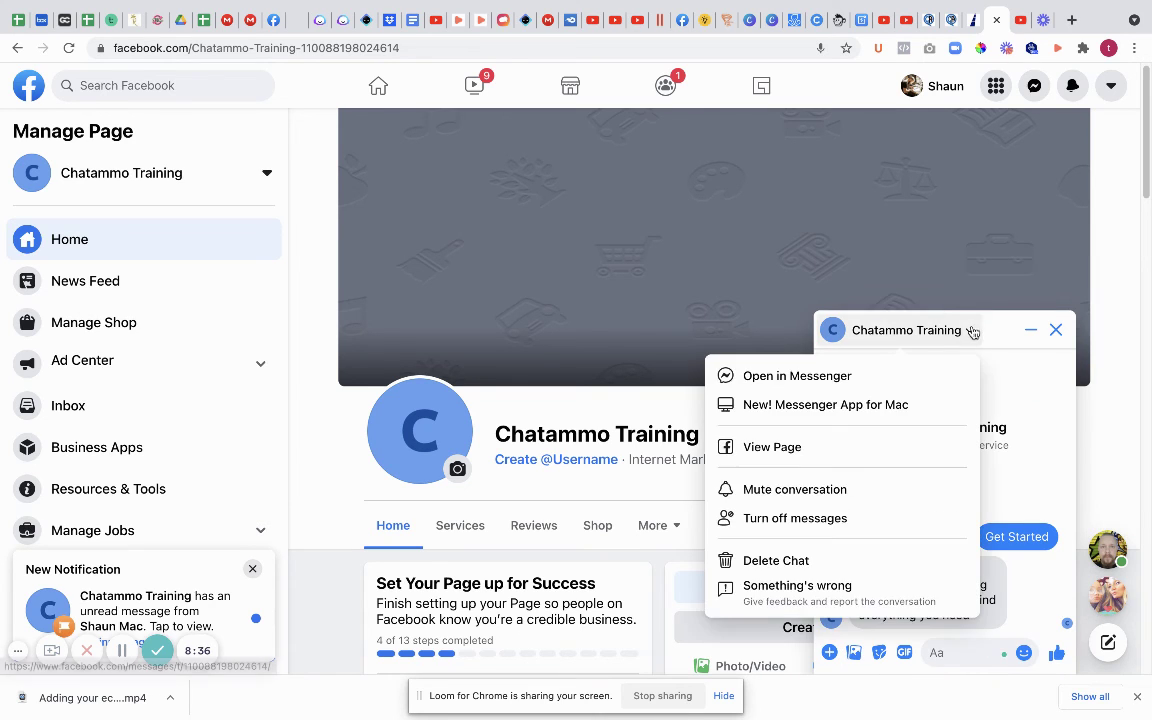
pyautogui.click(784, 561)
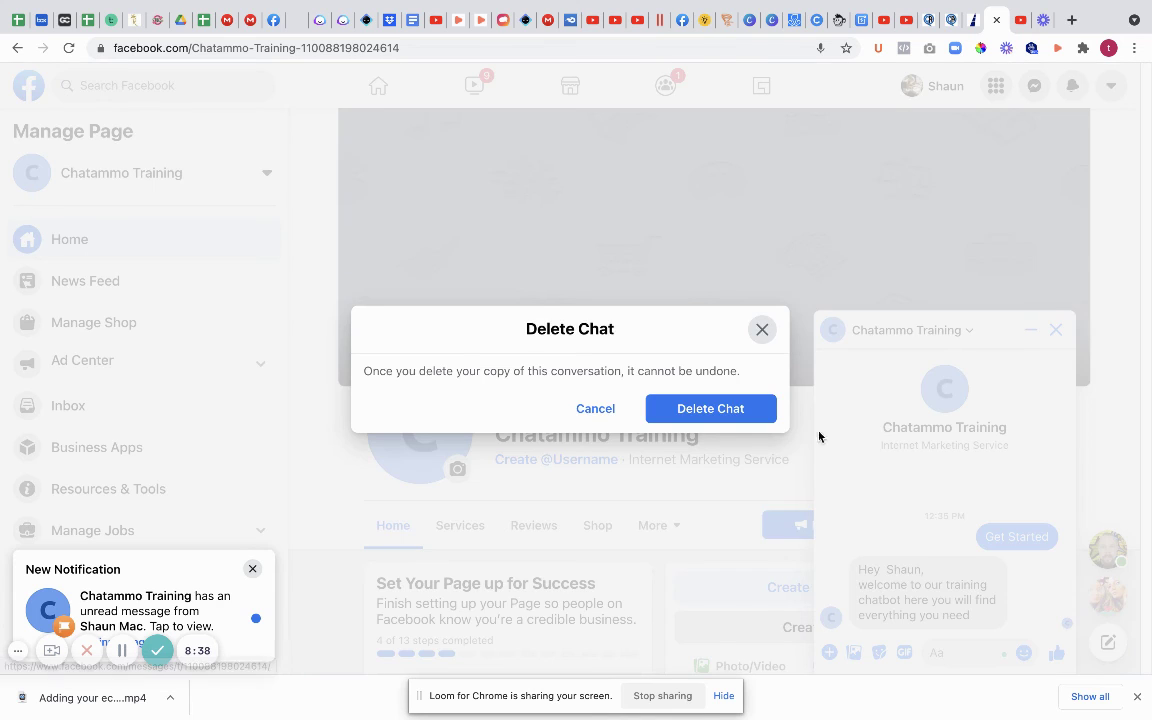
pyautogui.click(709, 421)
pyautogui.click(910, 463)
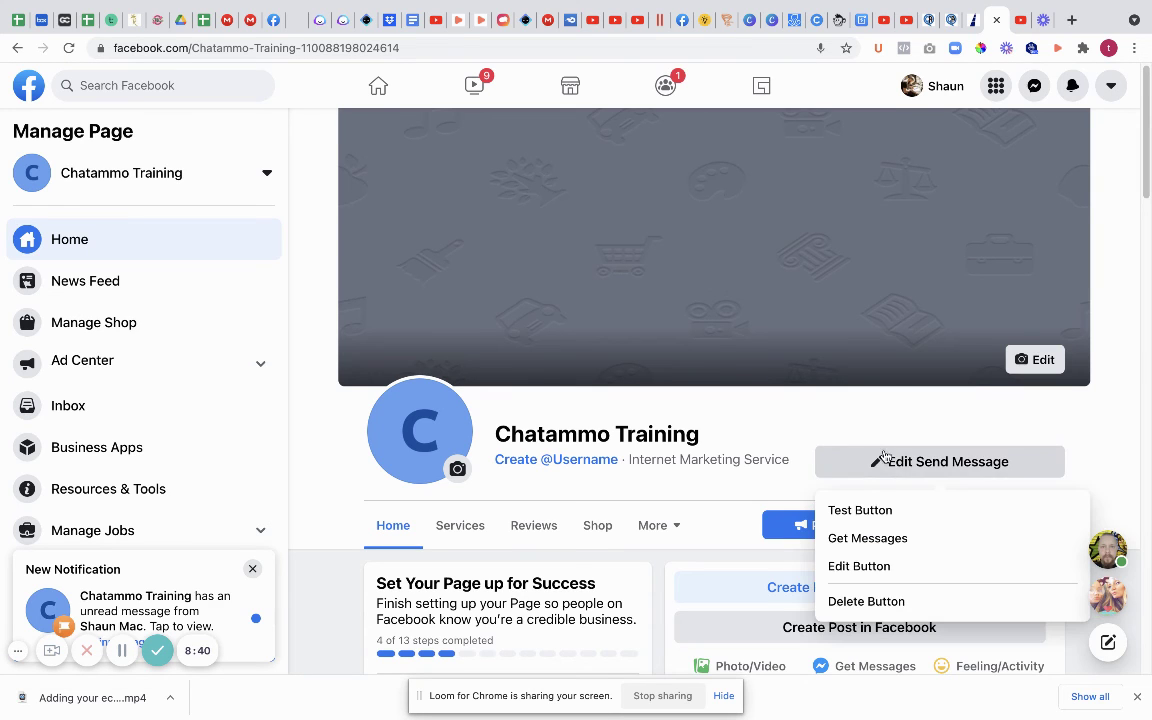
pyautogui.click(858, 513)
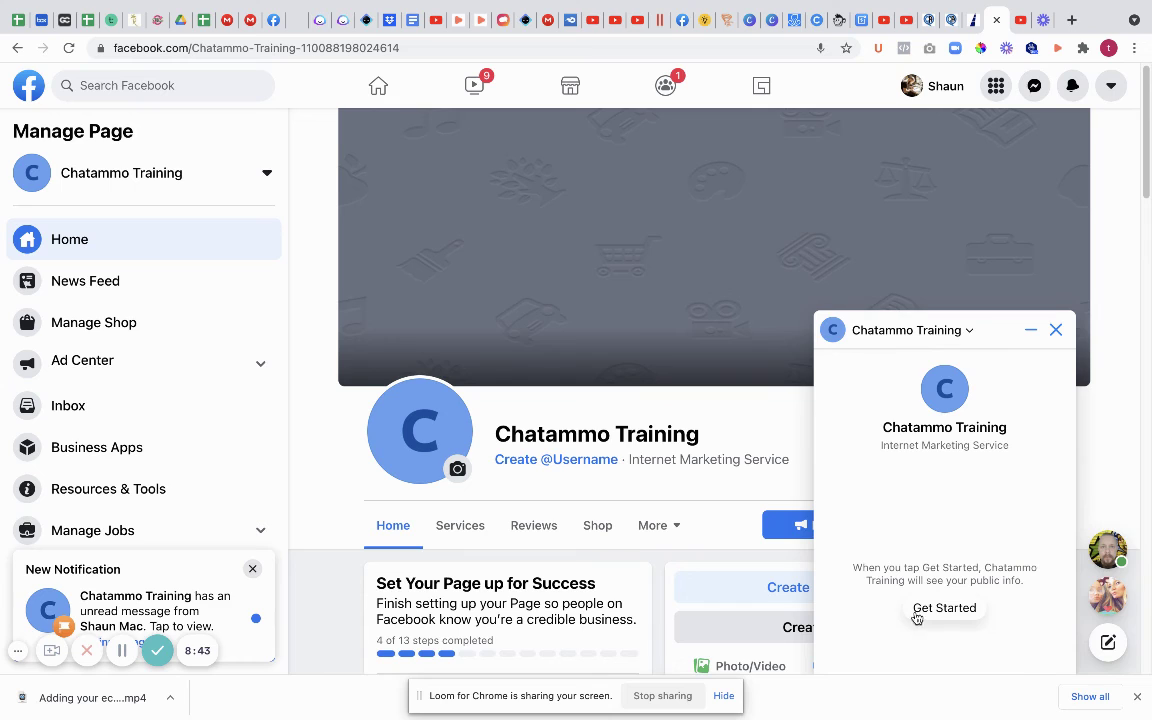
# Step: Start the bot, continue past the welcome, send an email address and begin typing a phone number
pyautogui.click(930, 612)
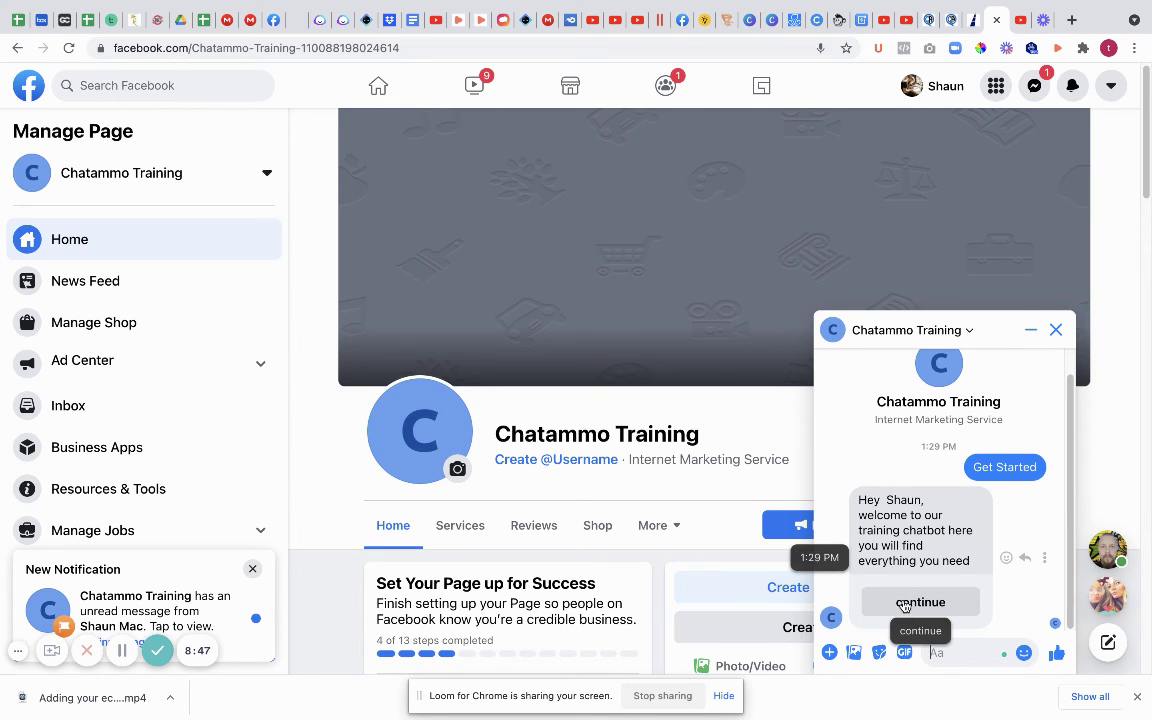
pyautogui.click(922, 603)
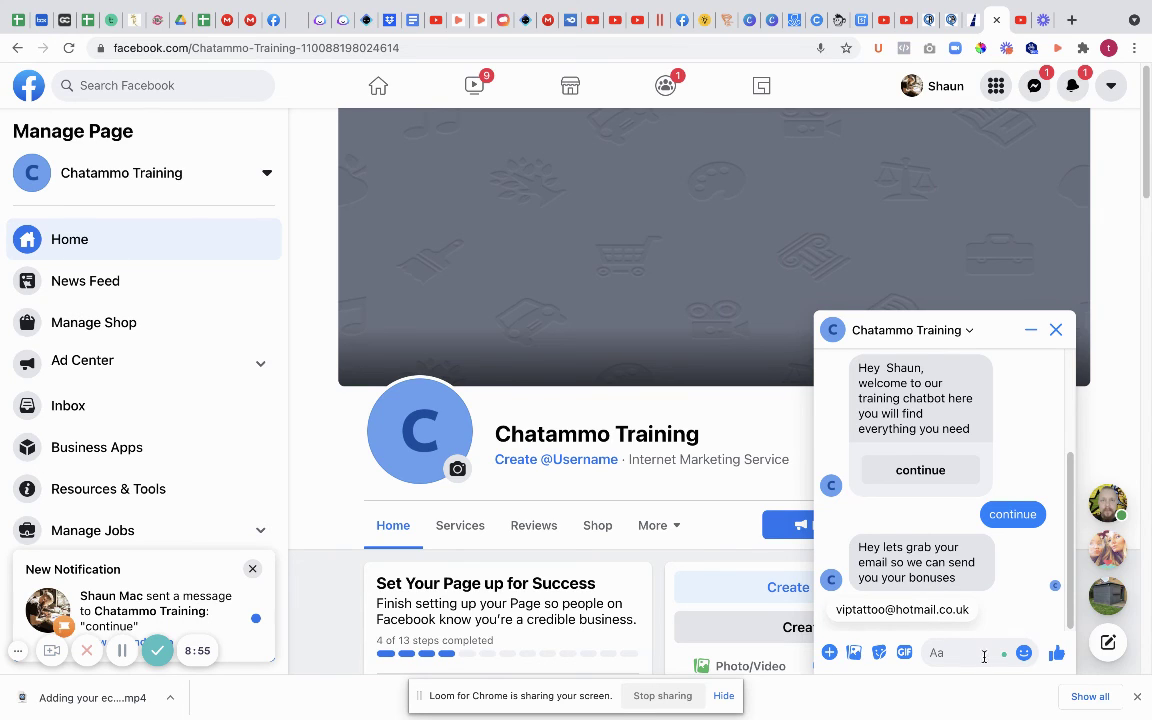
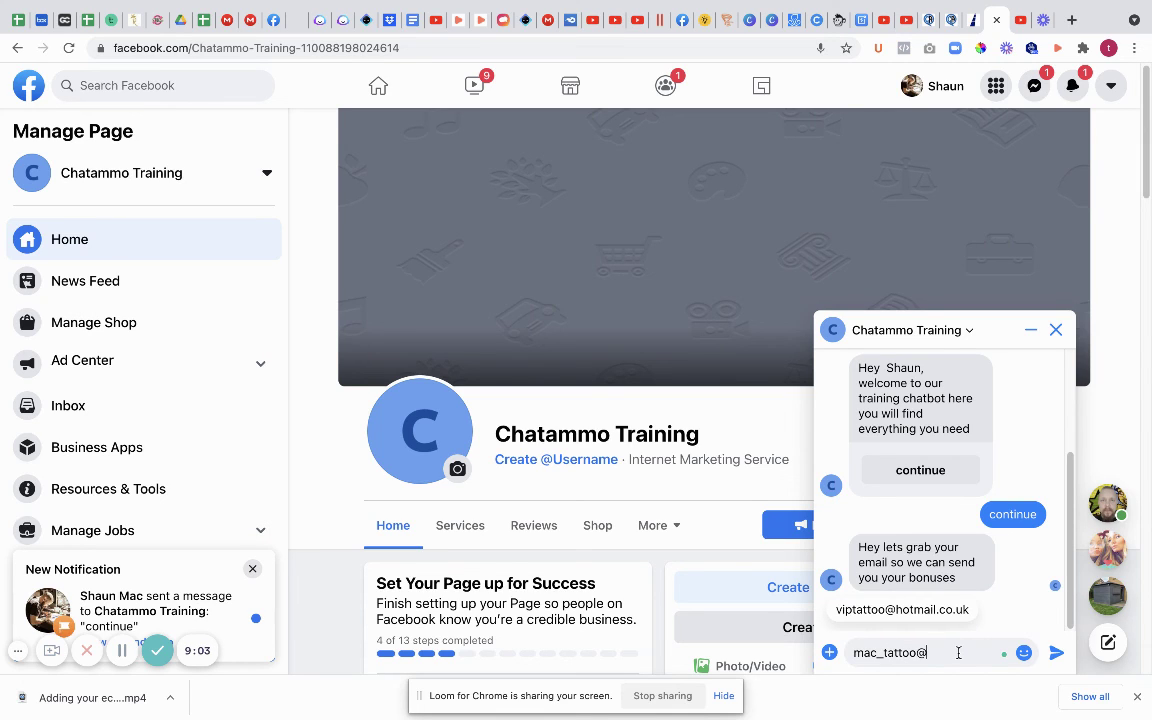
pyautogui.click(1056, 652)
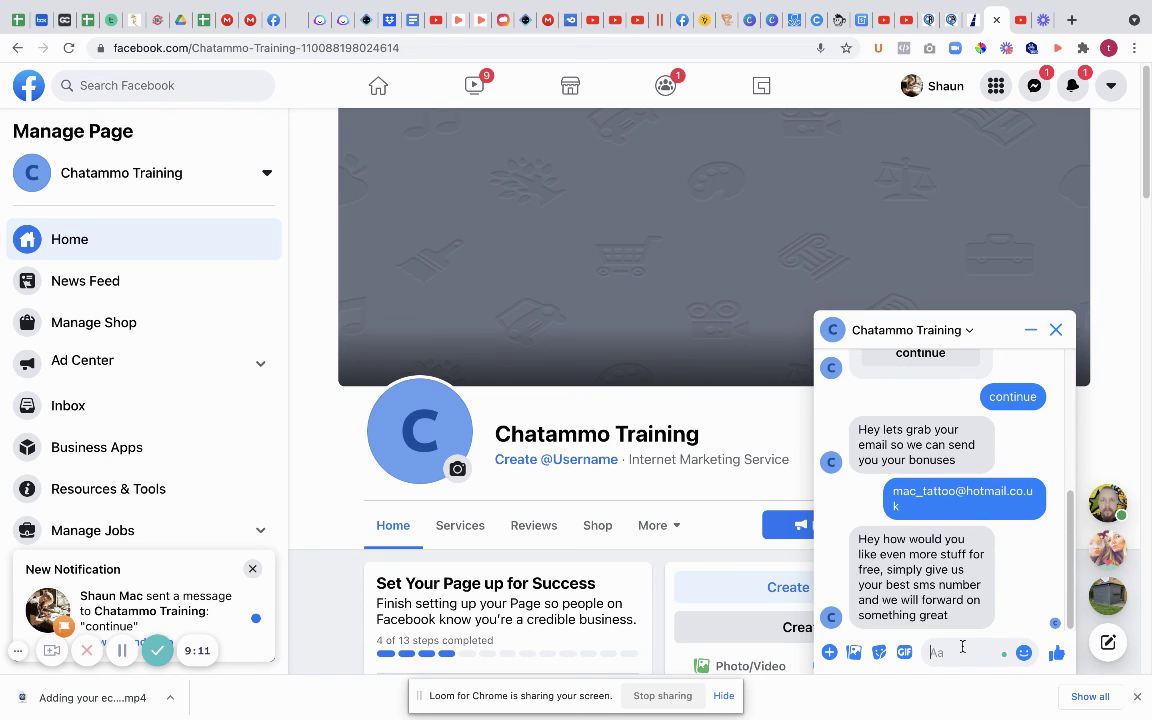
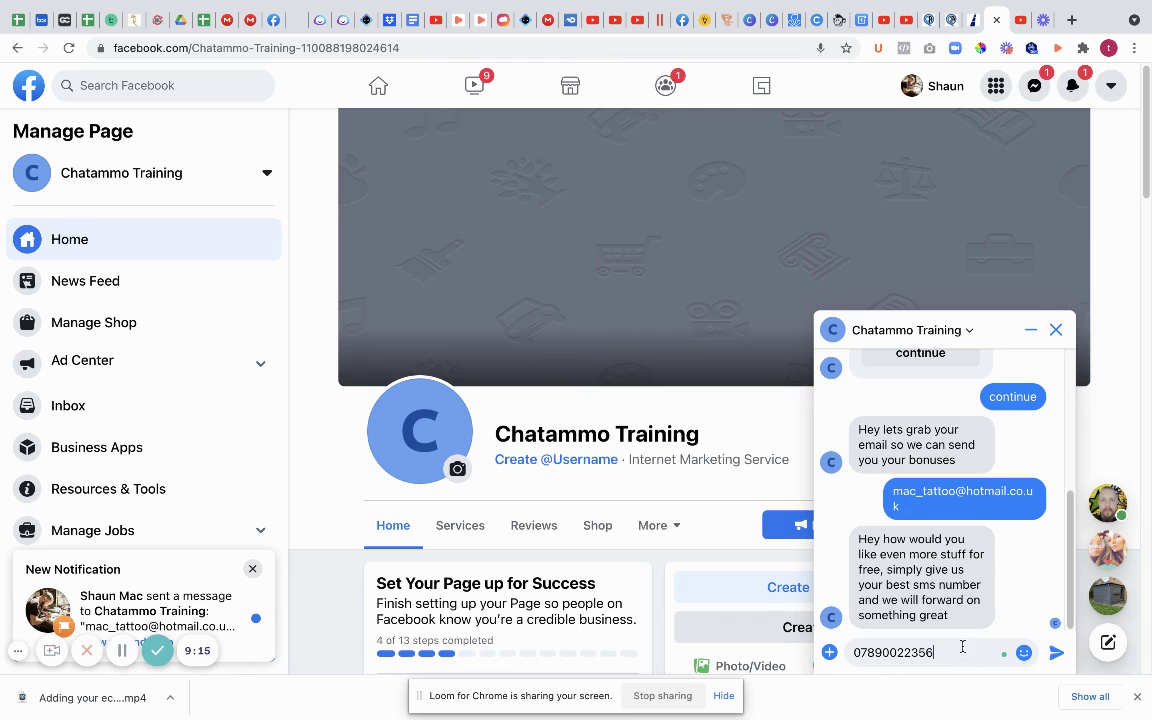
# Step: Send the phone number and confirm the bot's 'Thank you we now have your dey details' reply
pyautogui.click(1056, 652)
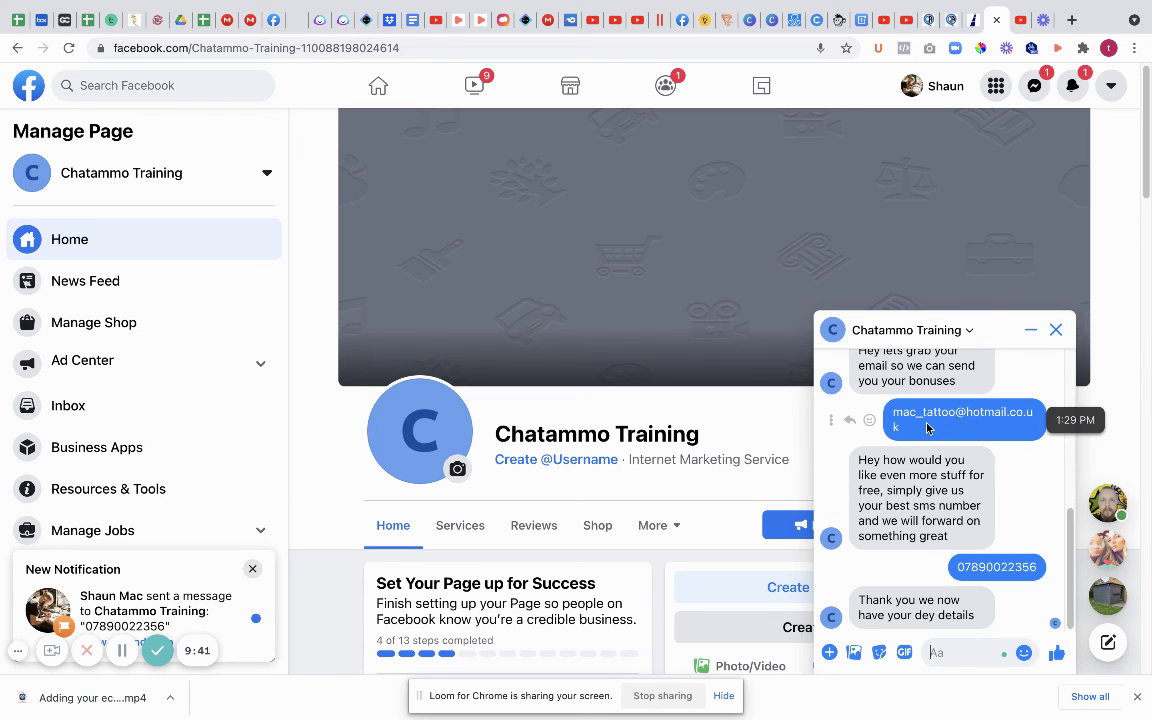
pyautogui.doubleClick(959, 567)
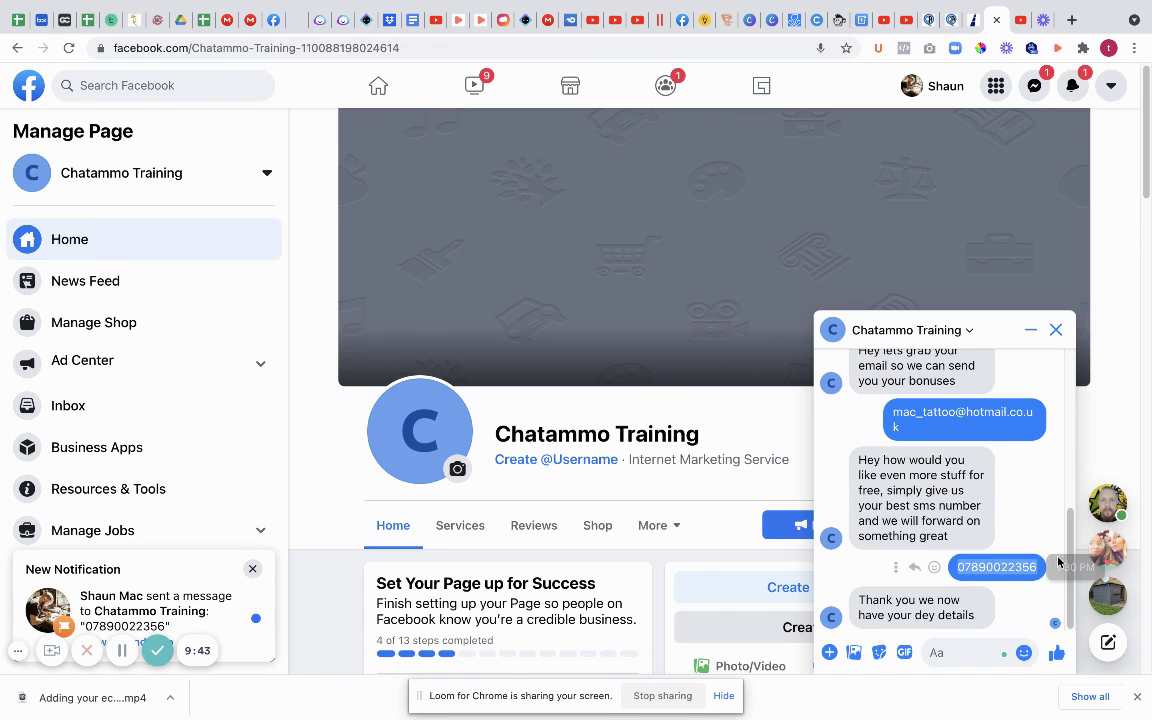